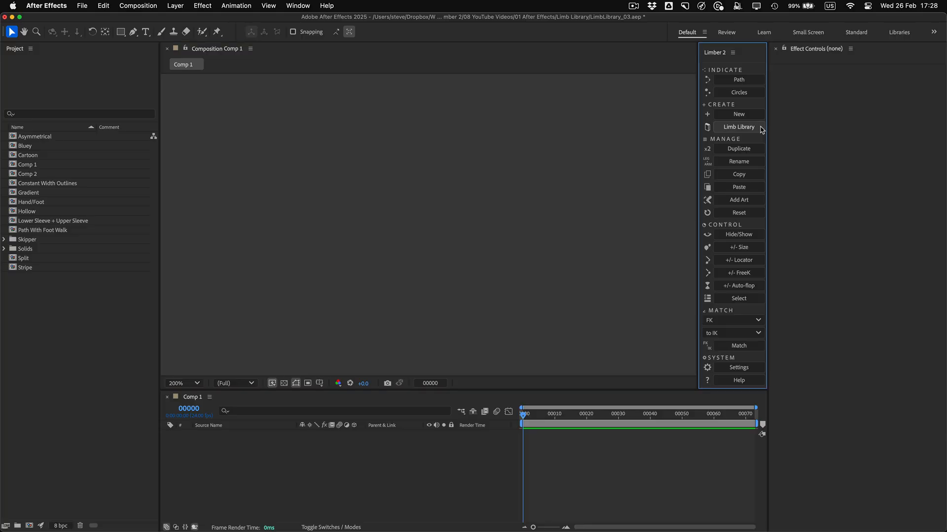
- Open the Limb Library and browse the limbs grouped under A - B, C - D and M - O
left_click(760, 128)
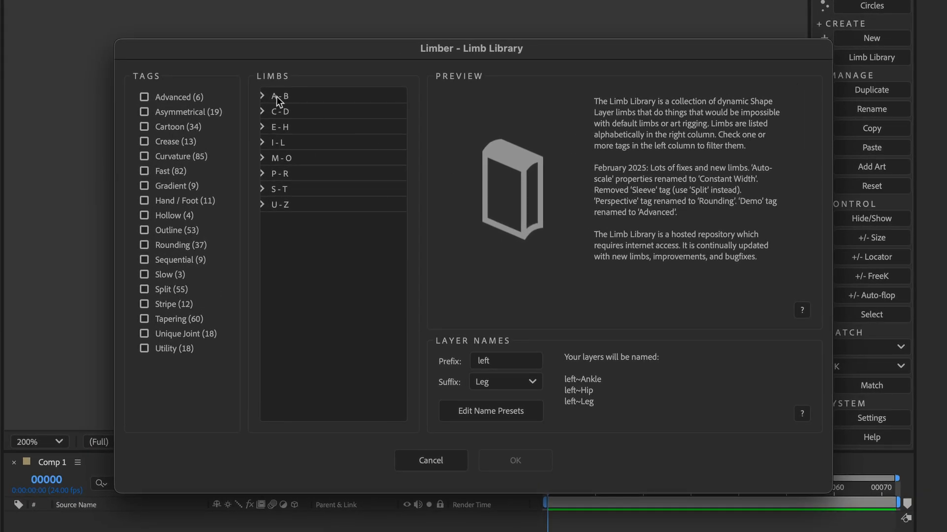
left_click(264, 96)
left_click(262, 296)
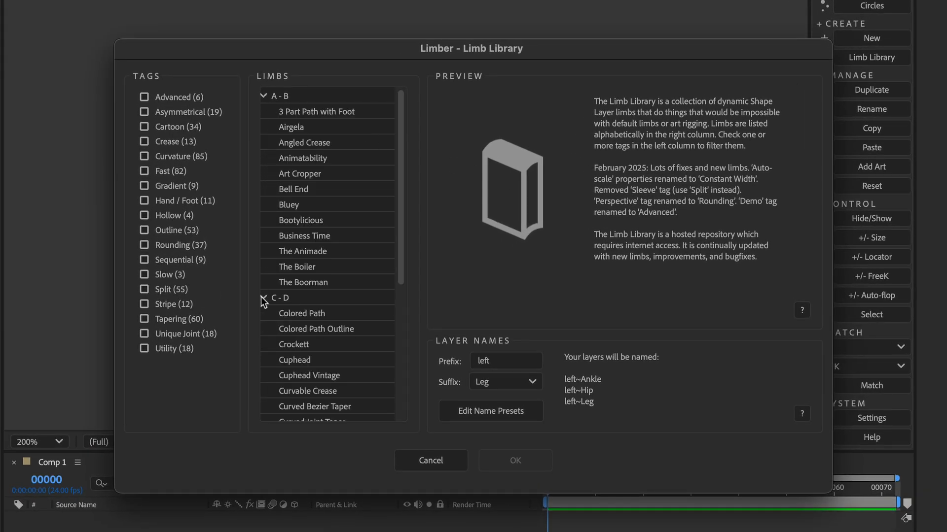
left_click_drag(404, 228, 409, 396)
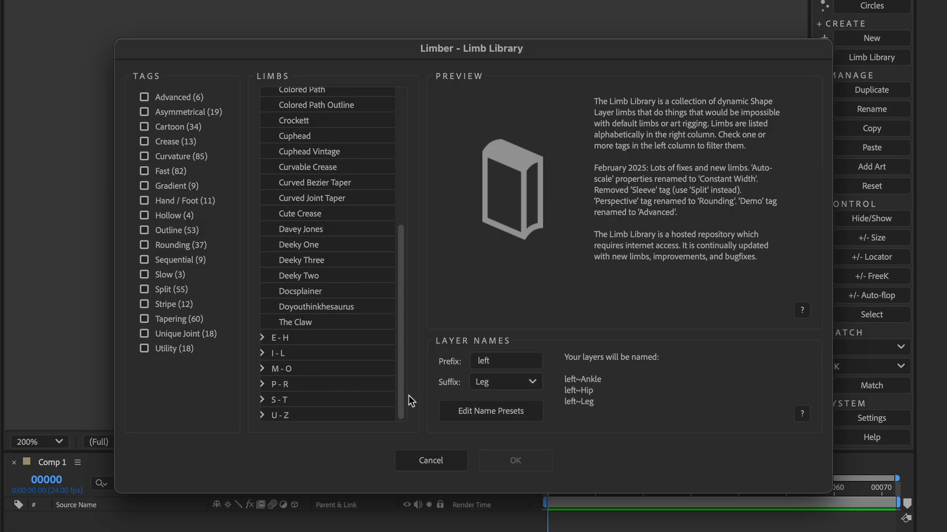
left_click(262, 369)
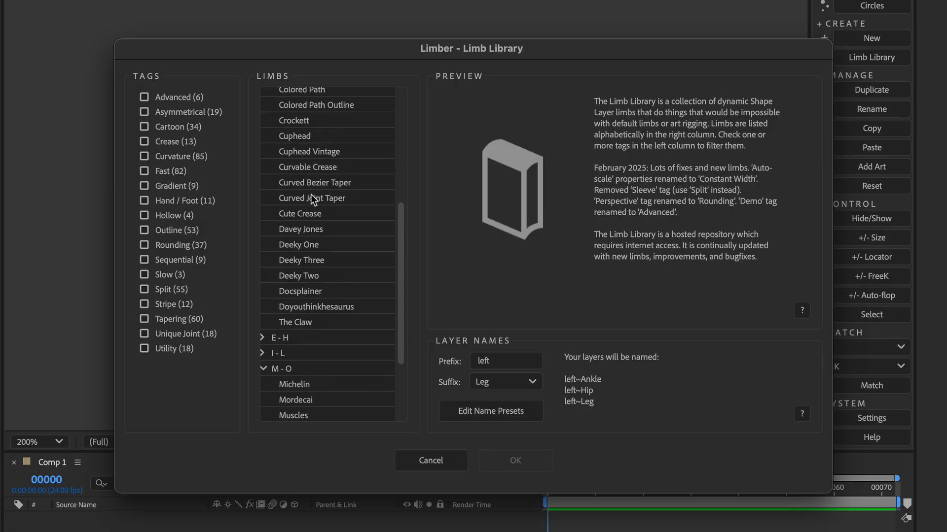
- Filter the library by the Crease and Rounding tags, preview the matching limbs, and add Greaser Creaser to the composition
left_click(144, 142)
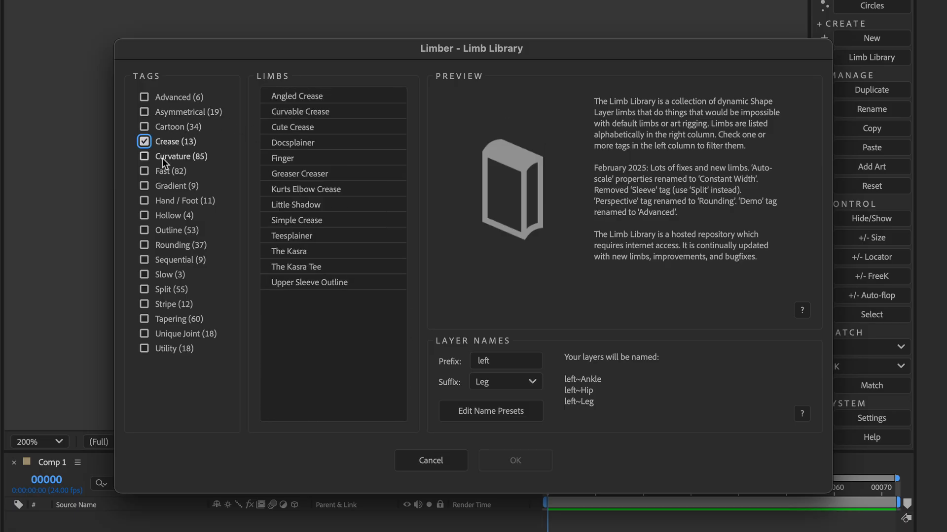
left_click(144, 245)
left_click(380, 173)
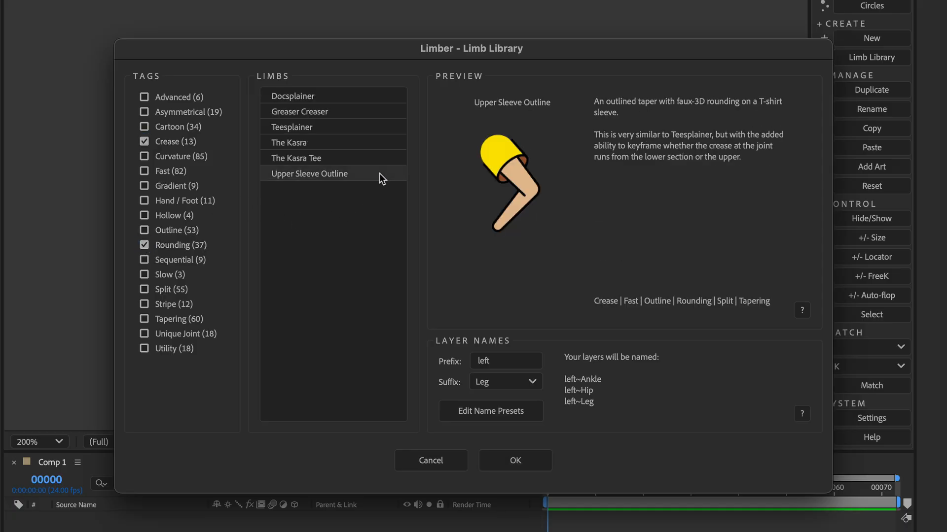
left_click(379, 158)
left_click(381, 143)
left_click(382, 128)
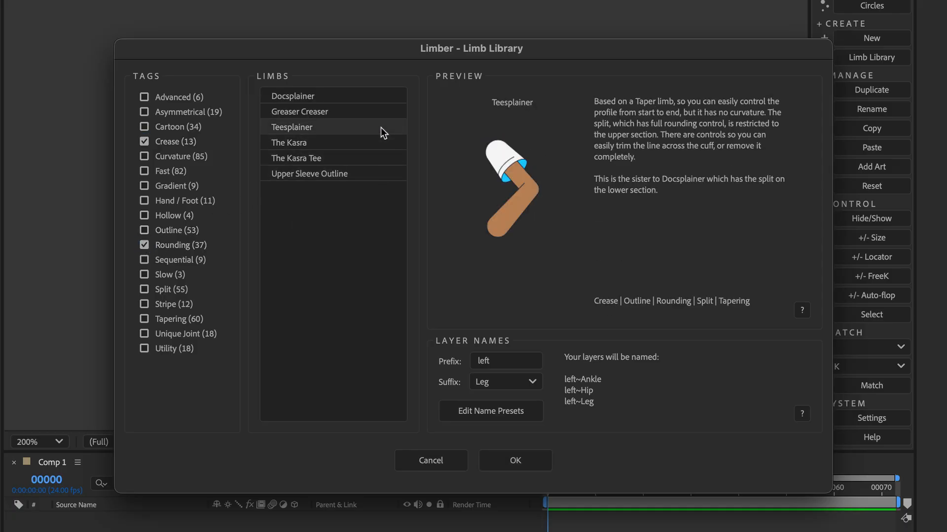
left_click(380, 113)
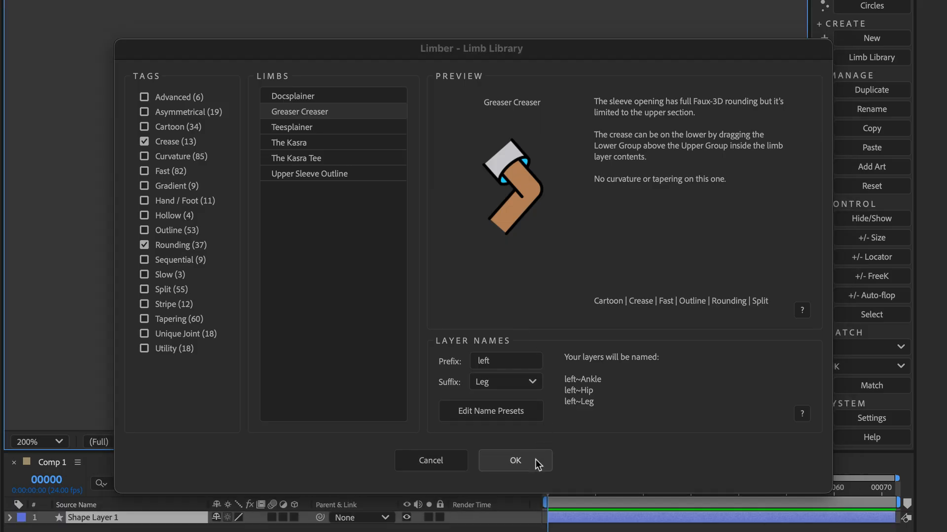
left_click(535, 460)
- Select the left~Leg layer and set its Upper Width to 133 and Lower Width to 49
left_click(470, 184)
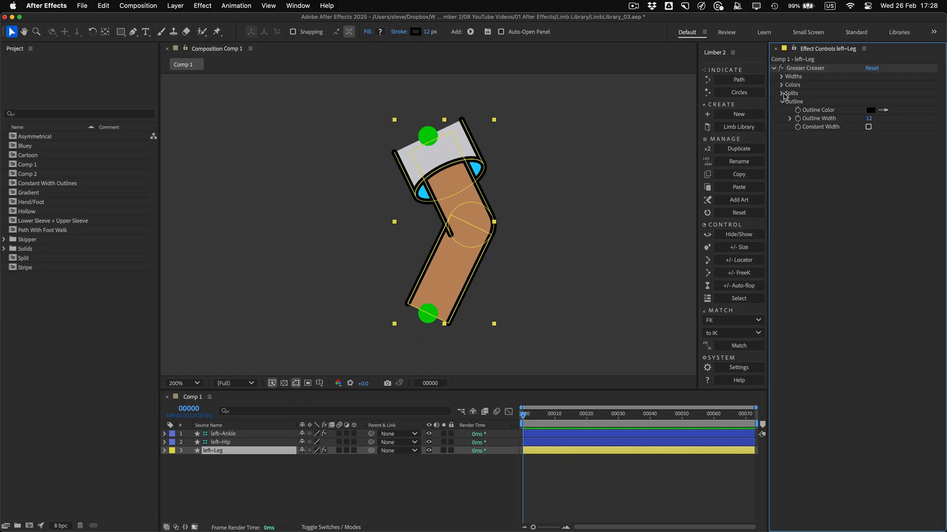
left_click(781, 77)
left_click_drag(869, 85, 867, 86)
left_click_drag(868, 94, 859, 96)
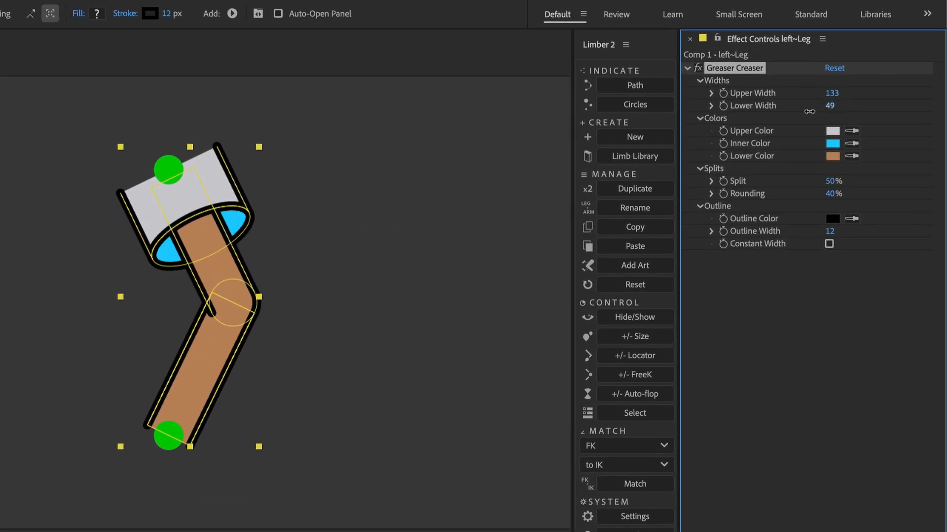
- Change the leg's Upper Color to bright magenta
left_click(836, 131)
left_click_drag(79, 322, 212, 301)
left_click_drag(265, 359, 274, 327)
left_click(383, 296)
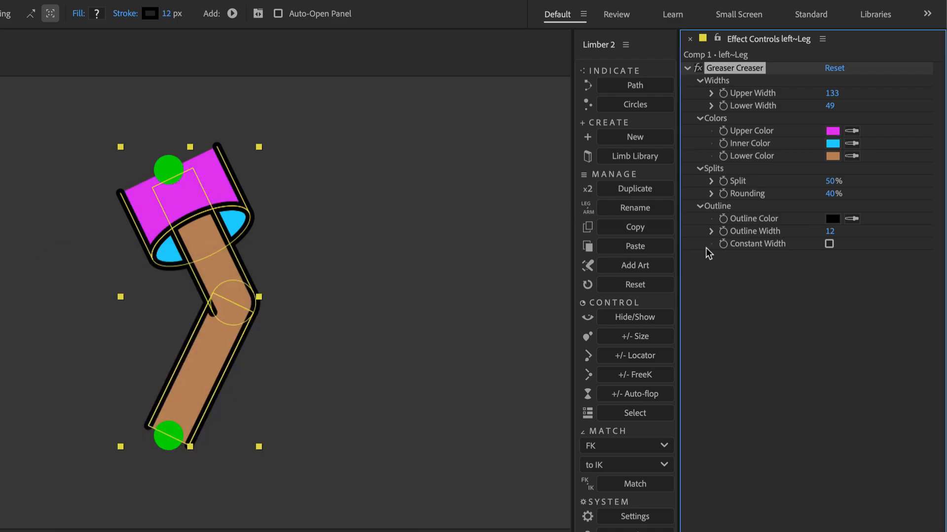
- Set the leg's Rounding to 35% and change its Outline Width
mouse_move(833, 194)
left_mouse_down()
mouse_move(853, 193)
mouse_move(830, 194)
left_mouse_up()
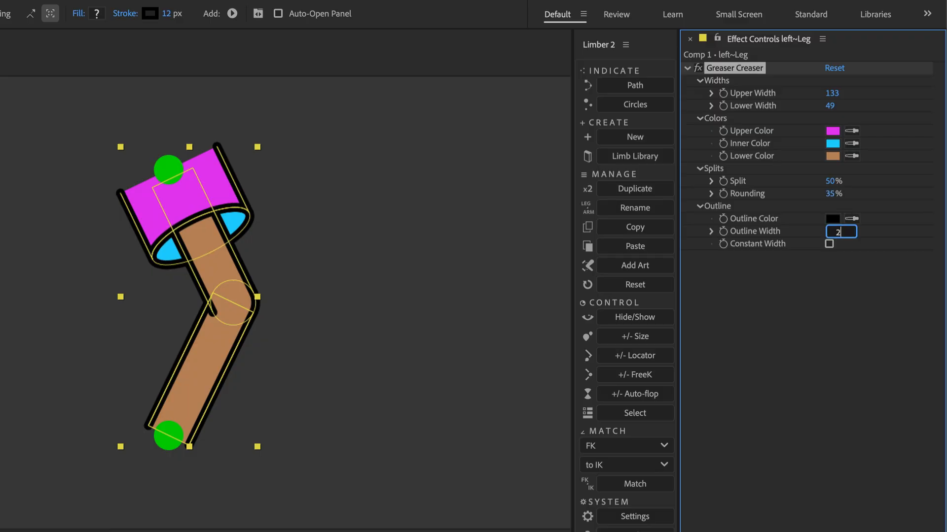
left_click(834, 301)
left_click(395, 276)
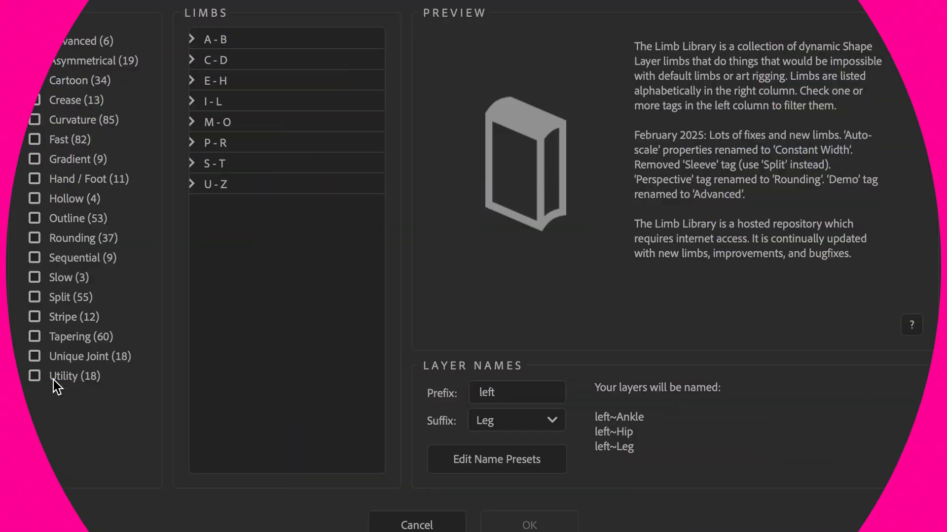
- Add the Inverted Stroke Taper limb from the Utility tag to Comp 2 and set its Taper to 680%
left_click(51, 375)
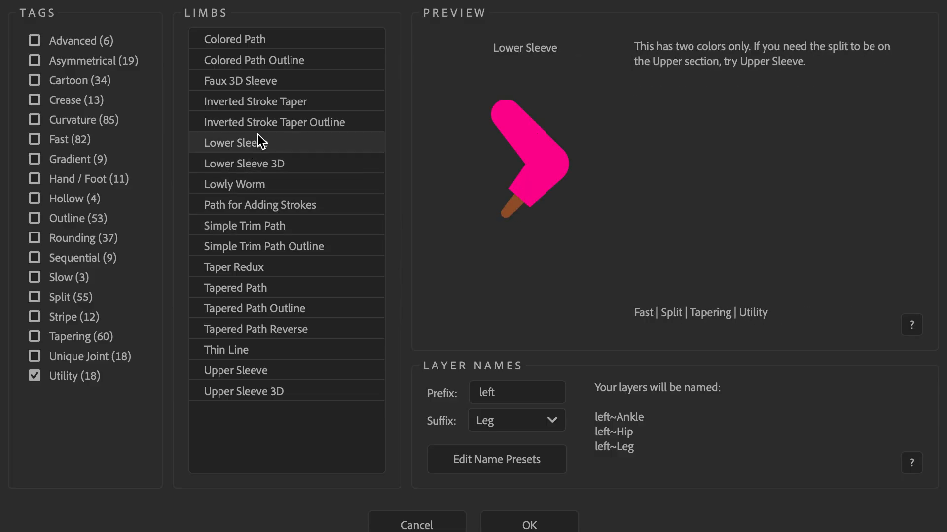
left_click(263, 103)
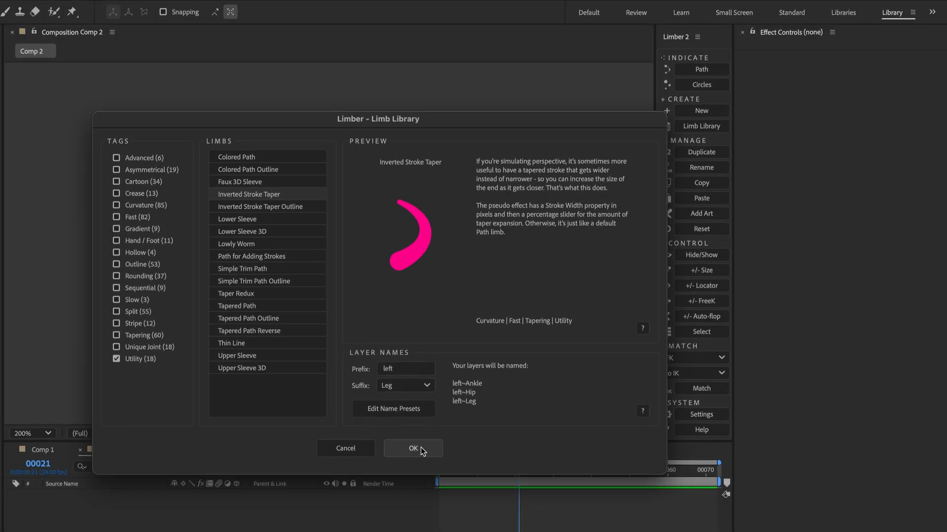
left_click(413, 448)
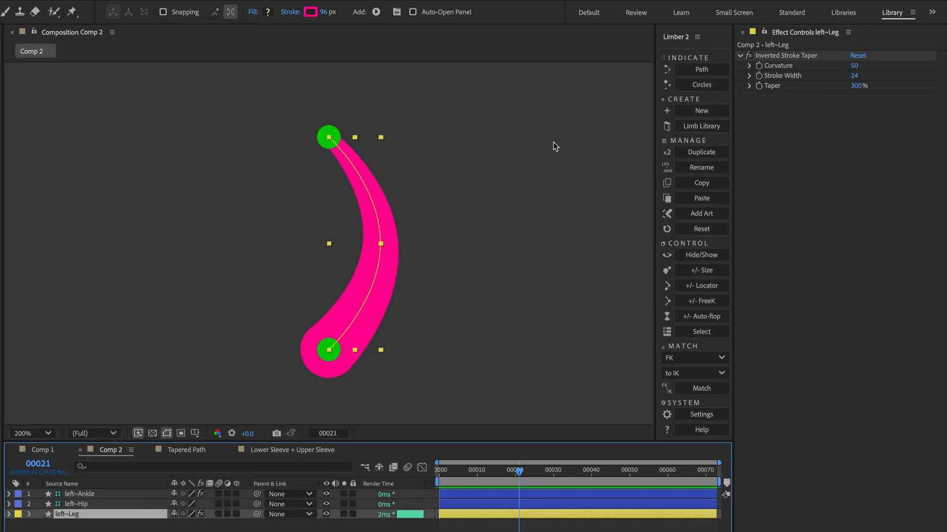
mouse_move(860, 86)
left_mouse_down()
mouse_move(892, 85)
mouse_move(858, 84)
mouse_move(880, 86)
left_mouse_up()
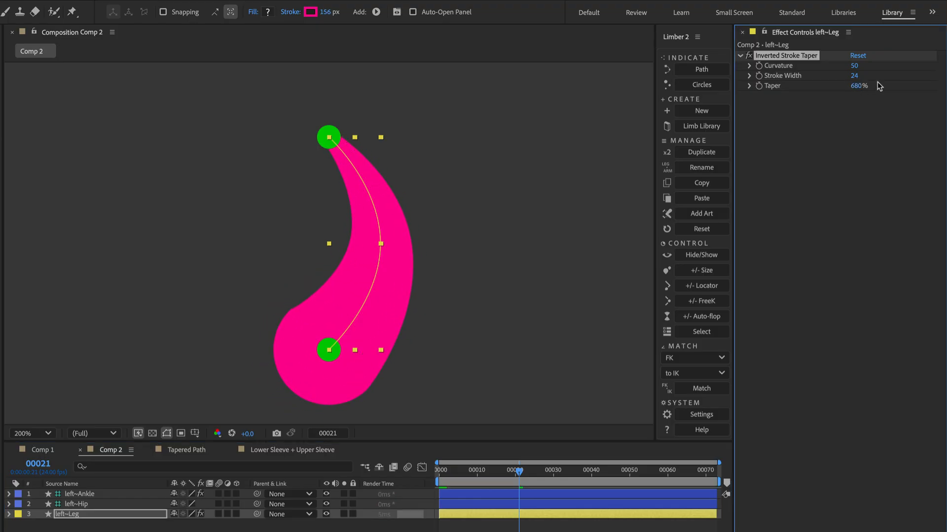
- In the Tapered Path composition, set tapered~Leg's Upper Split to 48%, Upper Rounding to -61% and Start Width to 153
left_click(187, 449)
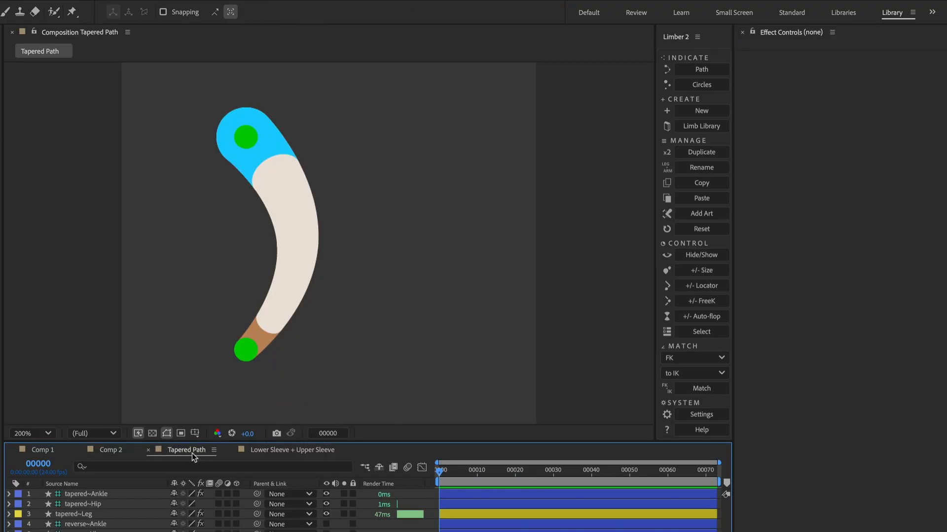
left_click(90, 515)
left_click(86, 515)
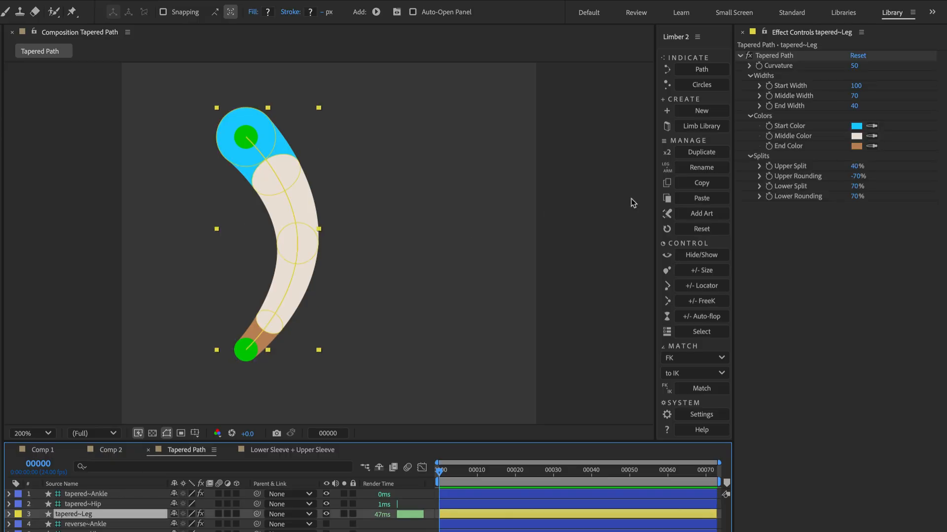
mouse_move(857, 172)
left_mouse_down()
mouse_move(844, 170)
mouse_move(854, 166)
left_mouse_up()
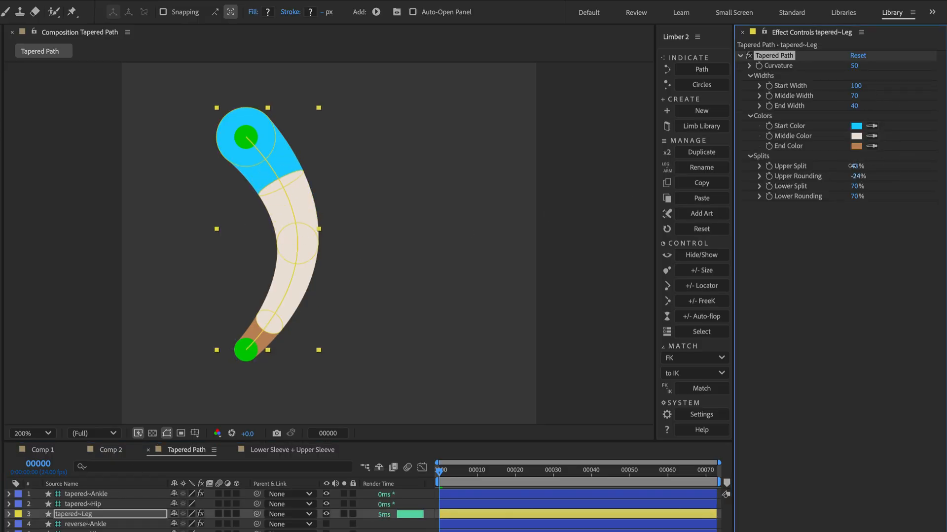
left_click_drag(852, 91, 867, 89)
- Make the reverse limb visible and select its leg layer to view the Tapered Path Reverse settings
left_click(326, 524)
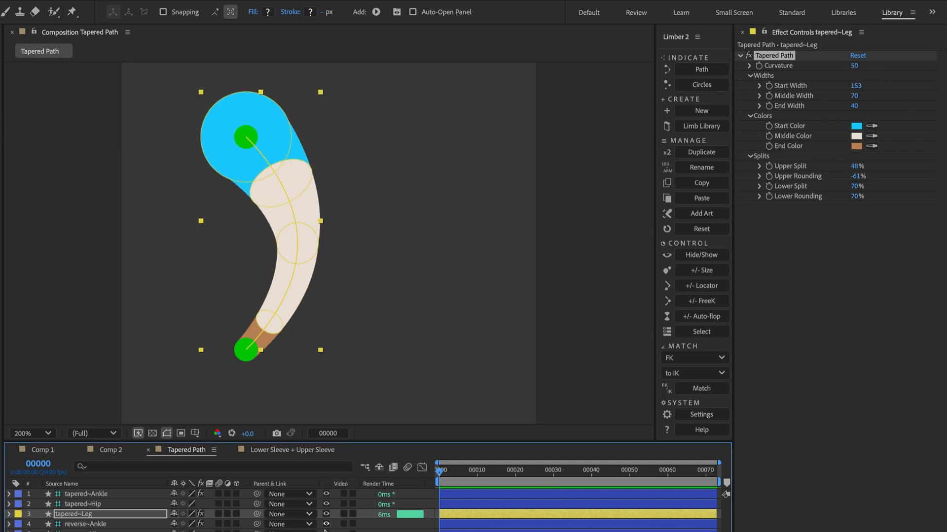
left_click(433, 298)
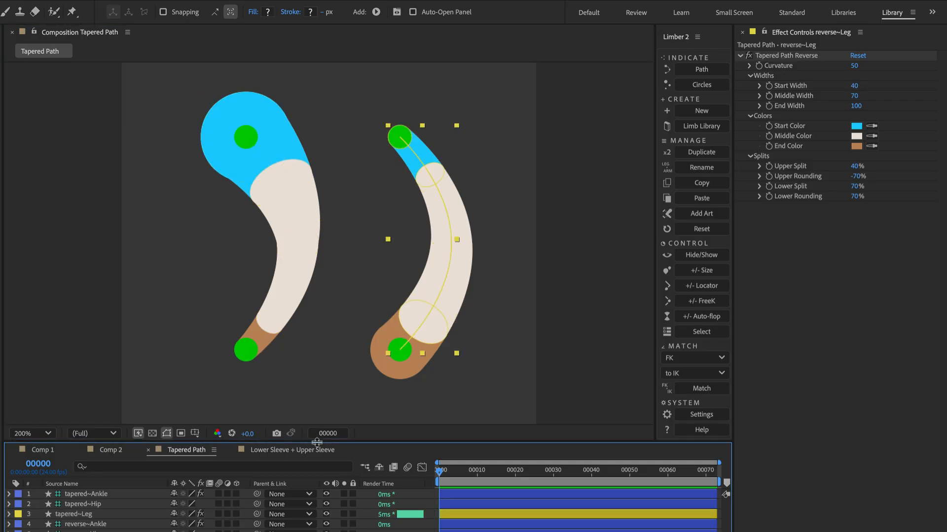
- In the Lower Sleeve + Upper Sleeve composition, widen the lower sleeve limb and set the upper sleeve's T Shirt End Width to 188
left_click(315, 451)
left_click(149, 238)
left_click_drag(853, 96, 927, 79)
left_click_drag(855, 117, 887, 109)
left_click(289, 233)
- Show the 3D sleeve limbs and increase the End Width of the Lower3D~Leg layer
left_click(385, 531)
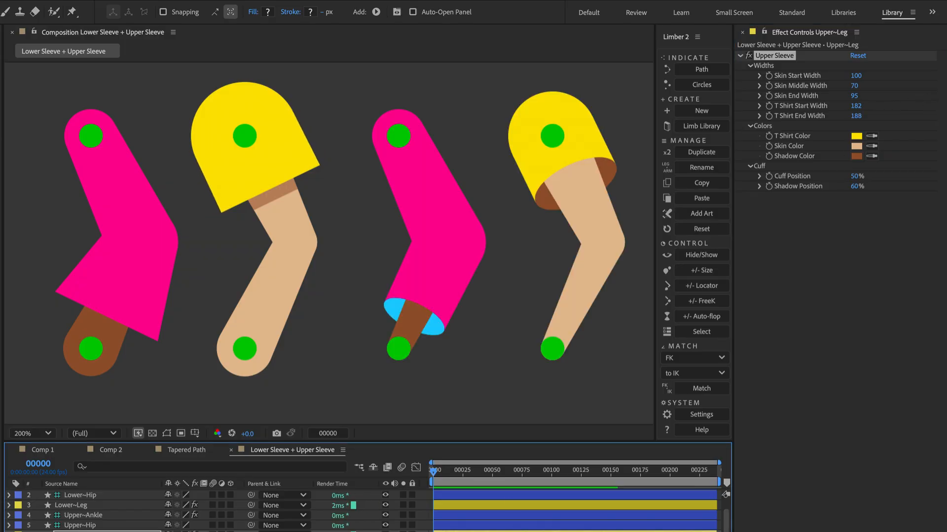
left_click(79, 531)
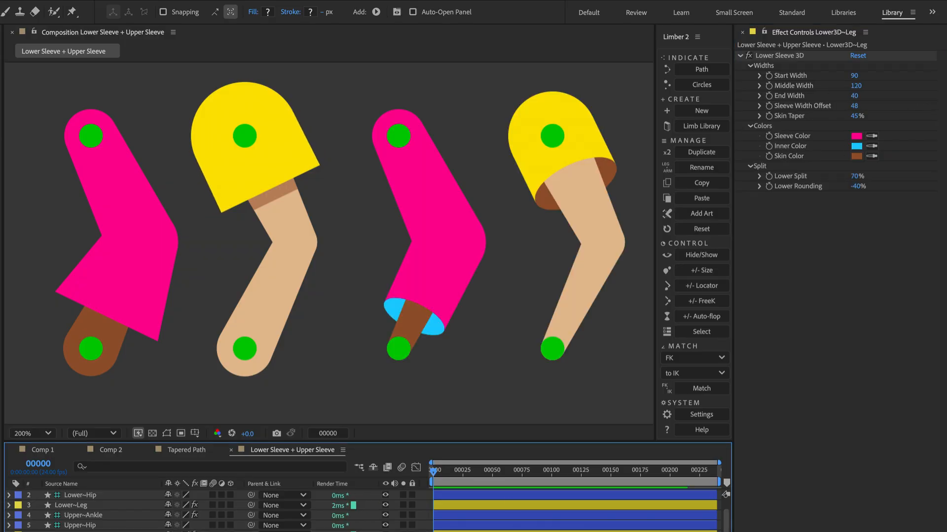
left_click_drag(855, 96, 889, 93)
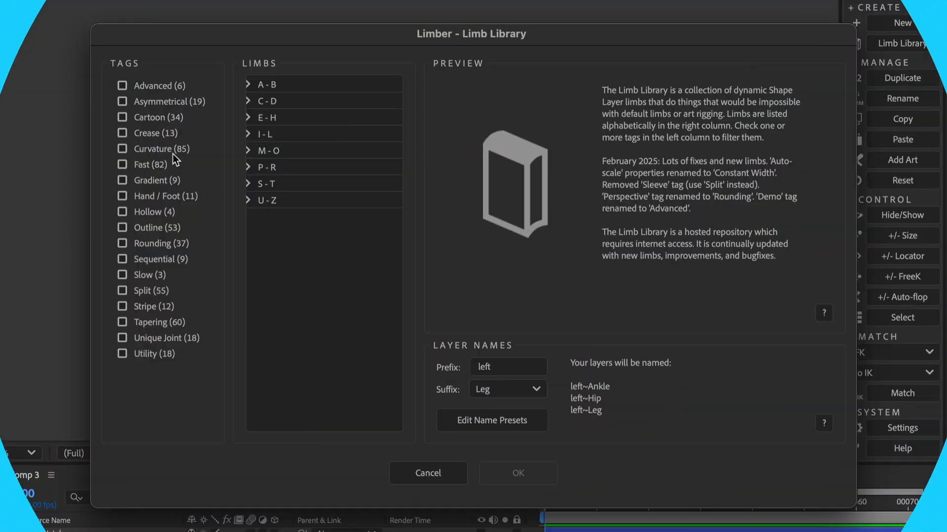
- Filter the Limb Library by the Curvature tag and add the Nothing Up My Sleeve limb to Comp 3
left_click(178, 148)
left_click_drag(398, 102, 401, 205)
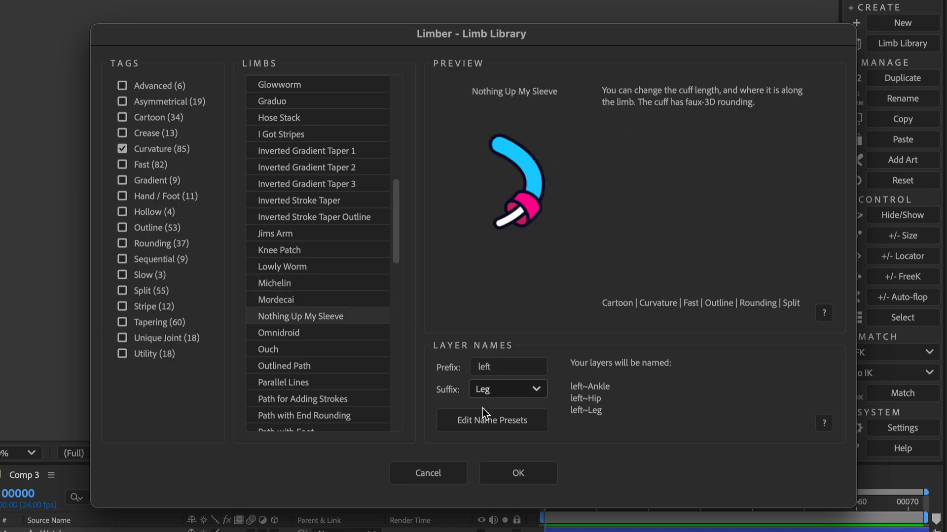
left_click(499, 472)
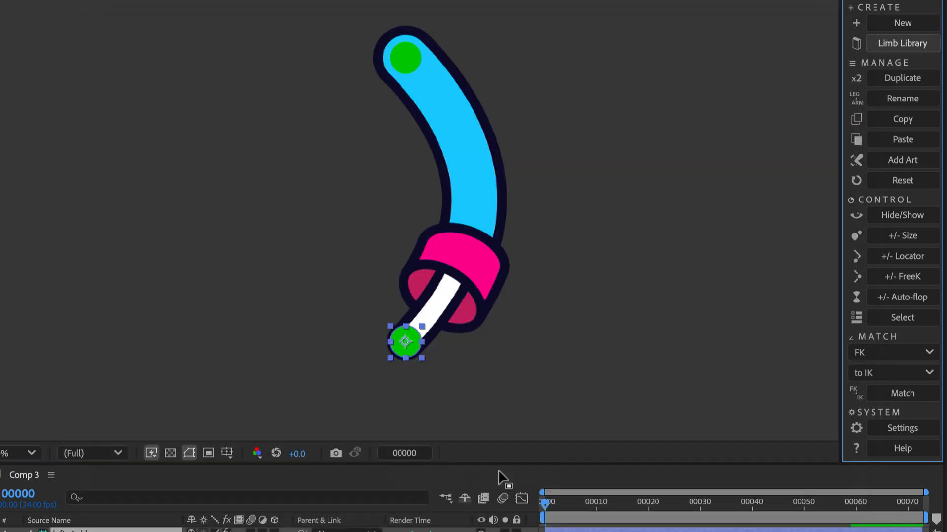
- Set the left~Leg layer's Curvature to 48, Upper Width to 135 and Lower Width to 70
left_click(443, 210)
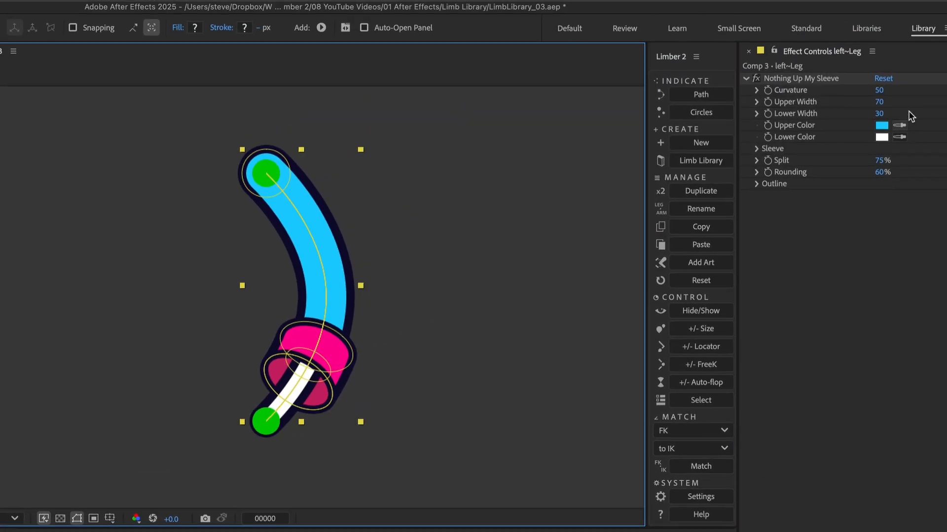
left_click_drag(879, 90, 879, 115)
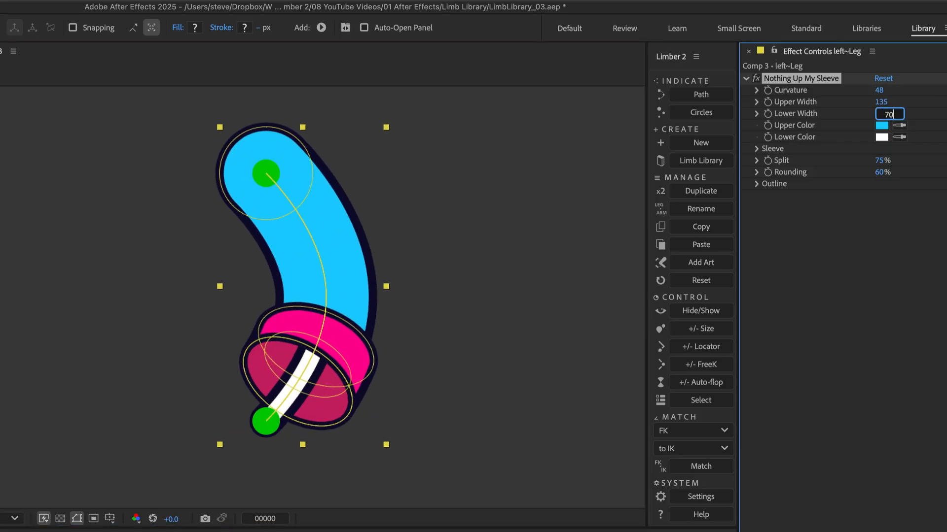
type("70")
key("Return")
- Bend the limb by moving its ankle controller up toward the hip, and set the leg's Curvature to 1
left_click_drag(264, 428, 235, 346)
left_click(354, 255)
left_click_drag(878, 91, 832, 91)
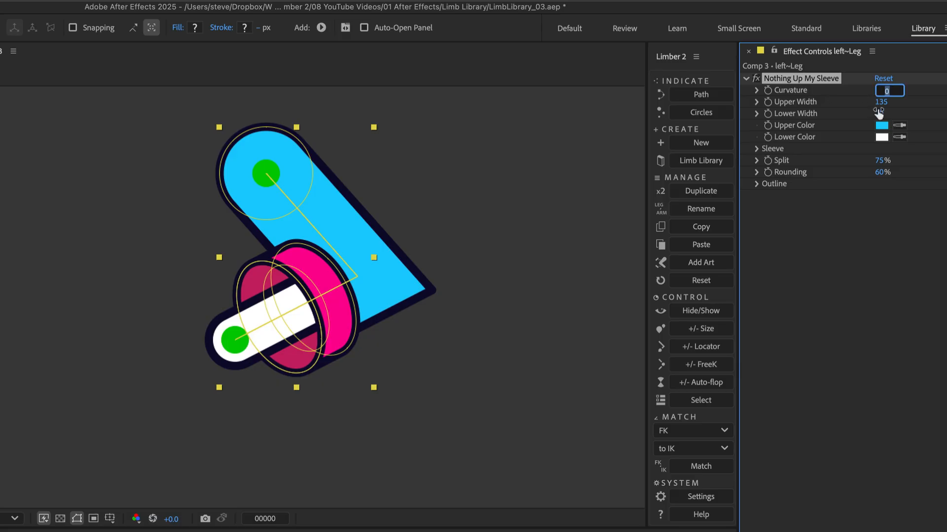
type("1")
key("Return")
left_click(235, 339)
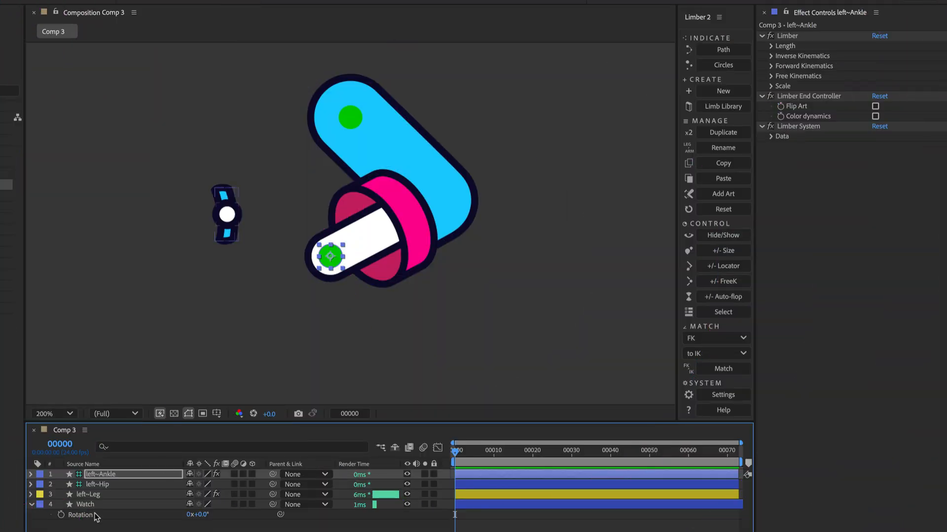
- Move the Watch layer above the limb layers and place it across the white lower section, rotated to -24.3°
left_click(89, 505)
left_click_drag(97, 474, 98, 475)
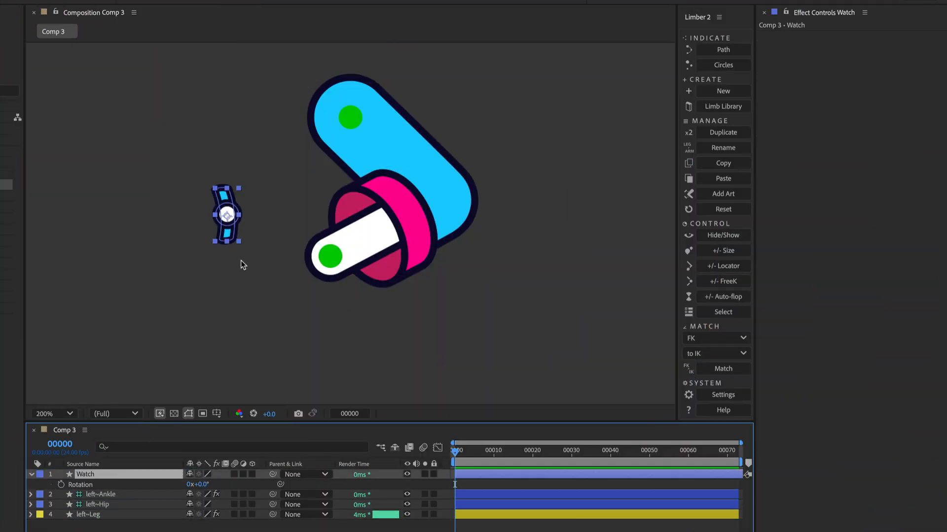
left_click_drag(228, 229, 370, 256)
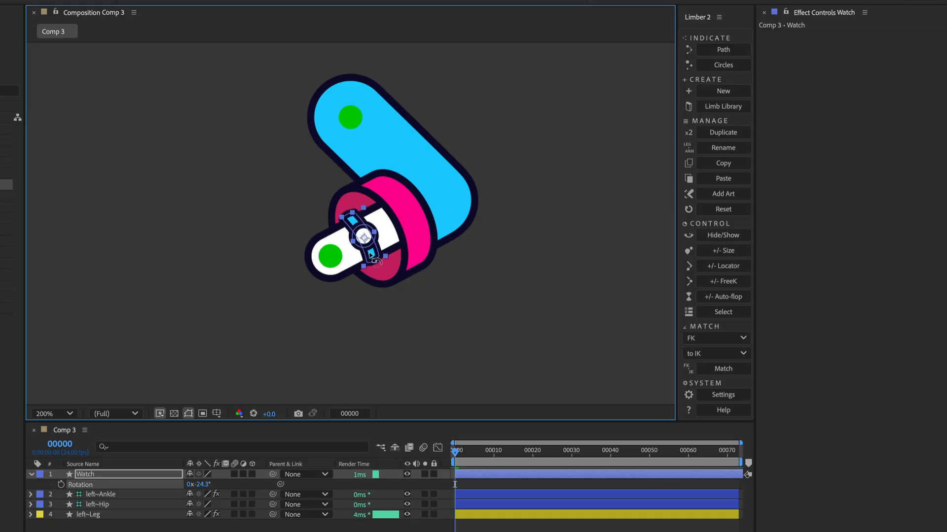
- Attach the Watch artwork to the left~Leg limb with Limber's Add Art
left_click(407, 205, "shift")
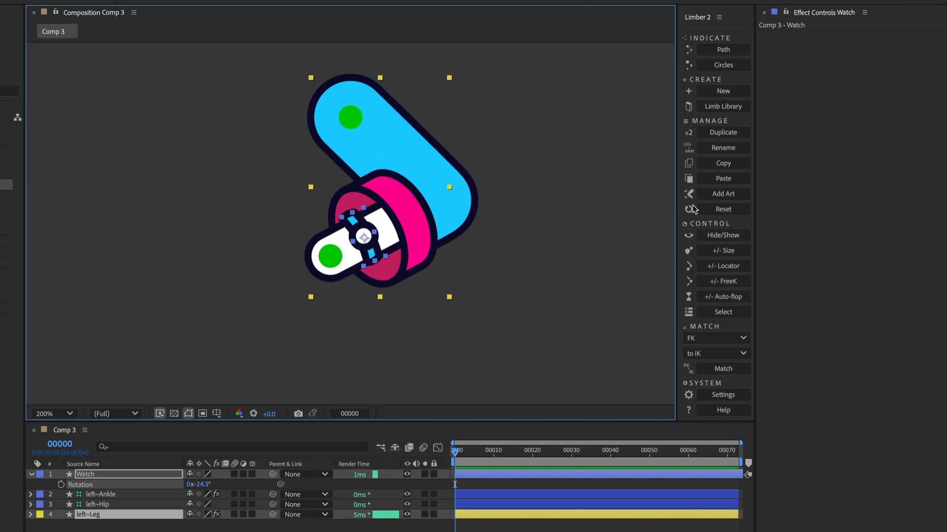
left_click(743, 196)
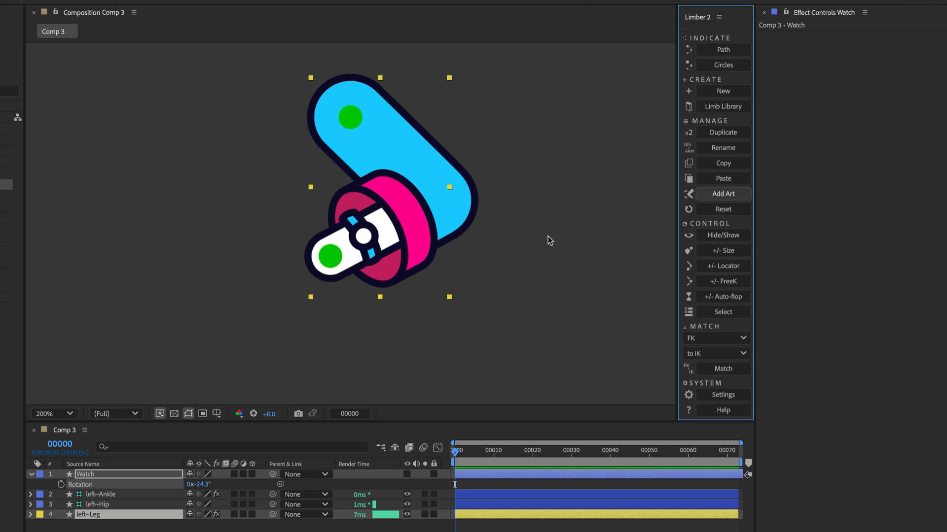
- Try adjusting the left~Leg layer's Curvature, and undo back to before the Watch artwork was attached with Add Art
left_click(450, 190)
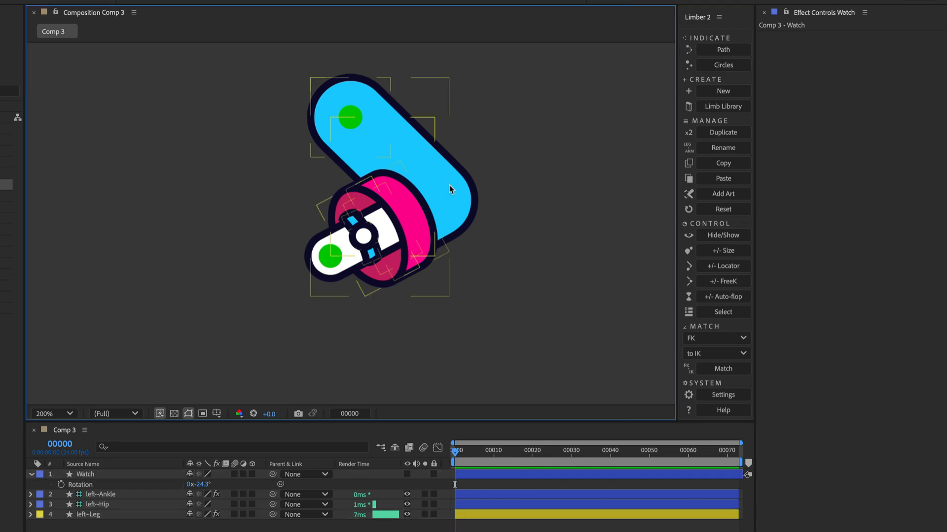
left_click(443, 192)
mouse_move(872, 48)
left_mouse_down()
mouse_move(903, 44)
mouse_move(874, 54)
left_mouse_up()
key("super+z")
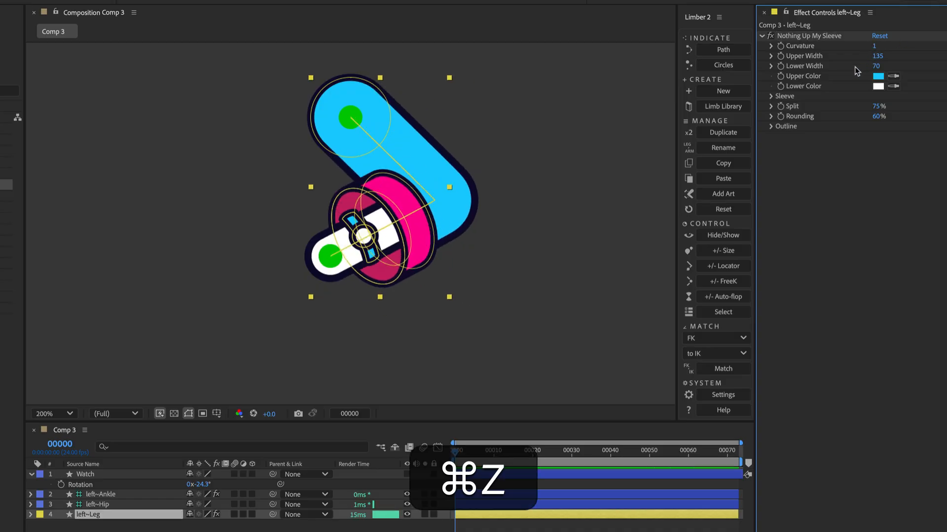
key("super+z")
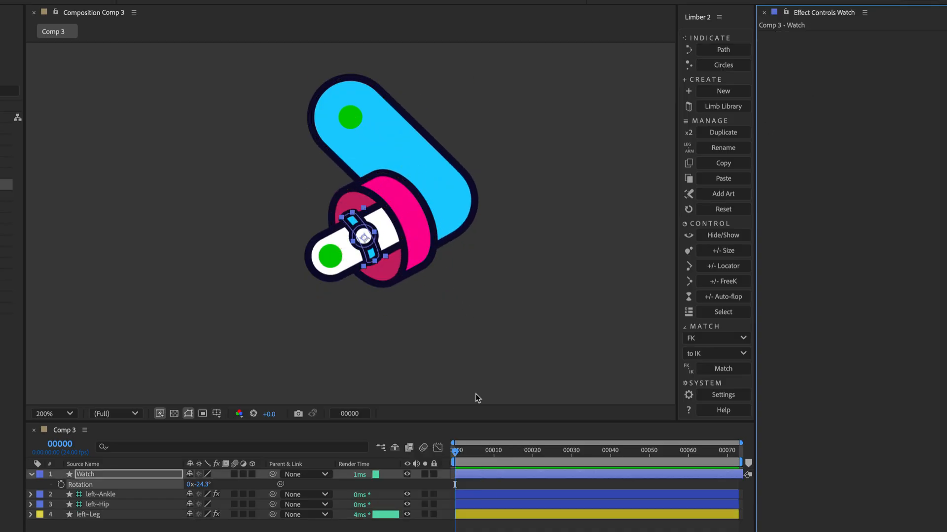
- Add a locator to the left leg limb with its Location at 67, and parent the Watch layer to it
left_click(150, 495)
left_click(738, 267)
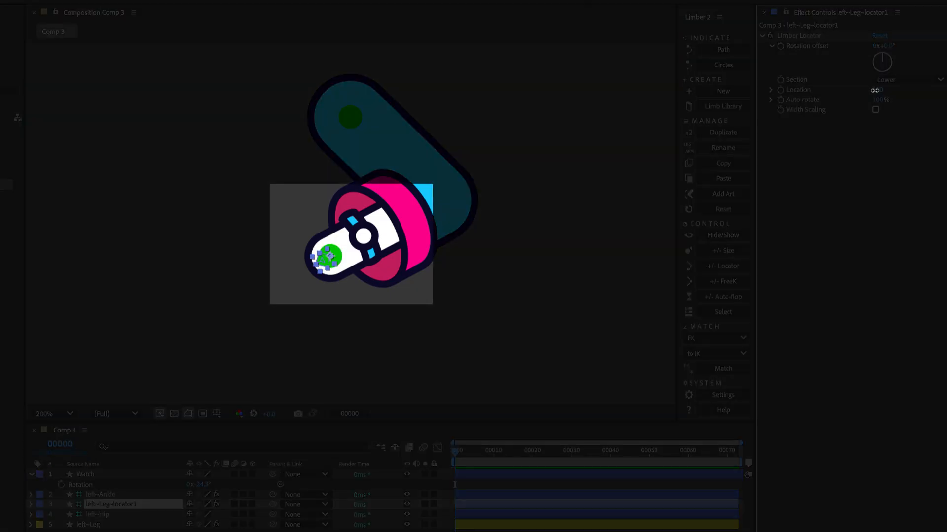
left_click_drag(874, 90, 861, 93)
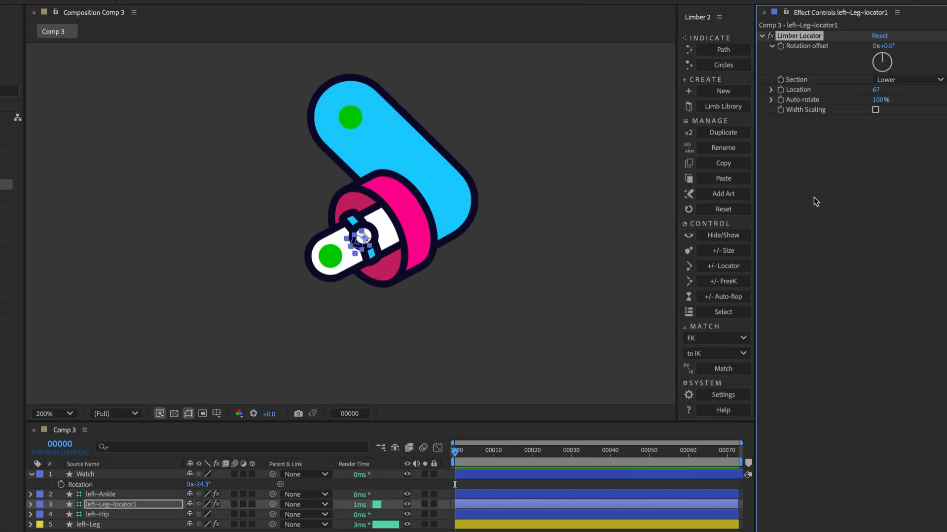
left_click_drag(272, 475, 164, 508)
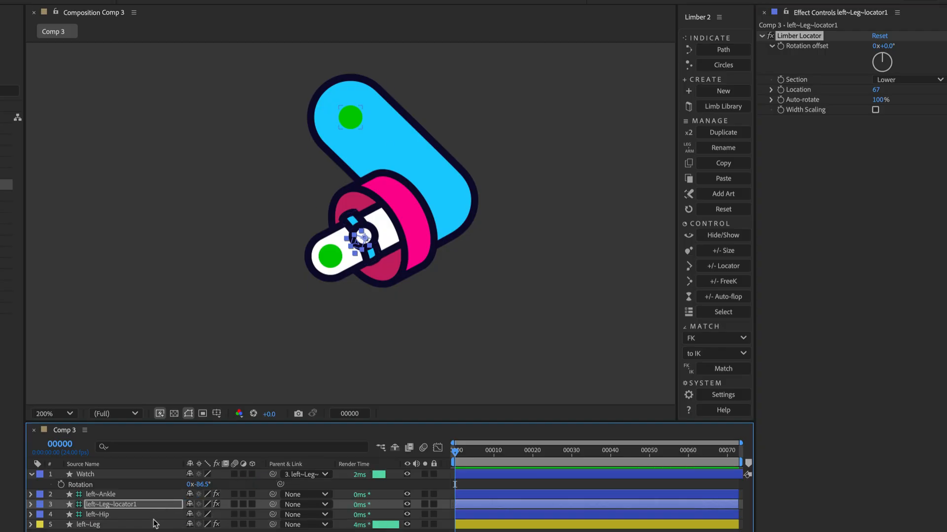
- Adjust the left~Leg layer's Curvature and move its ankle controller to test how the parented Watch follows the limb
left_click(156, 524)
mouse_move(874, 48)
left_mouse_down()
mouse_move(892, 46)
mouse_move(878, 46)
left_mouse_up()
left_click(276, 242)
left_click(329, 258)
left_click_drag(330, 258, 370, 274)
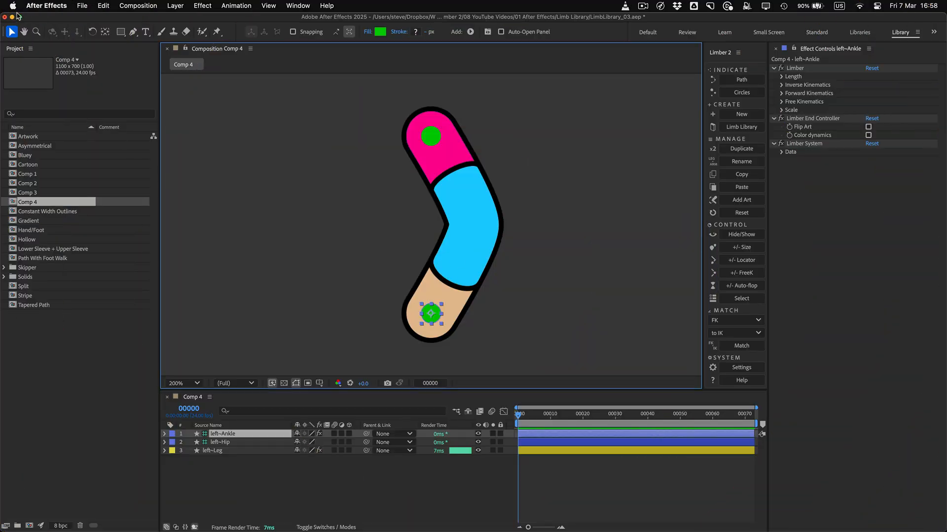
- Check the Mac's chip, memory and macOS version in the system information window, and close it
left_click(13, 5)
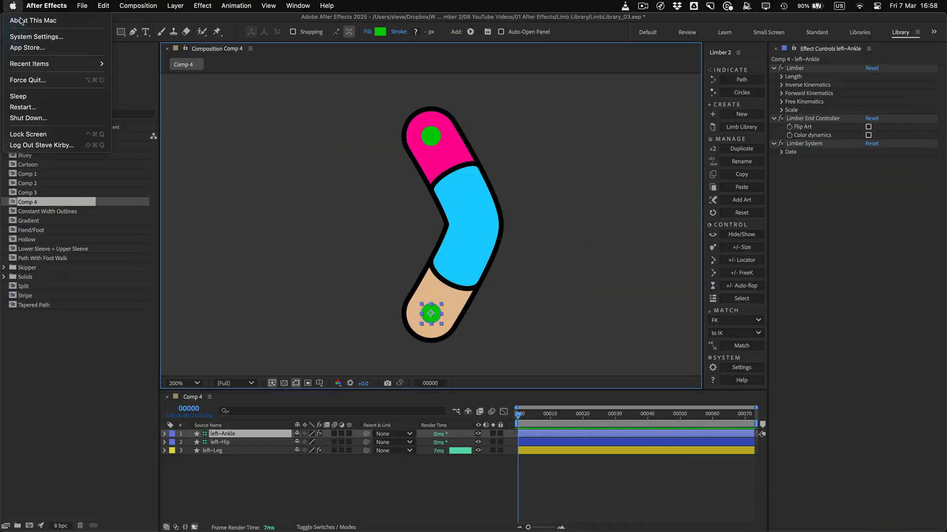
left_click(23, 20)
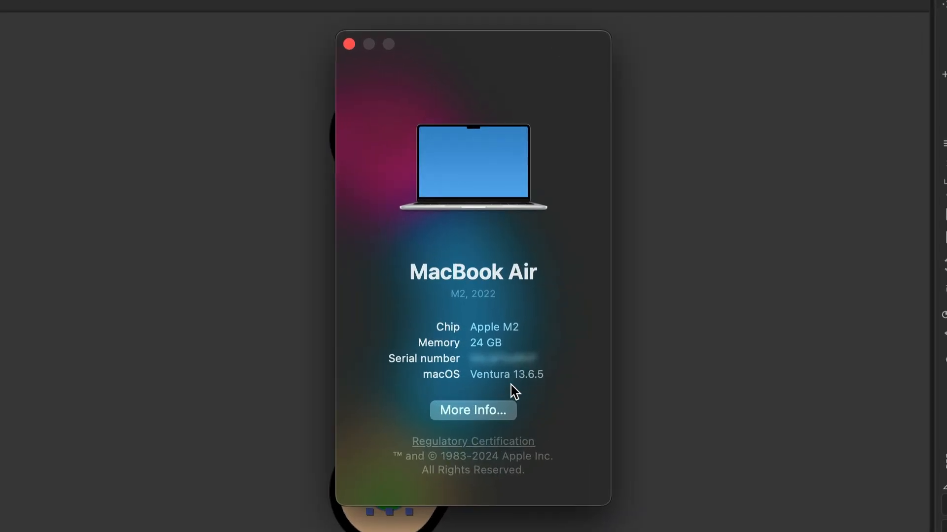
left_click(349, 45)
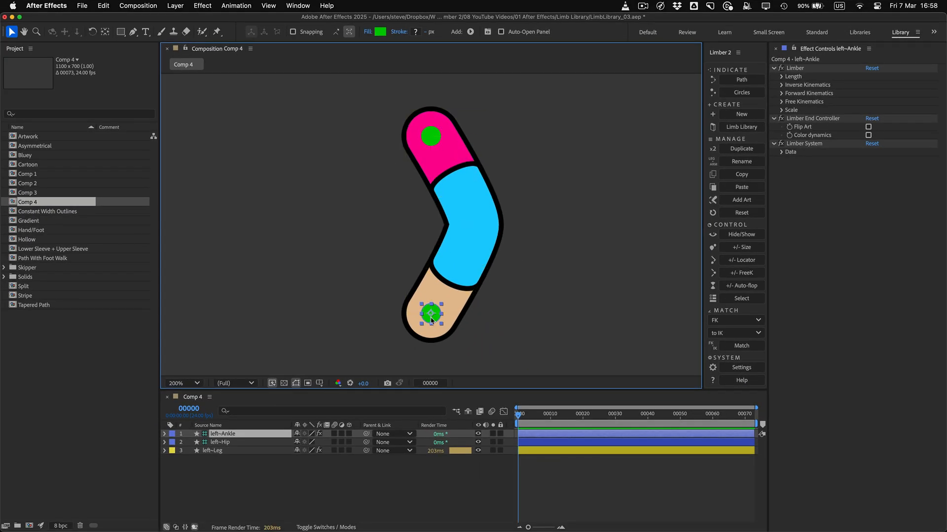
- Move the limb's ankle controller around in Comp 4 to check the leg layer's render time
left_click_drag(397, 232, 475, 272)
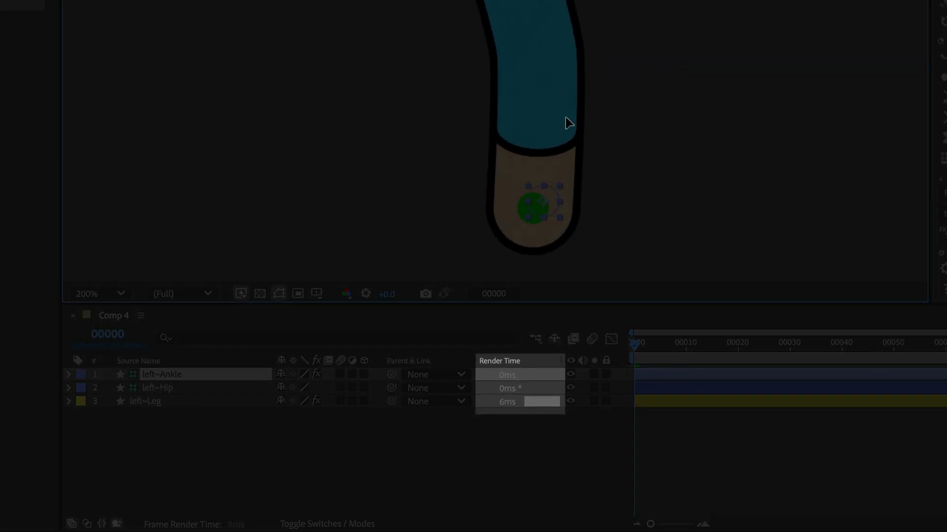
left_click_drag(566, 117, 506, 134)
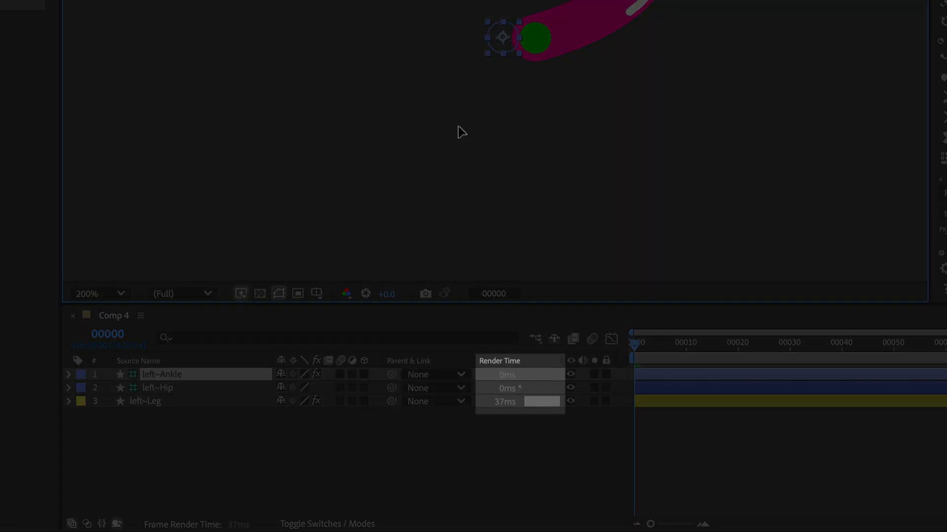
left_click_drag(459, 126, 517, 125)
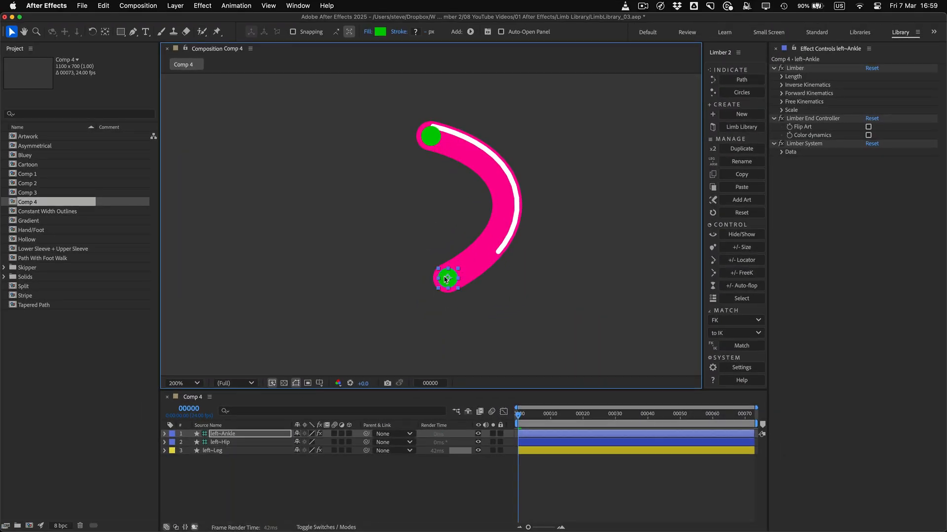
- Replace all layers in Comp 4 with the Hose Stack limb from the Limb Library, and bend it by moving its ankle controller
key("super+a")
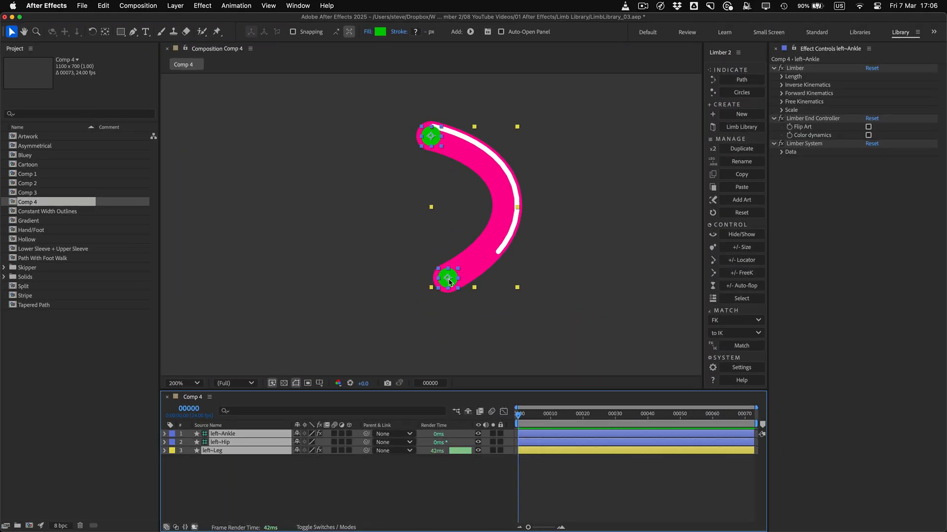
key("Delete")
left_click(756, 129)
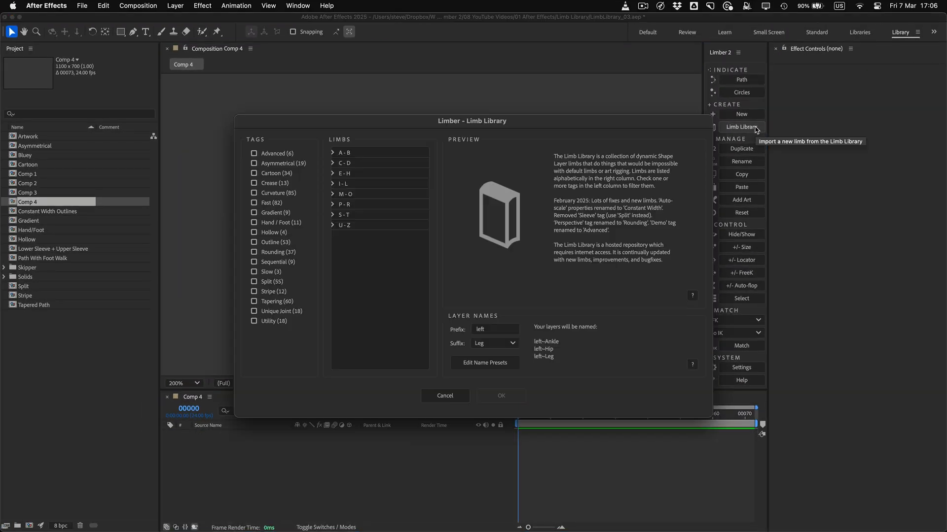
left_click(333, 174)
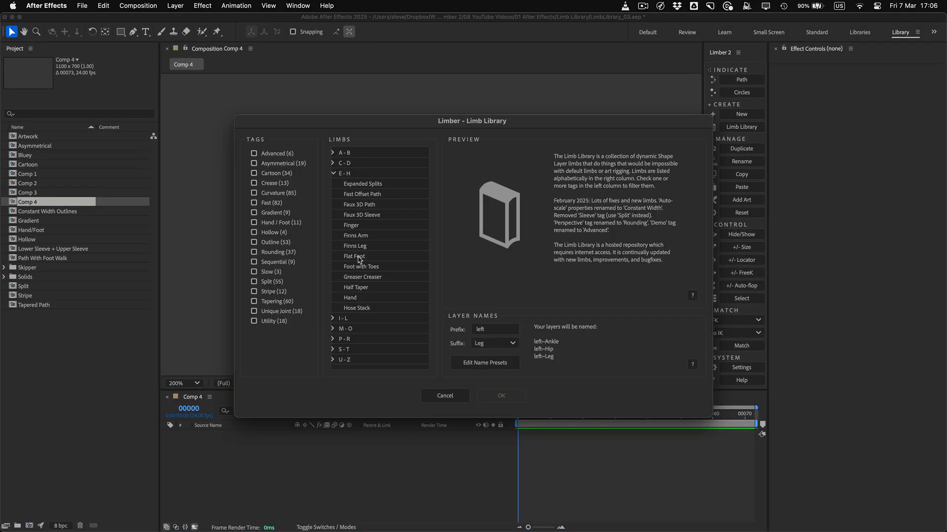
left_click(364, 307)
left_click(501, 396)
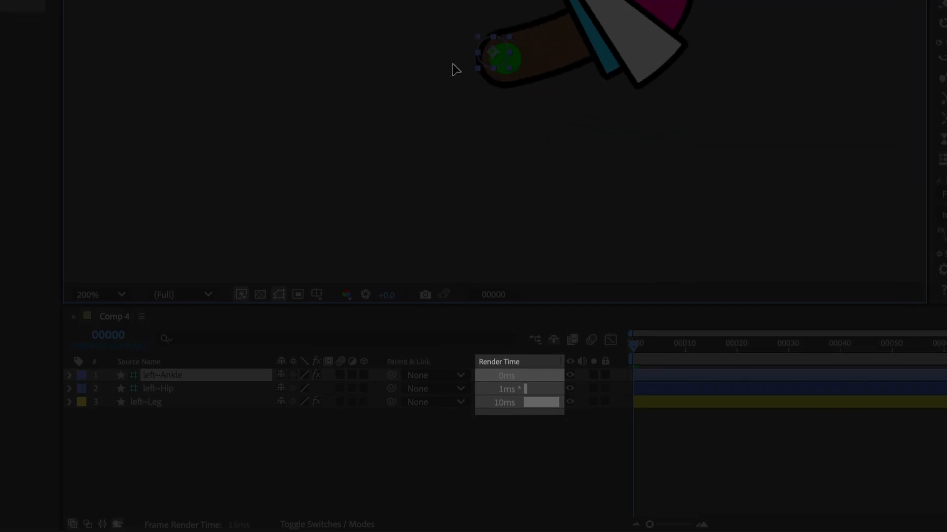
left_click_drag(452, 64, 471, 144)
left_click_drag(421, 282, 408, 304)
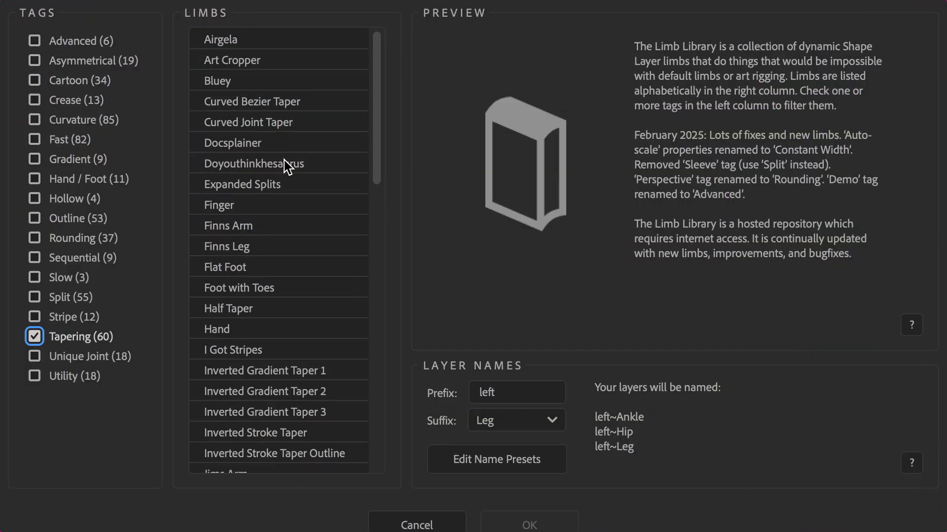
- Preview the Tapering limbs from Docsplainer up to Airgela, and add the Airgela limb to the composition
left_click(286, 140)
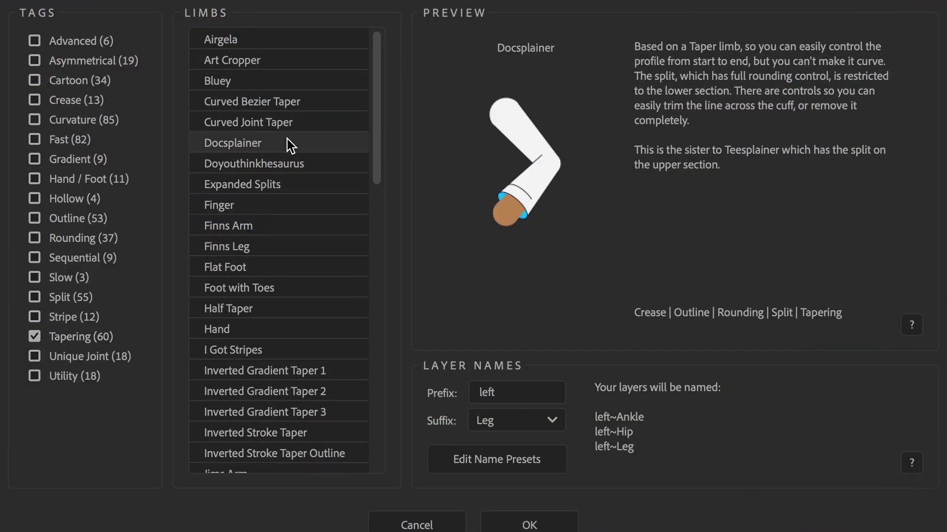
left_click(300, 122)
left_click(308, 101)
left_click(305, 80)
left_click(301, 59)
left_click(296, 39)
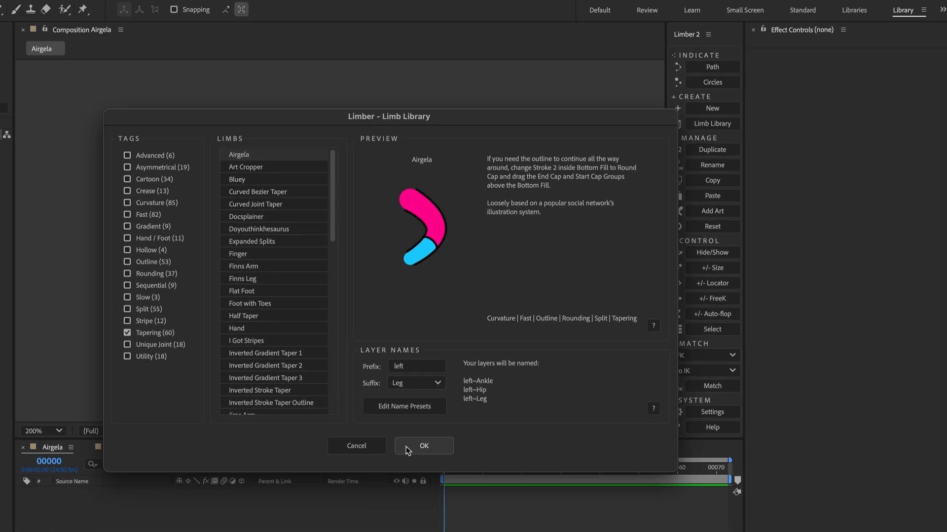
left_click(529, 526)
- Set the Airgela leg's Taper to 31%
left_click(384, 215)
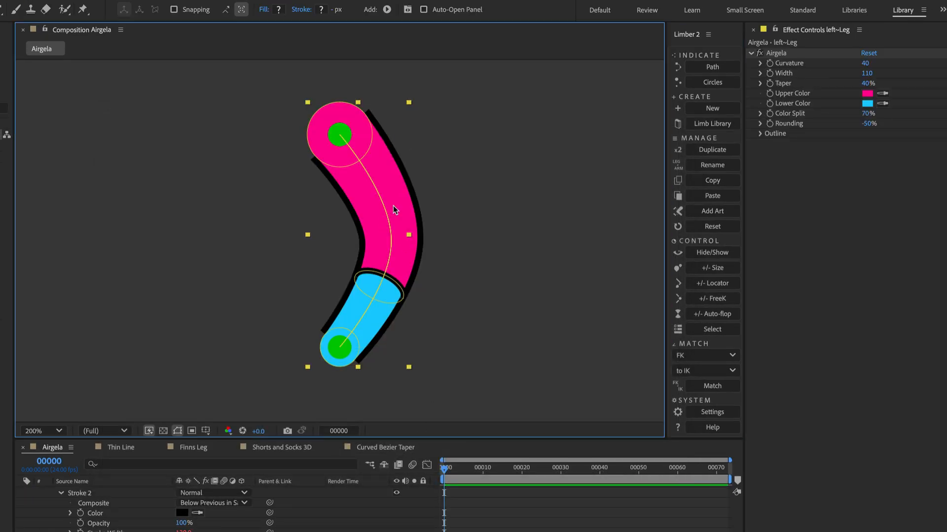
left_click_drag(867, 87, 814, 88)
left_click_drag(924, 83, 886, 83)
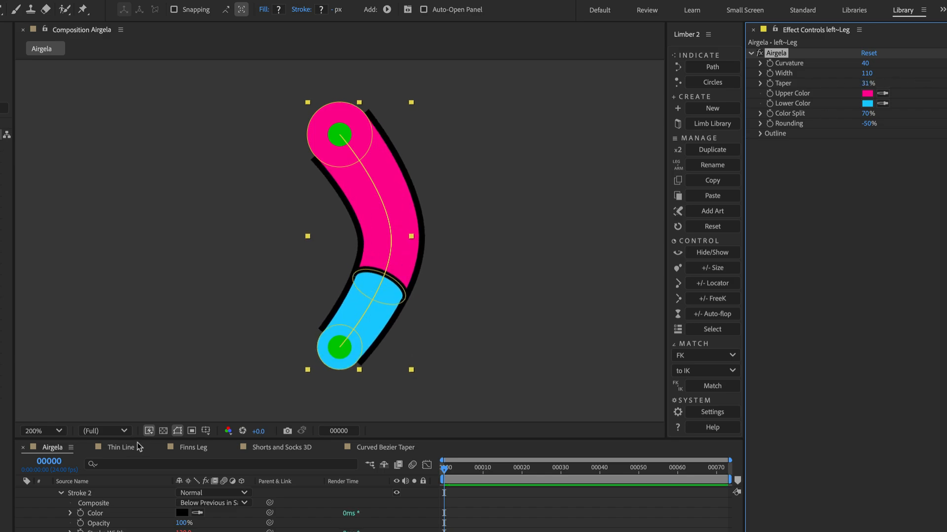
- In the Thin Line composition, set the leg's Taper Start to 0% and Taper End to 99%
left_click(121, 447)
left_click(390, 243)
left_click_drag(863, 95, 942, 102)
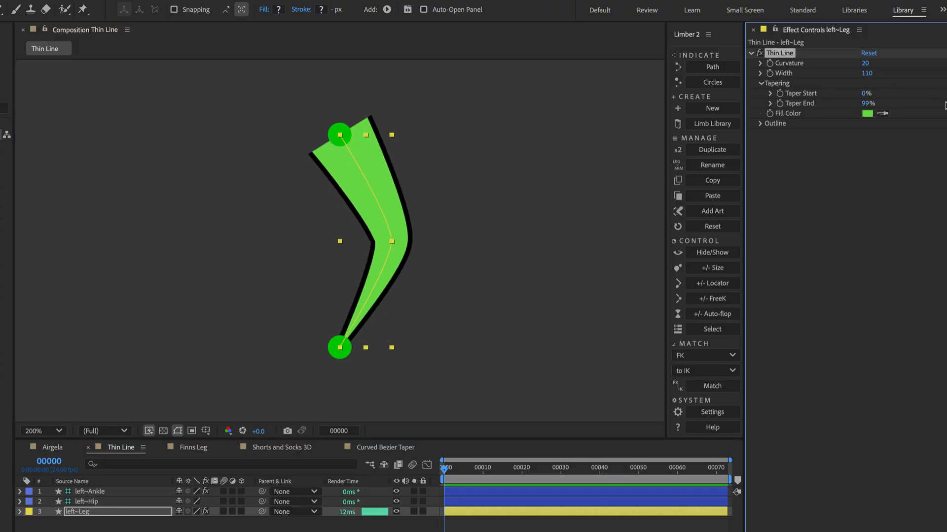
- In the Finns Leg composition, set the leg's Upper Width to 131, Lower Width to 88, Taper Start to 1% and Taper End to 29%
left_click(197, 447)
left_click(389, 240)
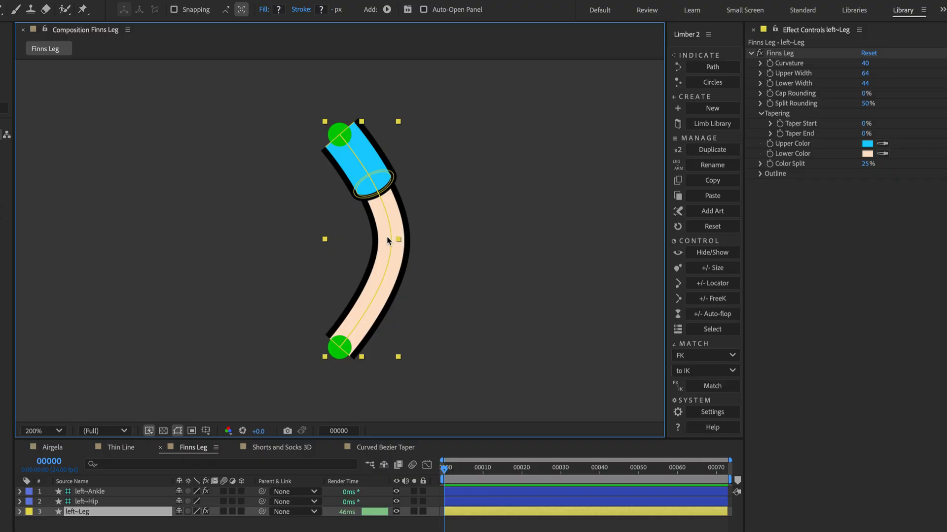
left_click_drag(864, 73, 889, 81)
left_click_drag(866, 123, 891, 133)
- Set the Finns Leg limb's Curvature to 0, and fold it by moving the ankle controller up beside the hip
left_click_drag(864, 63, 822, 64)
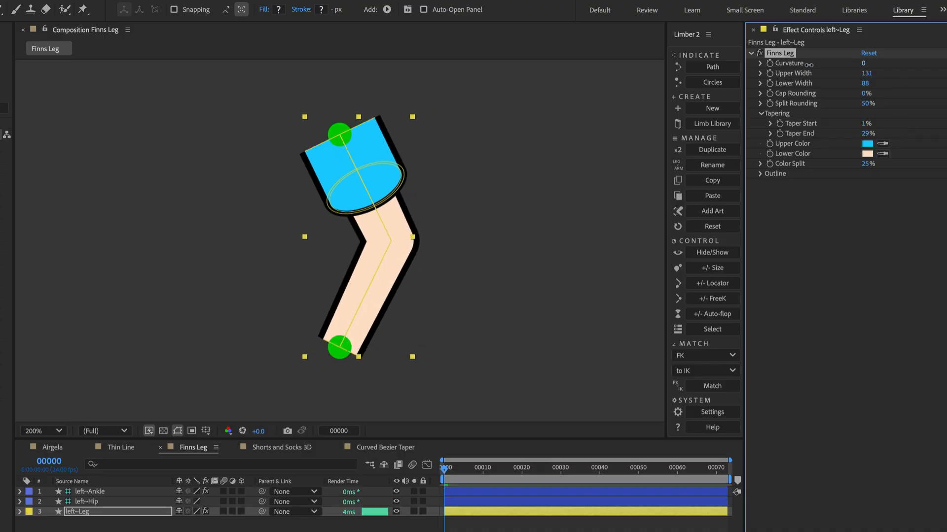
left_click(347, 360)
left_click_drag(345, 356, 294, 191)
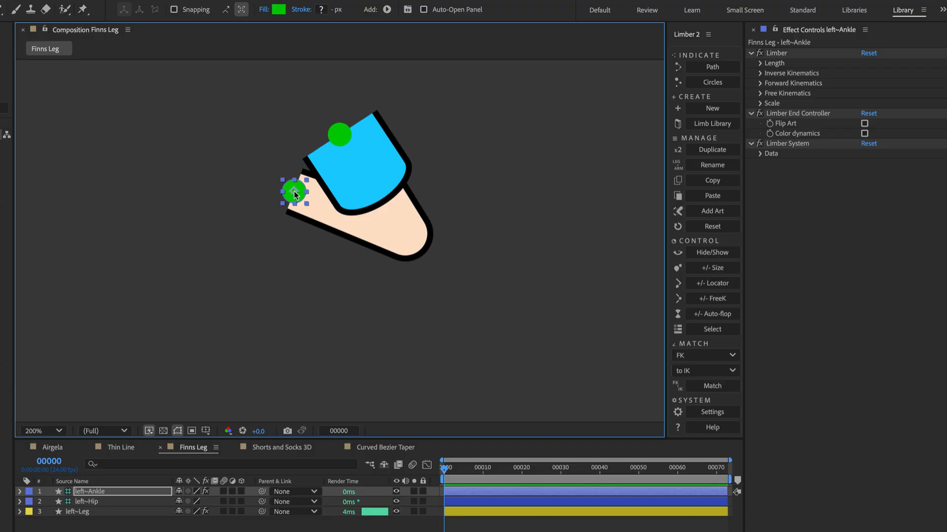
- In the Shorts and Socks 3D composition, filter the Limb Library by Tapering and add the Shorts and Socks 3D limb
left_click(291, 448)
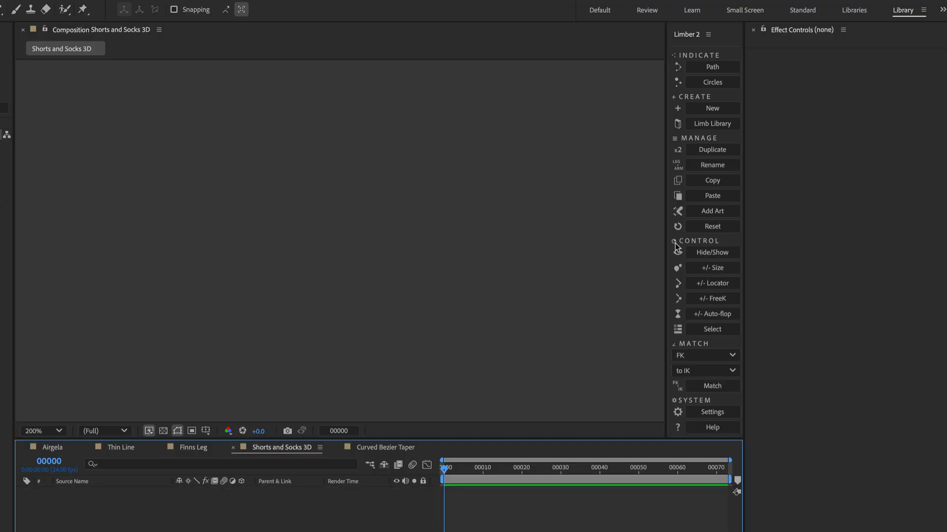
left_click(737, 128)
left_click(163, 334)
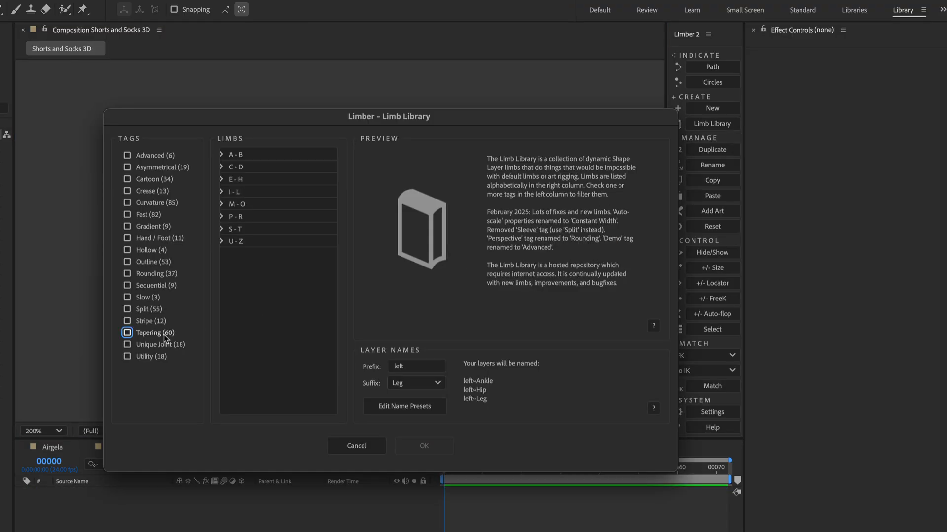
left_click_drag(330, 197, 335, 327)
left_click(303, 253)
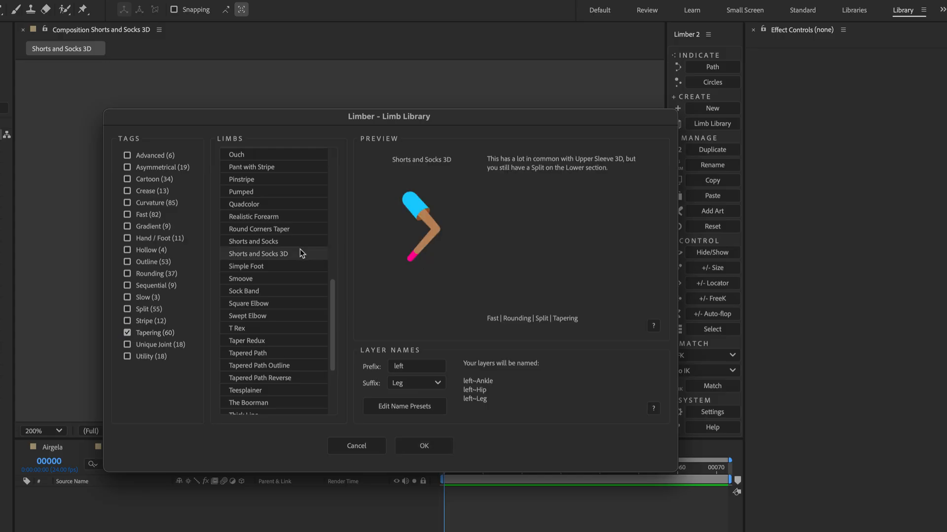
left_click(410, 447)
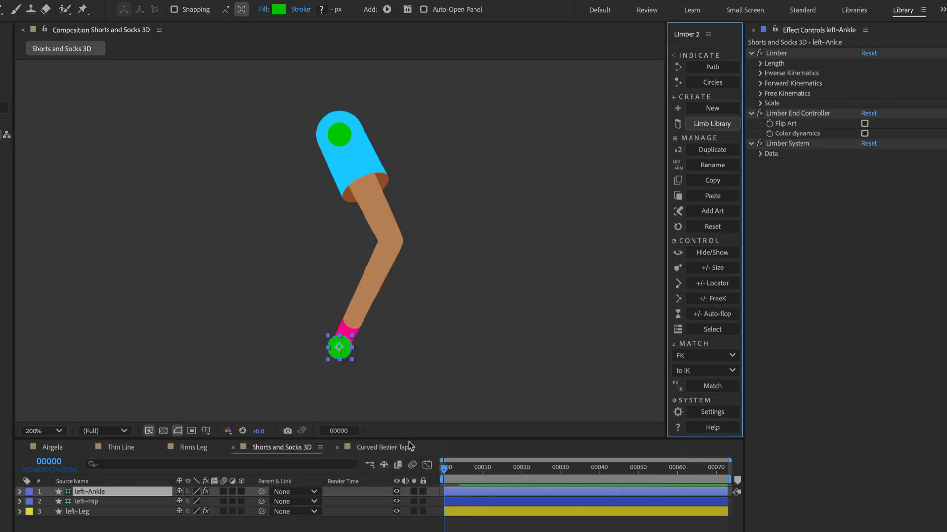
- Set the leg's Start, Middle and End Width to 152, 92 and 82, and fold the limb by lowering its hip controller near the ankle
left_click(384, 226)
left_click(761, 63)
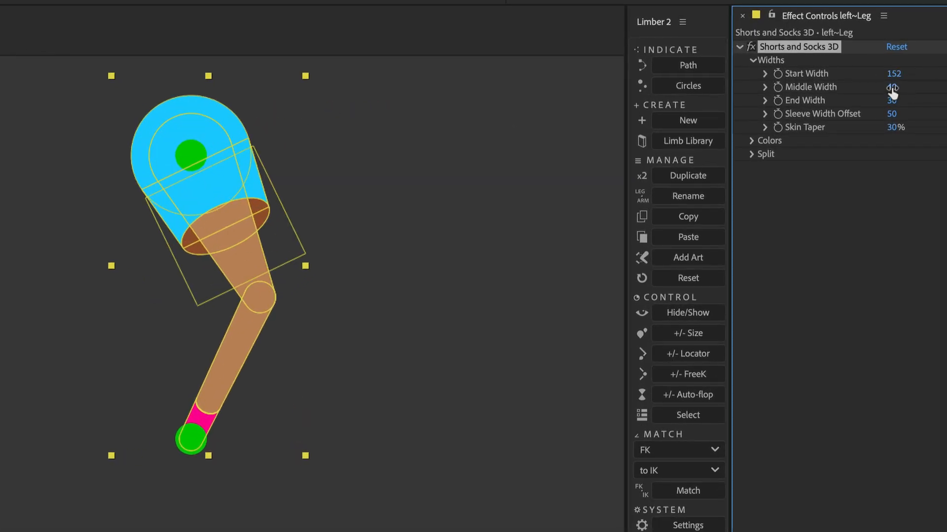
left_click_drag(893, 88, 917, 104)
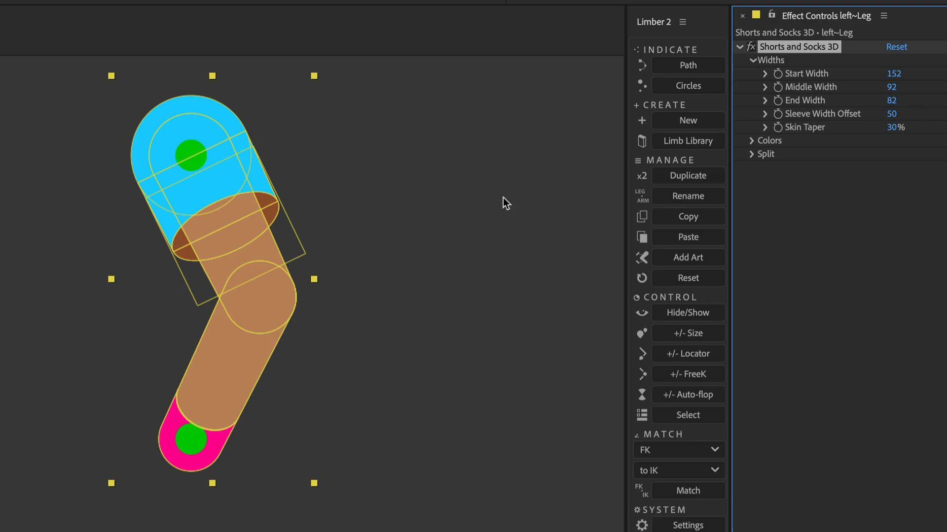
left_click(55, 143)
left_click_drag(186, 167, 189, 371)
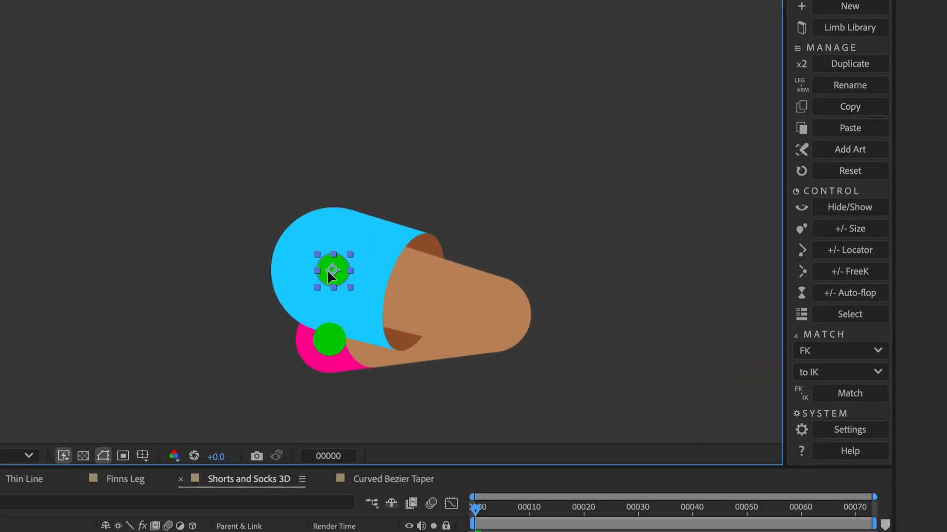
- Reorder the shape groups in the left~Leg layer's Contents, moving the lower leg's group further down the stack
left_click(80, 420)
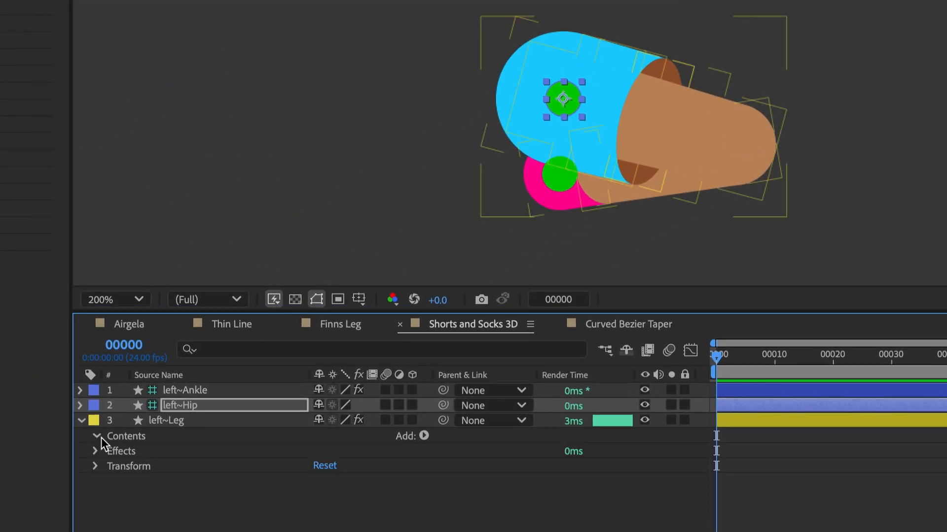
left_click(97, 436)
left_click_drag(158, 466, 161, 486)
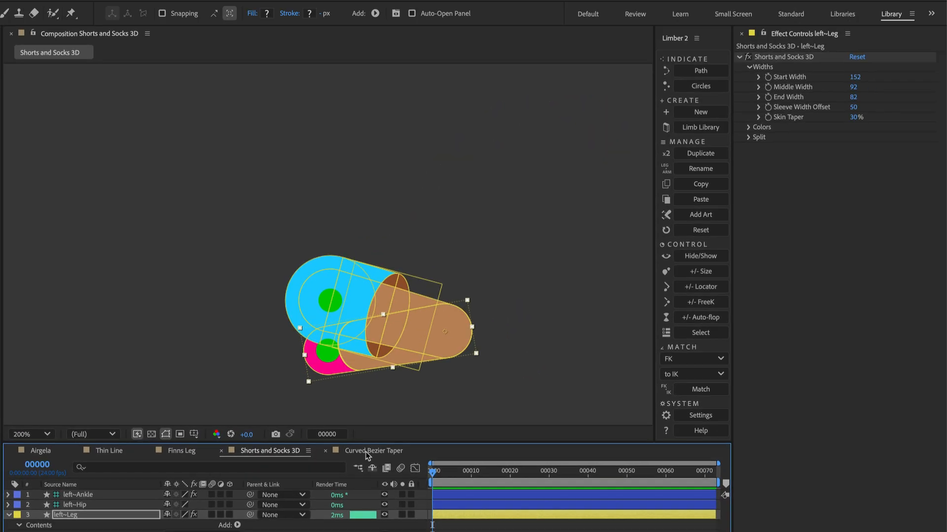
- In the Curved Bezier Taper composition, fold the limb toward its hip and set its Start, Middle and End Width to 188, 19 and 97
left_click(616, 324)
left_click_drag(327, 350, 302, 236)
left_click(408, 212)
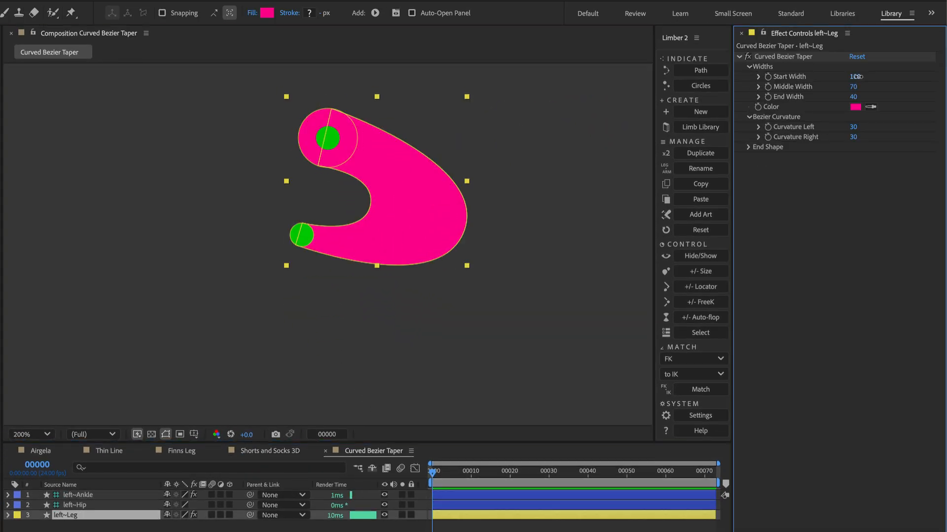
left_click_drag(854, 77, 905, 74)
left_click_drag(853, 88, 883, 95)
- Move the Curved Bezier Taper limb's ankle controller down below the hip and adjust the leg's Start Width again
left_click(209, 189)
left_click_drag(299, 237, 328, 332)
left_click(391, 252)
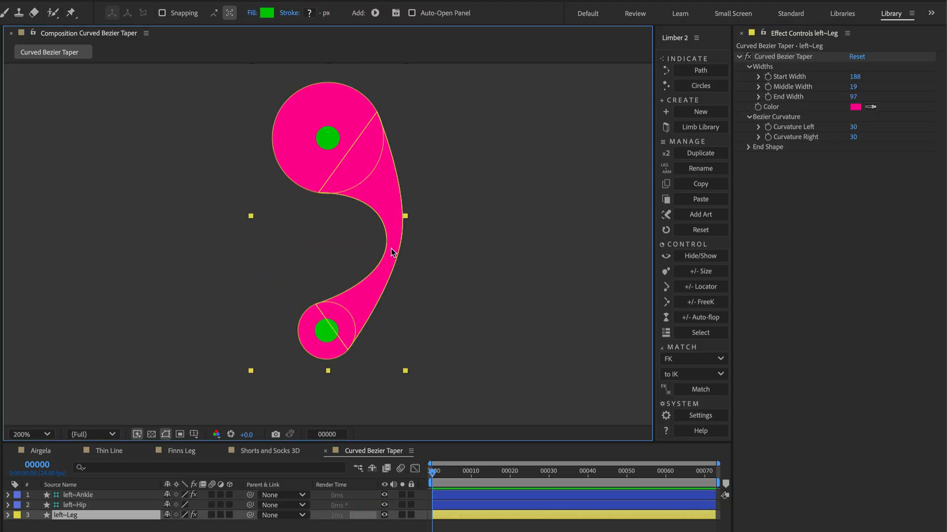
left_click_drag(855, 78, 895, 85)
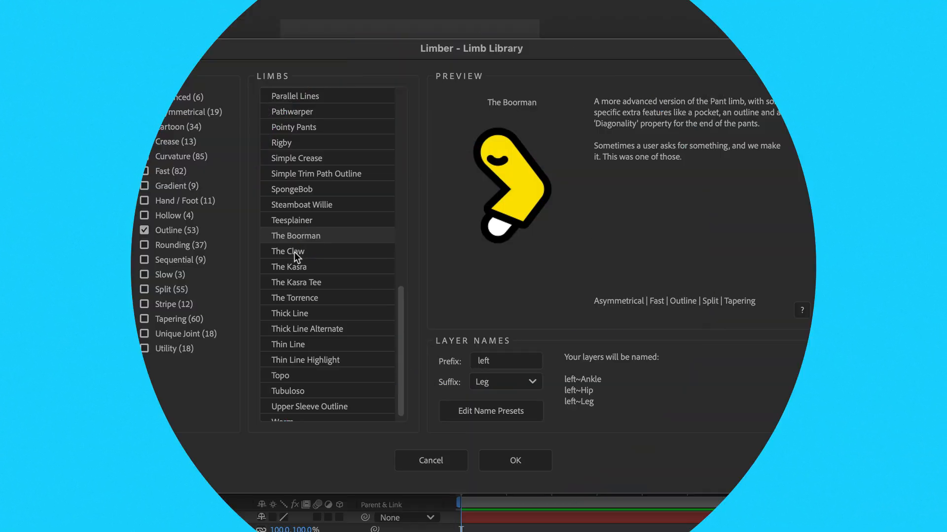
- Preview the outline-tagged limbs from The Claw to The Torrence, and add The Torrence limb to the Constant Width Outlines composition
left_click(294, 252)
left_click(295, 267)
left_click(297, 282)
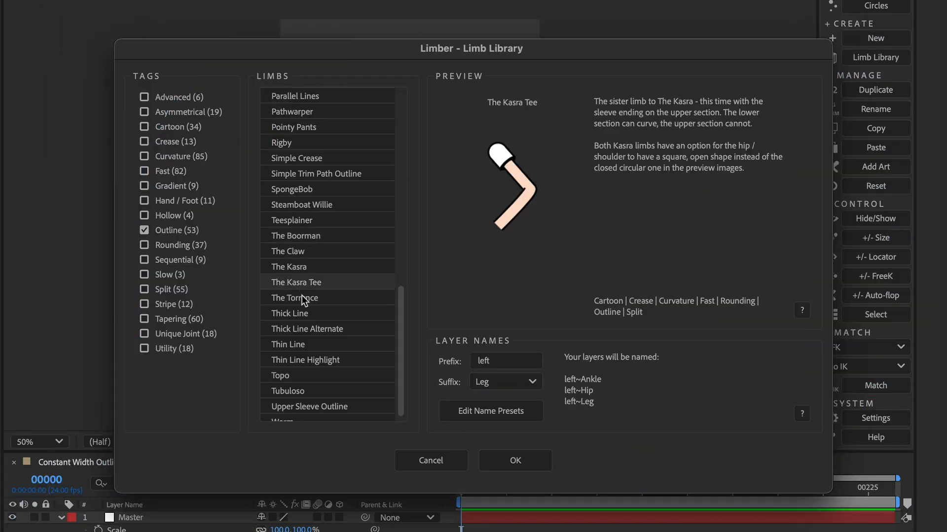
left_click(301, 297)
left_click(492, 459)
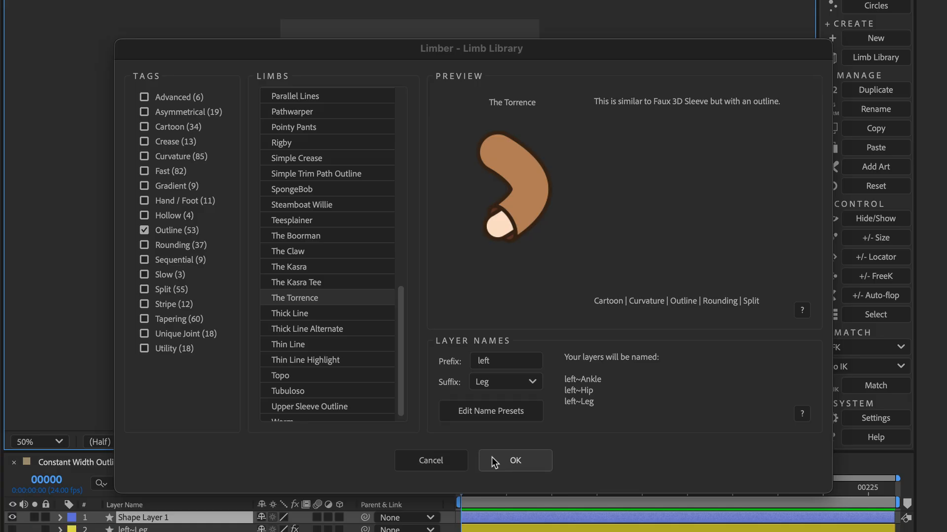
- Place The Torrence limb as the character's arm with its hip controller at the shoulder, and move the left~Leg layer below the legs layer
left_click_drag(409, 239, 474, 256)
left_click_drag(410, 171, 440, 213)
left_click(475, 215)
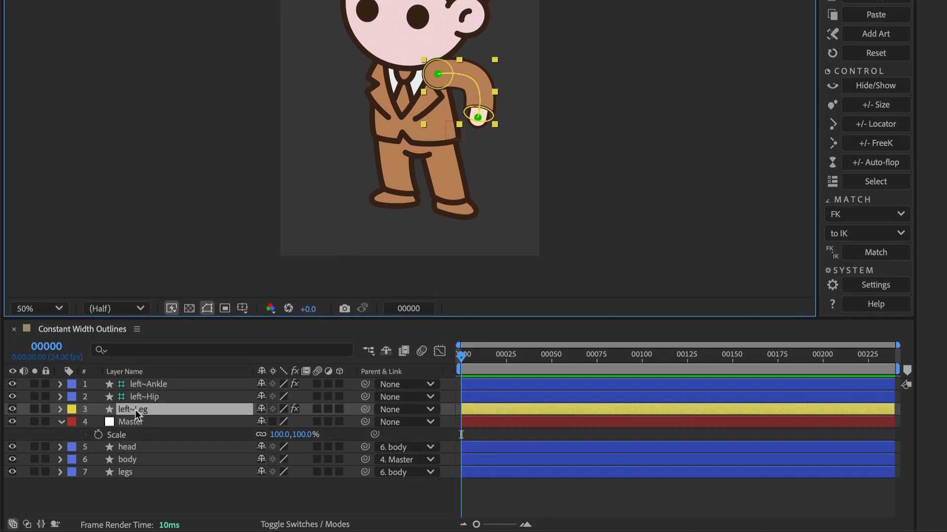
left_click_drag(135, 410, 146, 504)
left_click(698, 128)
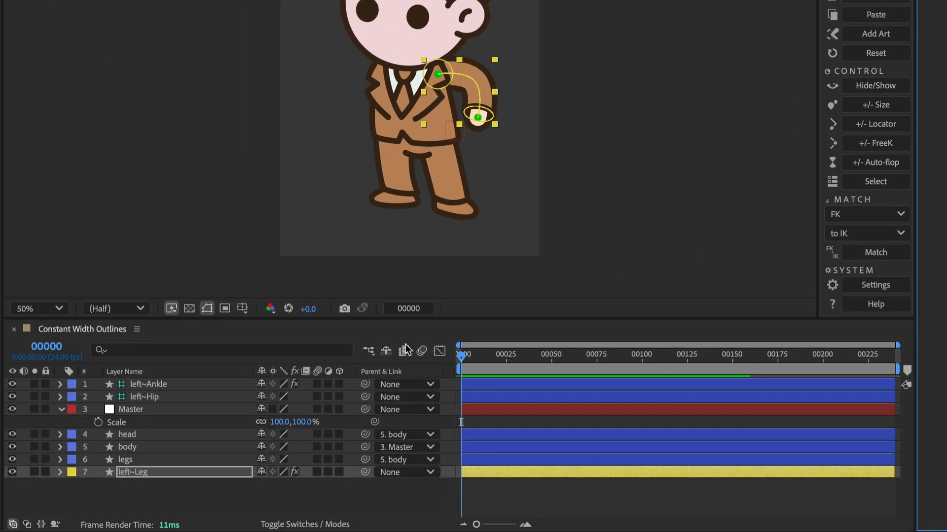
- Parent left~Hip to the body layer and left~Ankle to Master, and try rescaling the Master layer
left_click_drag(365, 397, 190, 447)
left_click_drag(365, 384, 223, 419)
left_click(223, 419)
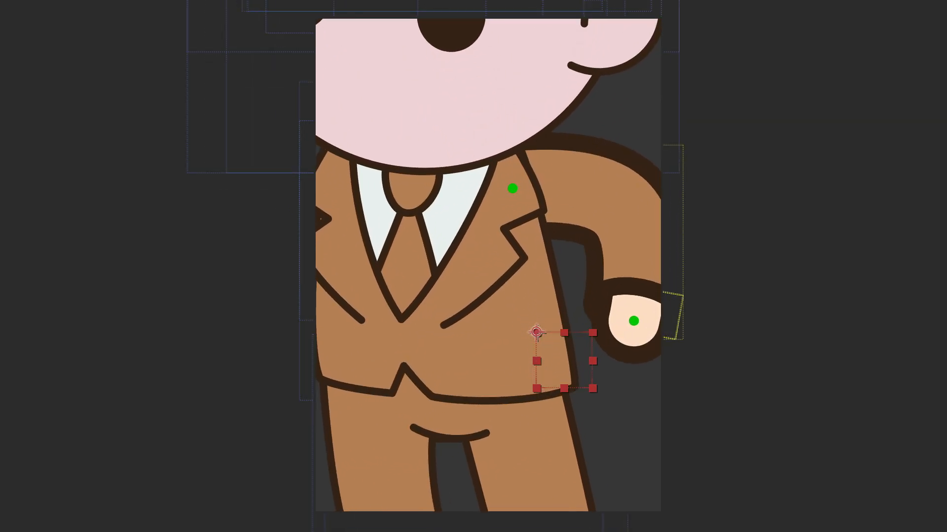
- Turn on Constant Width for The Torrence outline on the left~Leg layer, and rescale the Master layer to test it
left_click(587, 317)
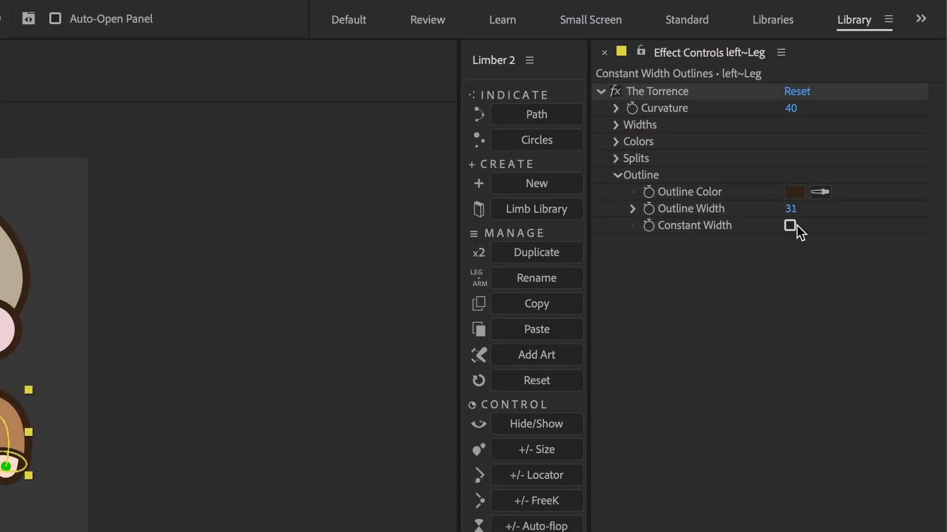
left_click(790, 225)
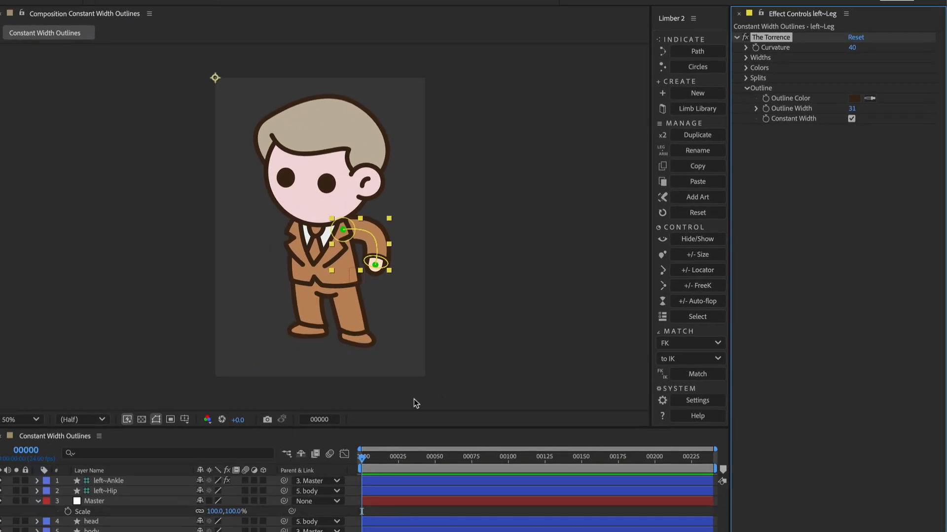
left_click(169, 501)
left_click_drag(221, 511, 246, 510)
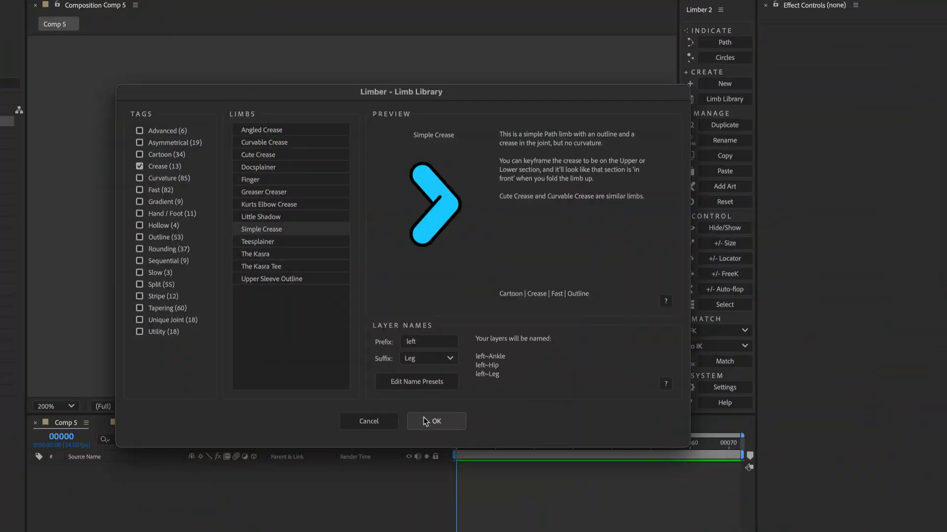
- Add the Simple Crease limb to Comp 5 and fold it by moving the ankle controller up and out to the side
left_click(424, 420)
left_click_drag(362, 333, 310, 276)
- Switch the Simple Crease leg's Crease Lower outline option off and back on
left_click(366, 226)
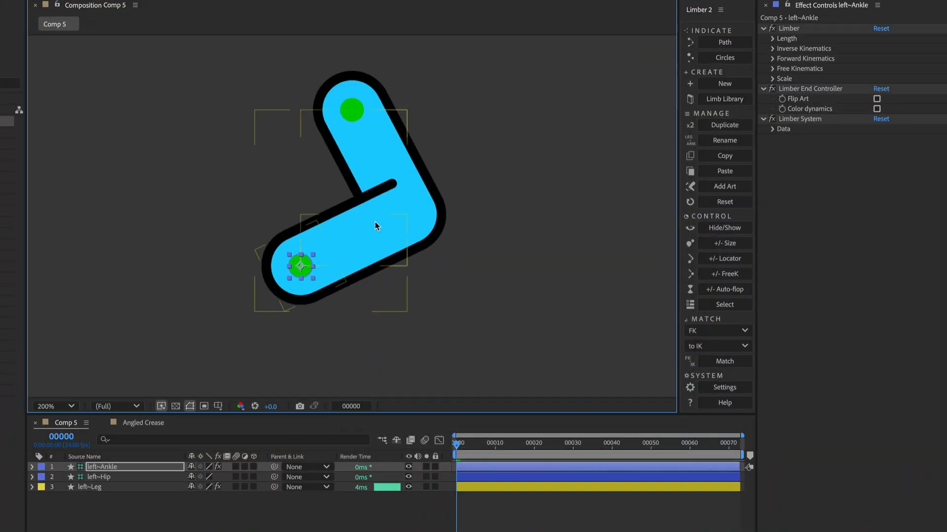
left_click(772, 59)
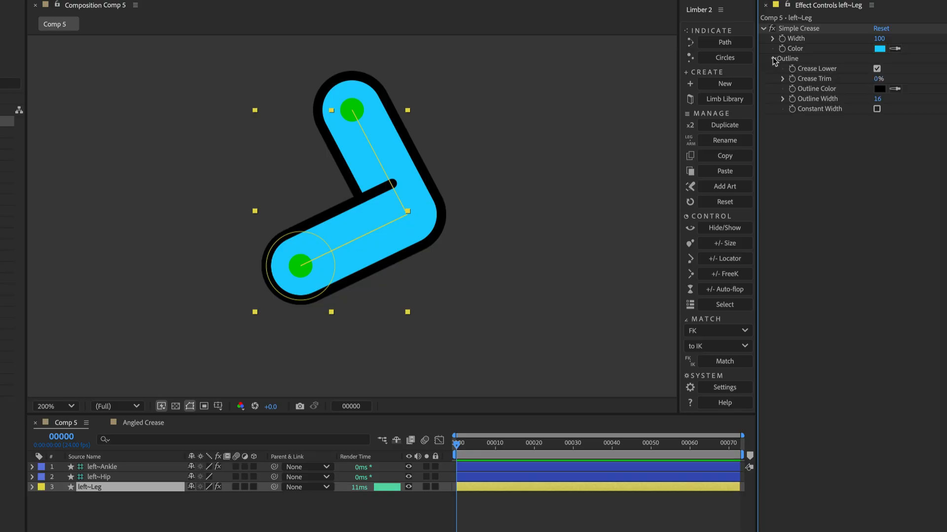
left_click(877, 68)
left_click(877, 69)
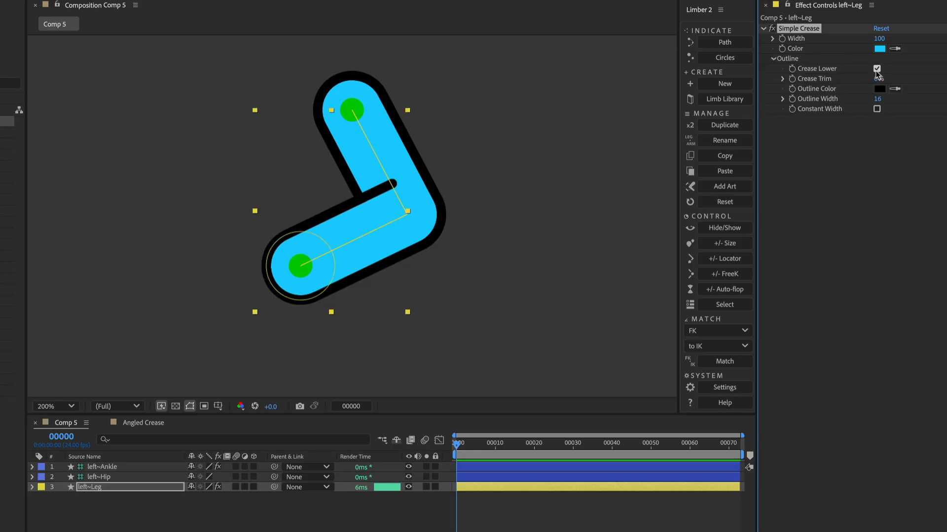
- In the Angled Crease composition, fold the limb by raising its ankle controller, and delete all three of its layers
left_click(147, 424)
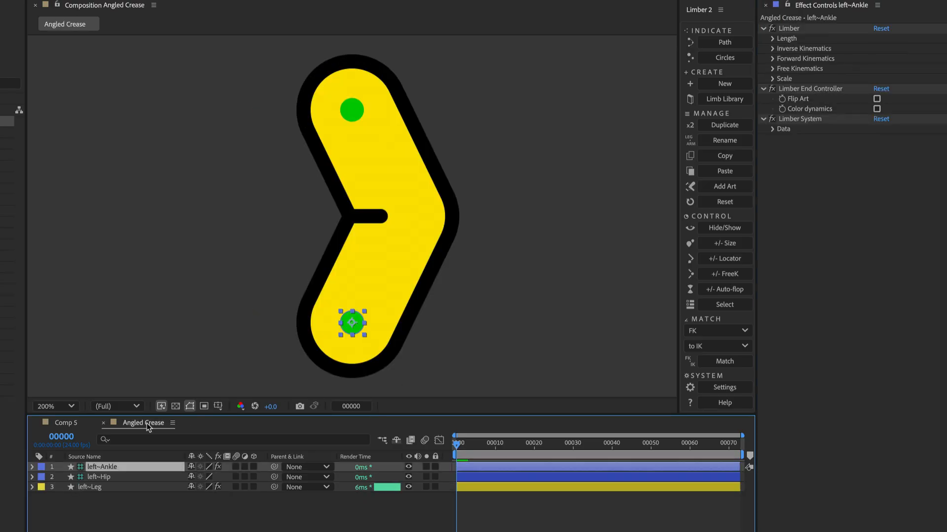
left_click_drag(350, 326, 323, 284)
key("ctrl+a")
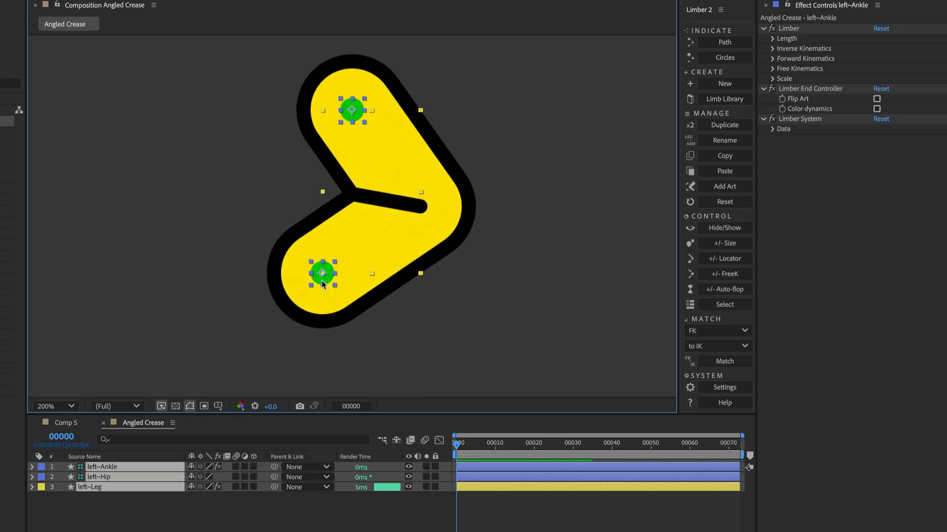
key("Delete")
- Add the Bluey limb from the A - B group of the Limb Library to the Angled Crease composition
left_click(744, 102)
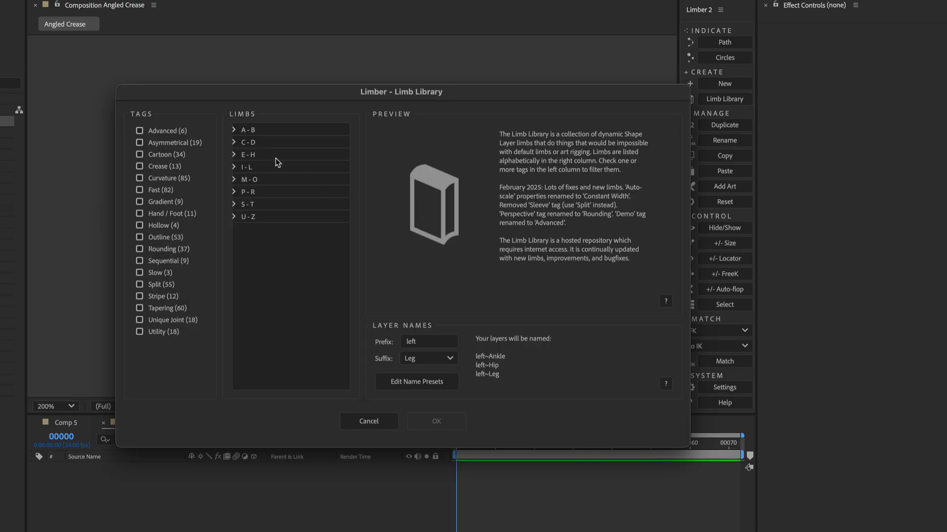
left_click(233, 130)
left_click(263, 218)
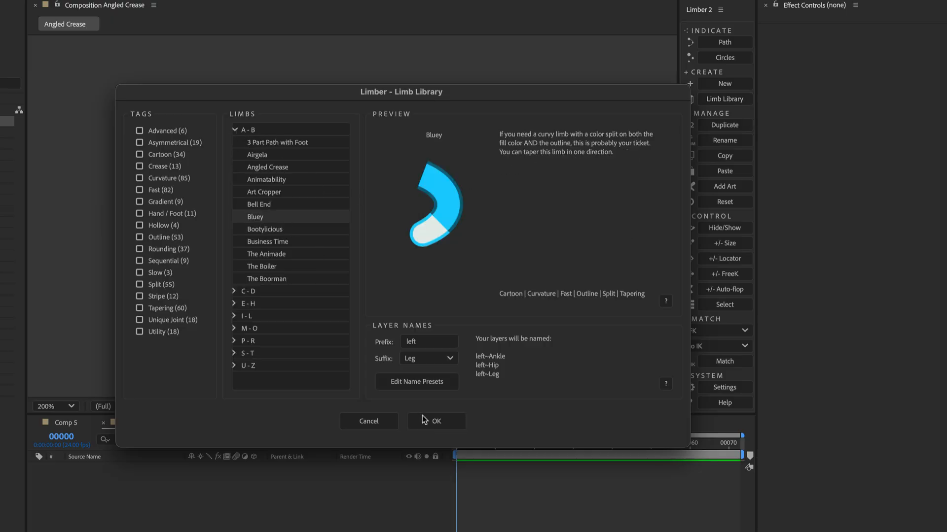
left_click(426, 422)
- Reduce the Bluey leg's Curvature and Width, and fold the limb by moving its ankle controller up and out to the side
left_click(401, 232)
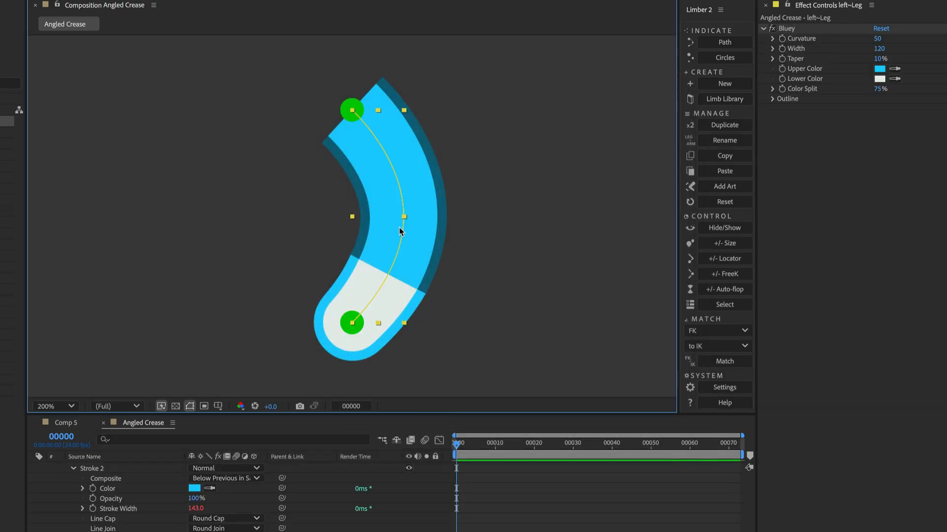
left_click_drag(879, 41, 766, 47)
left_click_drag(879, 49, 854, 55)
left_click_drag(356, 328, 239, 244)
- Draw a short crease line at the Bluey limb's joint with the Pen tool and attach it to the limb with Add Art
key("g")
left_click(306, 212)
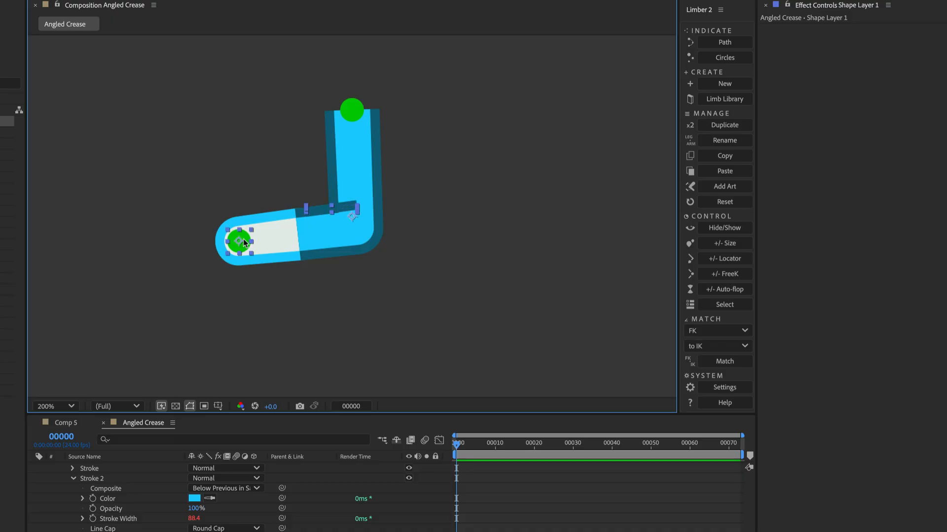
left_click(745, 189)
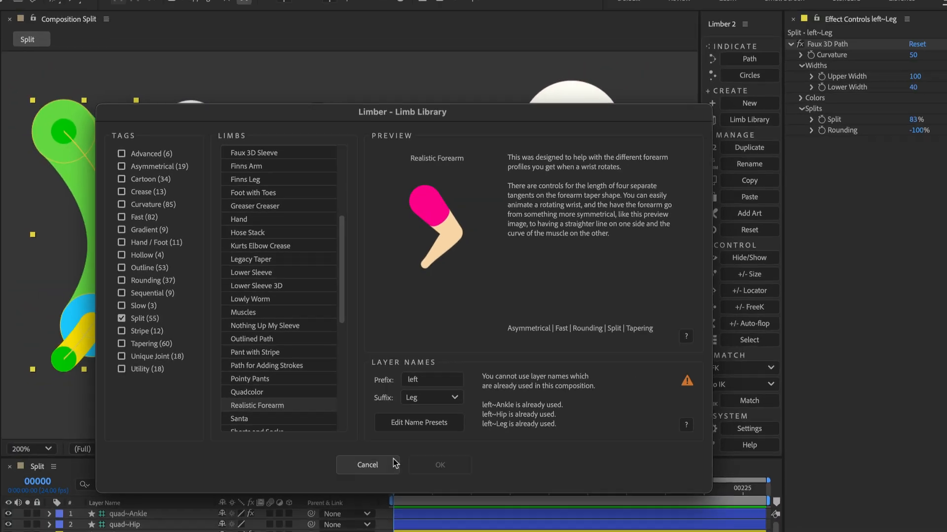
- In the Split composition, lower the Faux 3D Path leg's Split and set the Teesplainer arm's Upper Split to 58%
left_click(434, 524)
left_click_drag(890, 129, 882, 148)
left_click(260, 257)
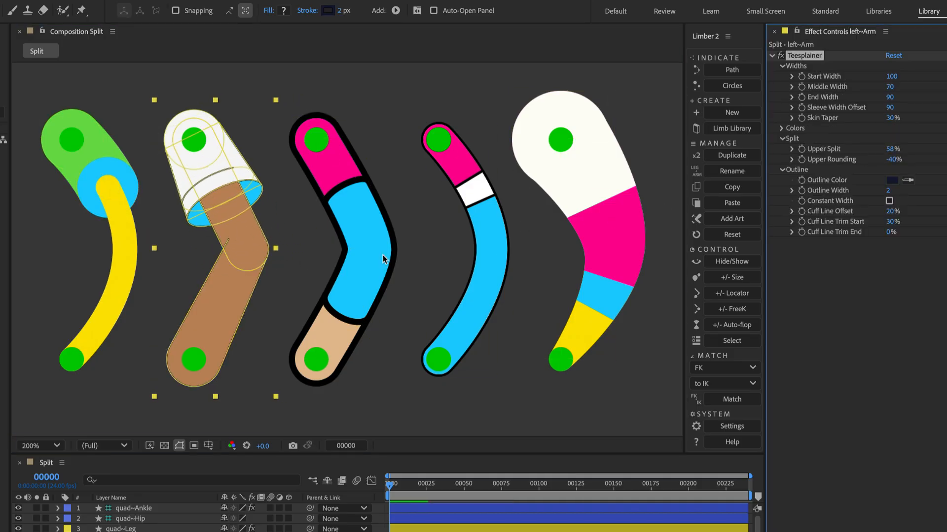
- Set the Colored Path Outline leg's Upper Split to 80% and adjust its Lower Split
left_click(399, 255)
mouse_move(892, 108)
left_mouse_down()
mouse_move(883, 109)
mouse_move(905, 111)
left_mouse_up()
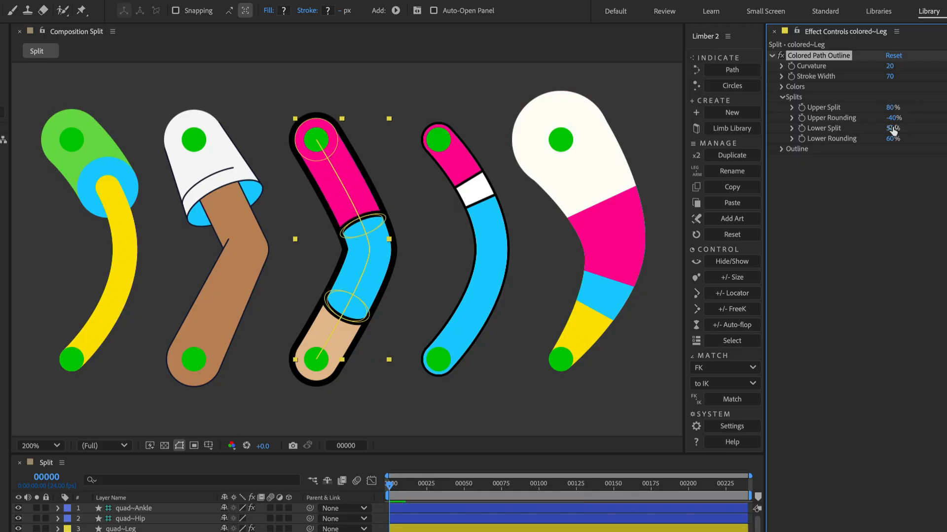
- Set the Quadcolor leg's Color 2, 3 and 4 Trim to 71%, 36% and 23%, and its Upper and Lower Width to 148 and 64
left_click(608, 221)
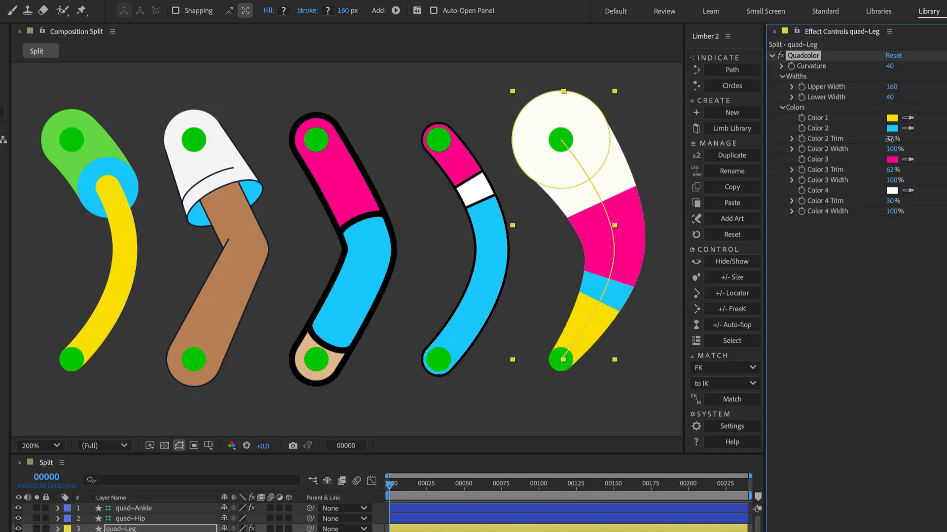
left_click_drag(888, 170, 888, 196)
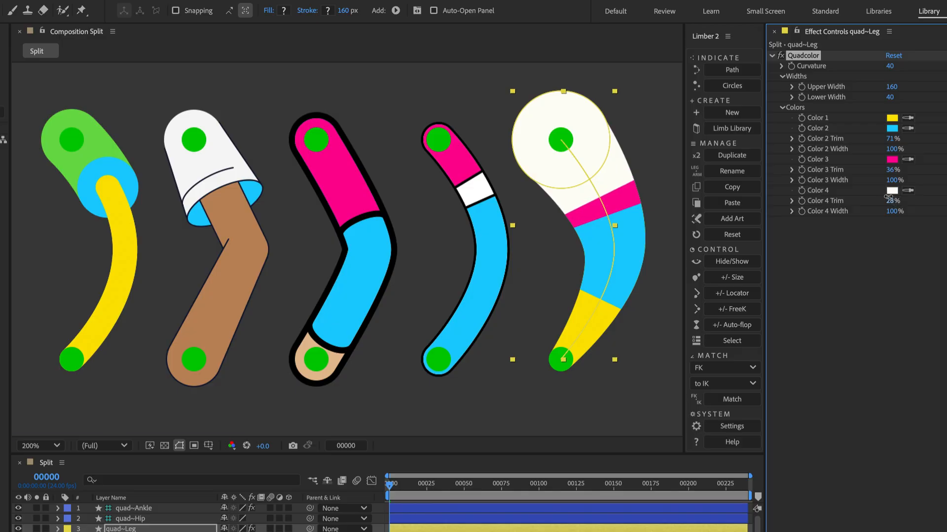
mouse_move(892, 84)
left_mouse_down()
mouse_move(917, 81)
mouse_move(882, 89)
mouse_move(907, 93)
mouse_move(898, 94)
left_mouse_up()
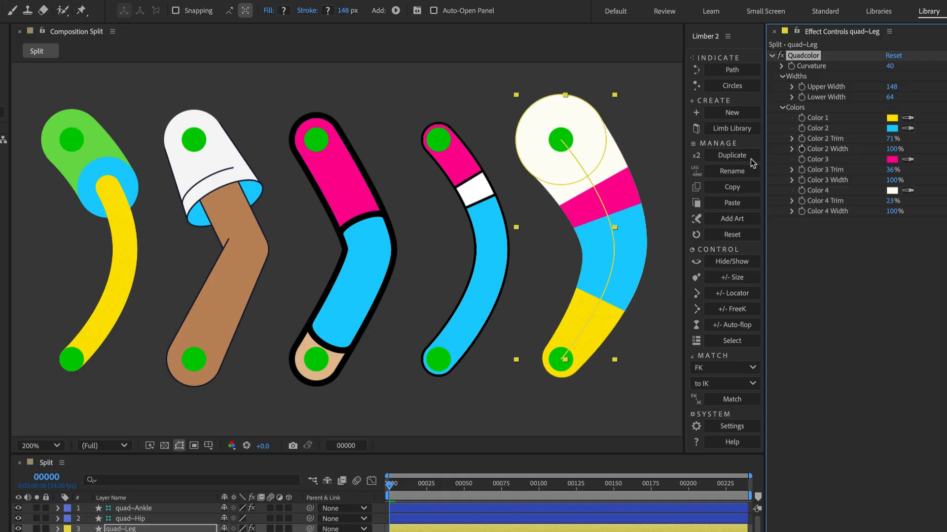
- Set the Faux 3D Path leg's Upper and Lower Width to 149 and 24 and its Split to 24%, and raise its Rounding
left_click(120, 237)
mouse_move(893, 91)
left_mouse_down()
mouse_move(907, 89)
mouse_move(882, 99)
left_mouse_up()
left_click_drag(893, 139, 923, 135)
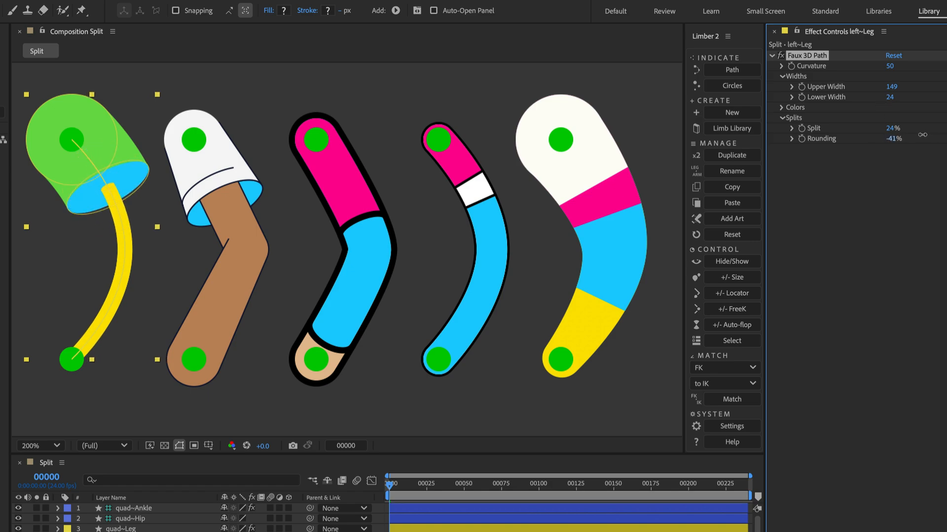
- Increase the Upper Rounding of the Teesplainer arm's sleeve split
left_click(232, 256)
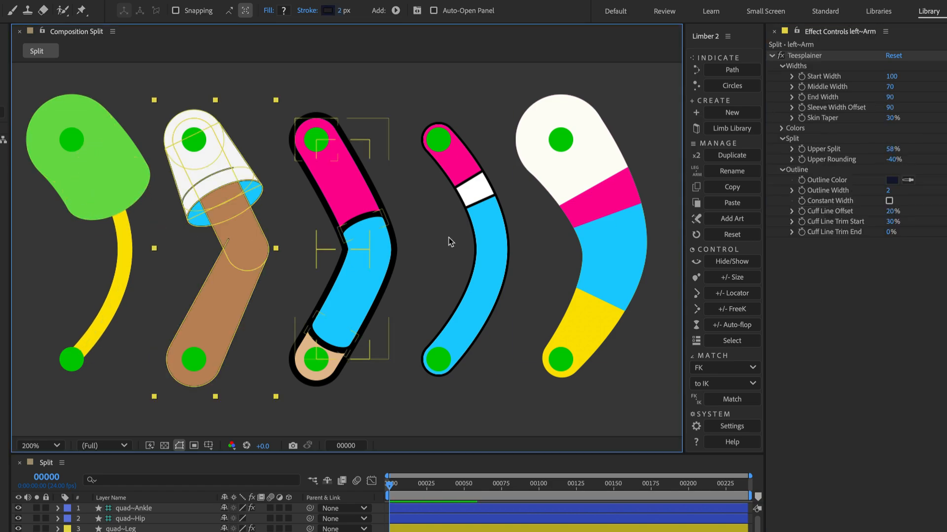
left_click_drag(887, 160, 942, 157)
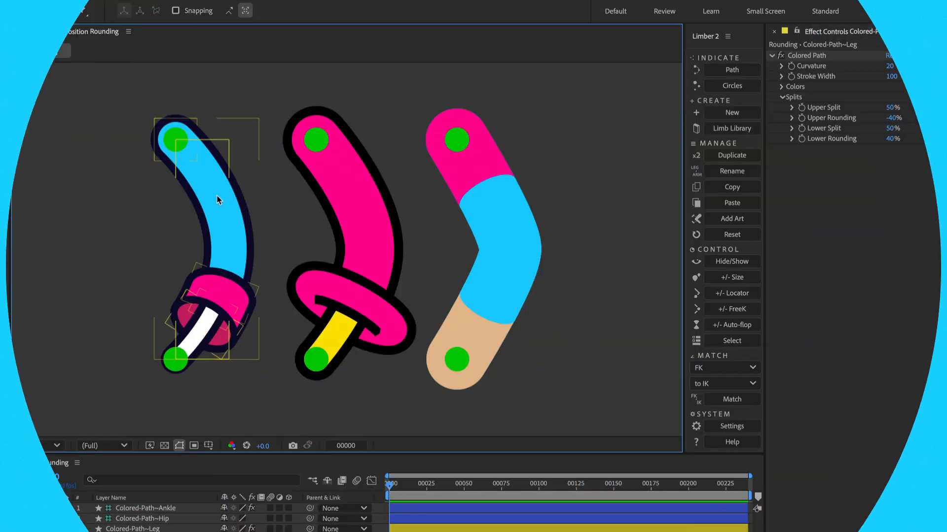
- In the Rounding composition, set the Nothing Up My Sleeve arm's Rounding to 72% and adjust the Tubuloso leg's Rounding
left_click(215, 201)
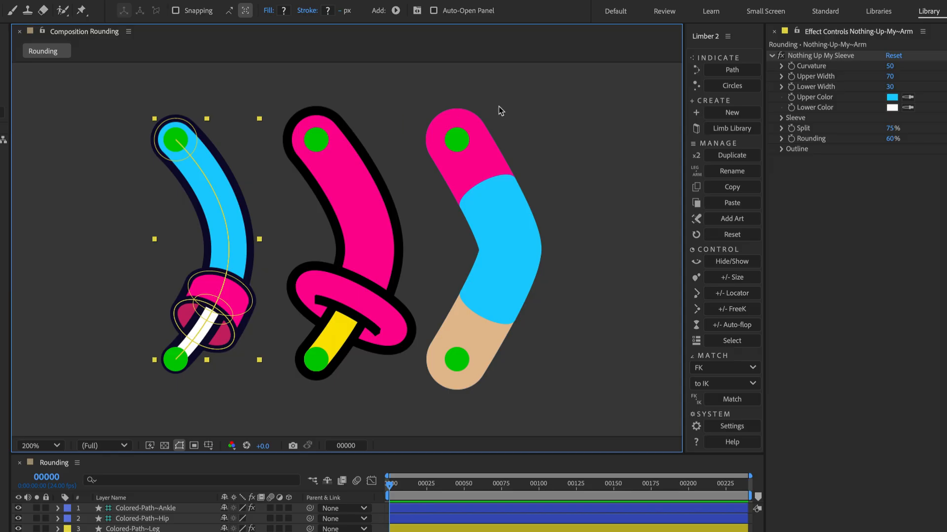
left_click_drag(889, 142, 910, 139)
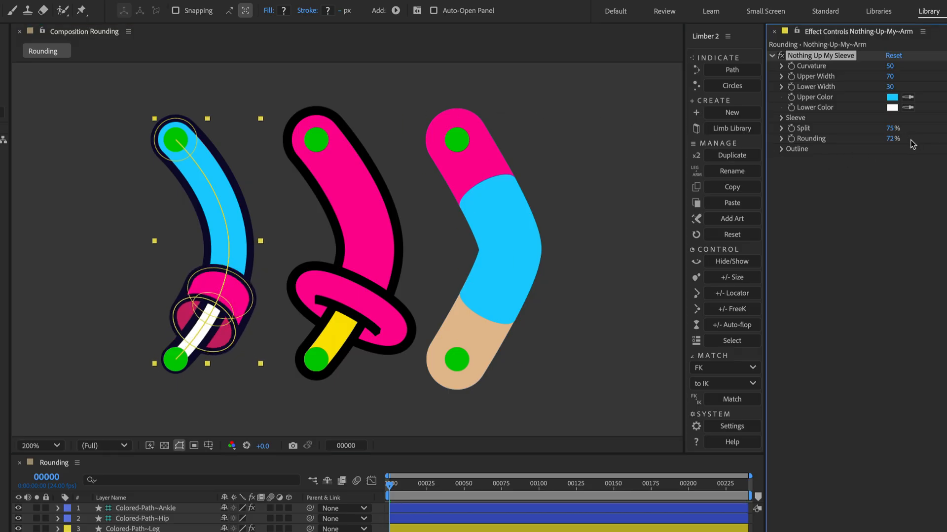
left_click(375, 245)
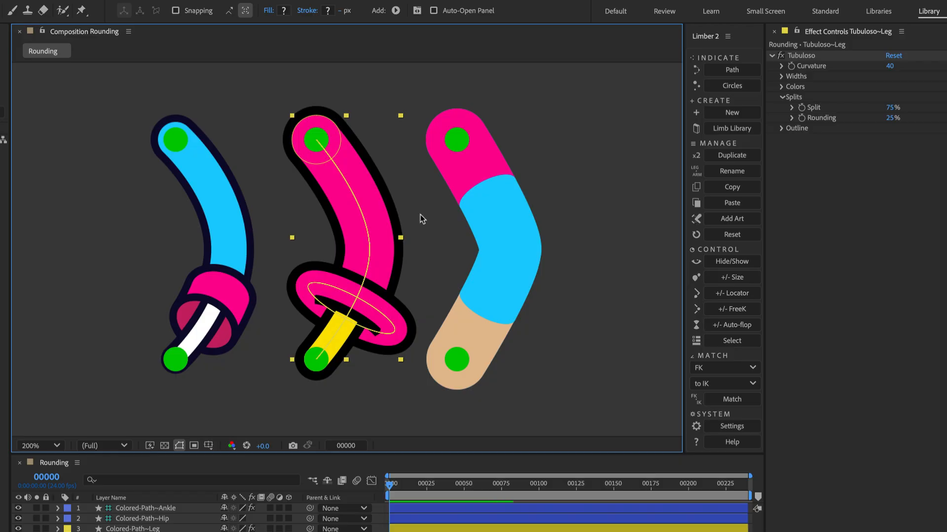
left_click_drag(899, 127, 921, 132)
left_click(503, 279)
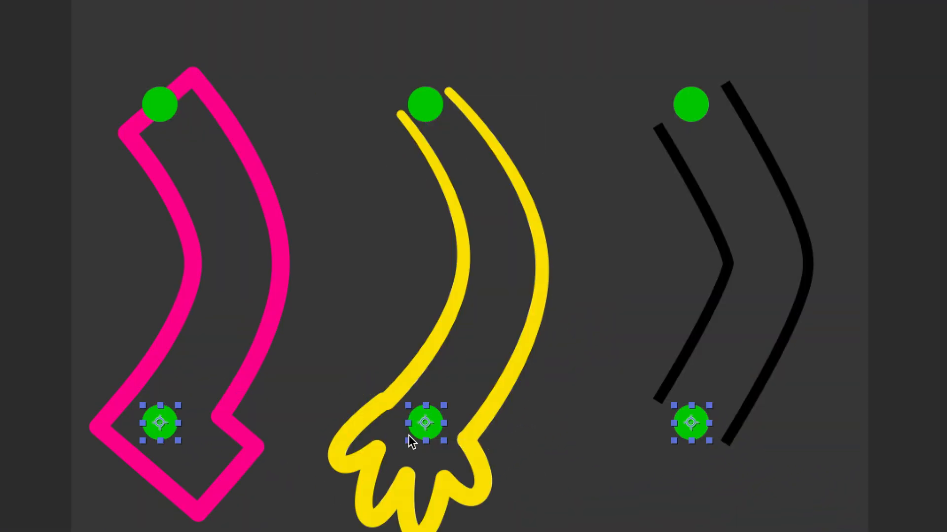
- Move the selected ankle controllers together to bend all the limbs in each showcase row
left_click_drag(425, 422, 220, 511)
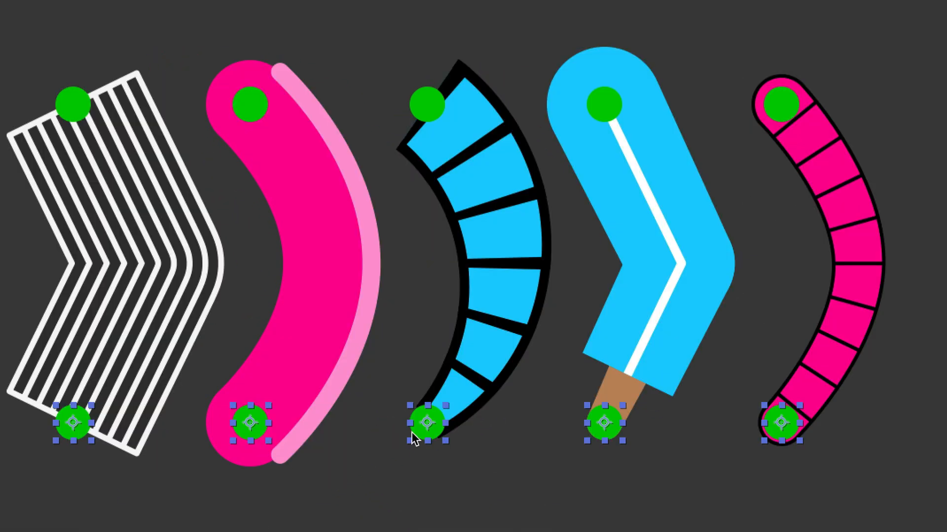
left_click_drag(412, 433, 472, 357)
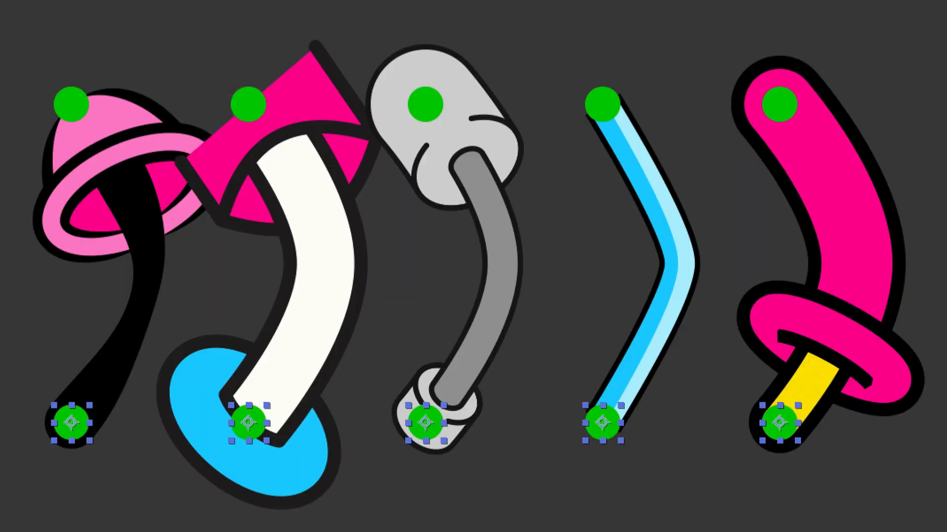
- Raise the five selected ankle controllers slightly to bend the showcase limbs further
left_click_drag(428, 434, 413, 413)
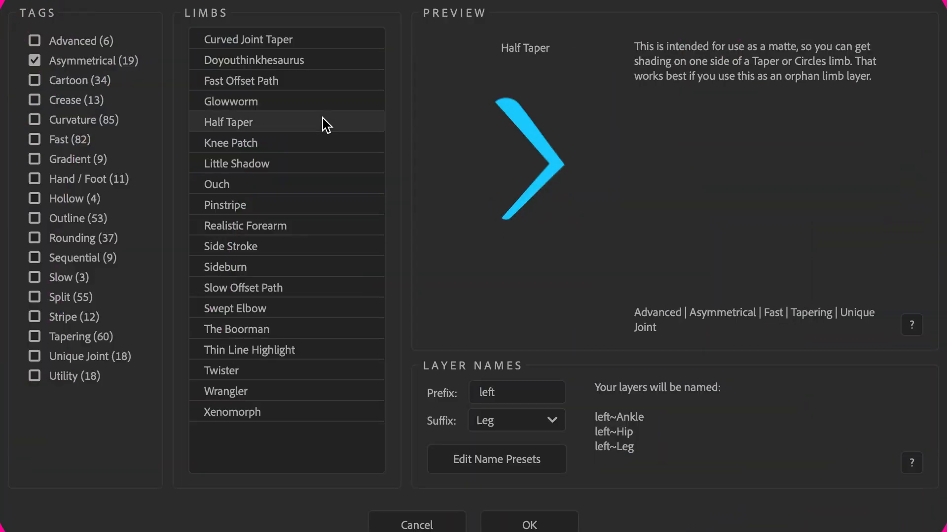
- Preview the Asymmetrical limbs Knee Patch, Little Shadow, Ouch, Pinstripe and Side Stroke in the Limb Library
left_click(324, 143)
left_click(322, 163)
left_click(321, 184)
left_click(322, 205)
left_click(319, 247)
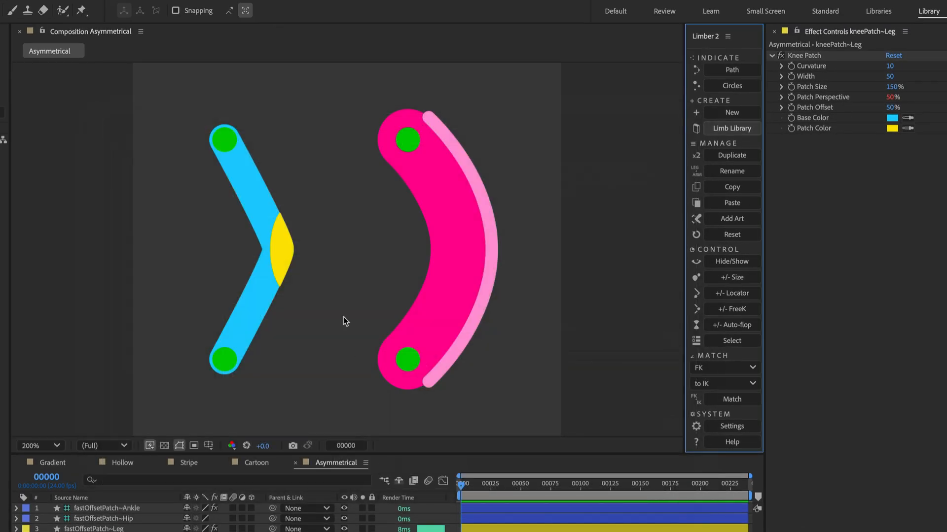
- Add a FreeK controller to the Knee Patch leg and pull its knee slightly outward
left_click(274, 238)
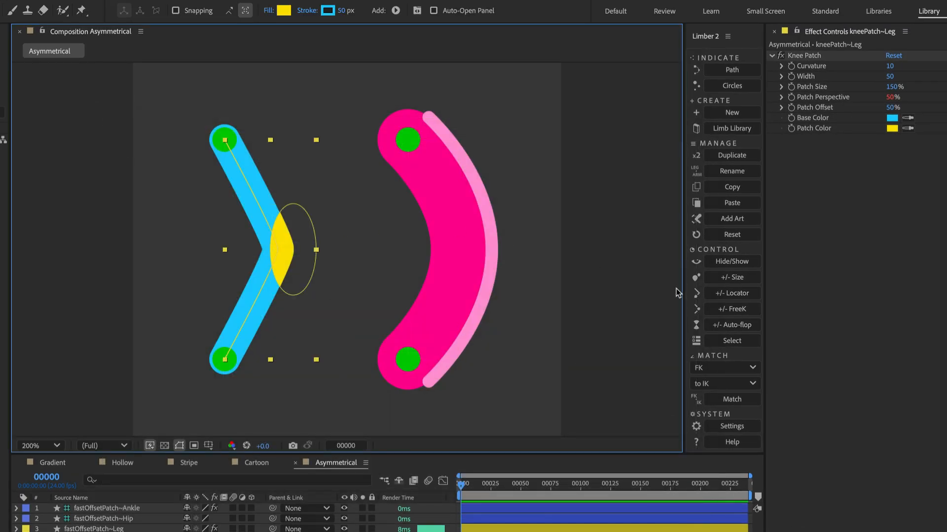
left_click(731, 308)
mouse_move(274, 250)
left_mouse_down()
mouse_move(171, 250)
mouse_move(289, 248)
left_mouse_up()
- Add a FreeK controller to the Fast Offset Path leg and pull its knee outward
left_click(459, 259)
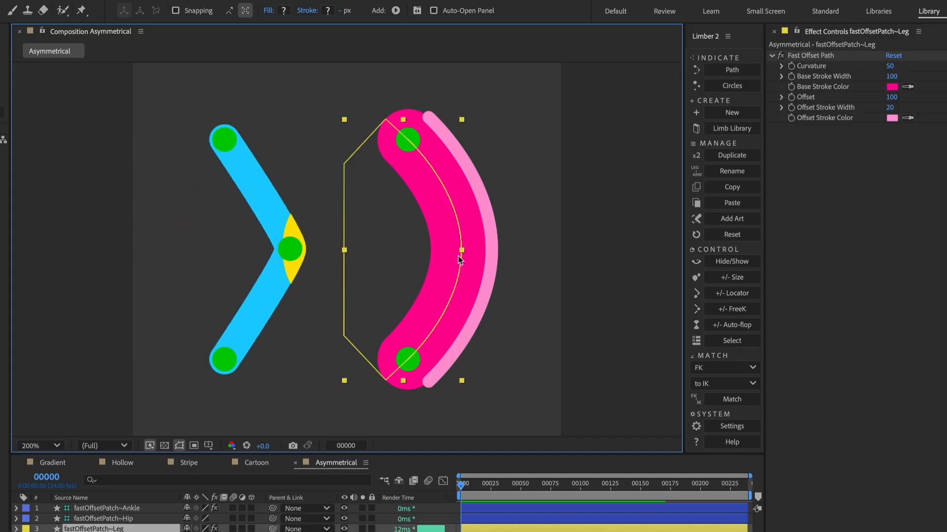
left_click(742, 308)
left_click_drag(463, 251, 491, 255)
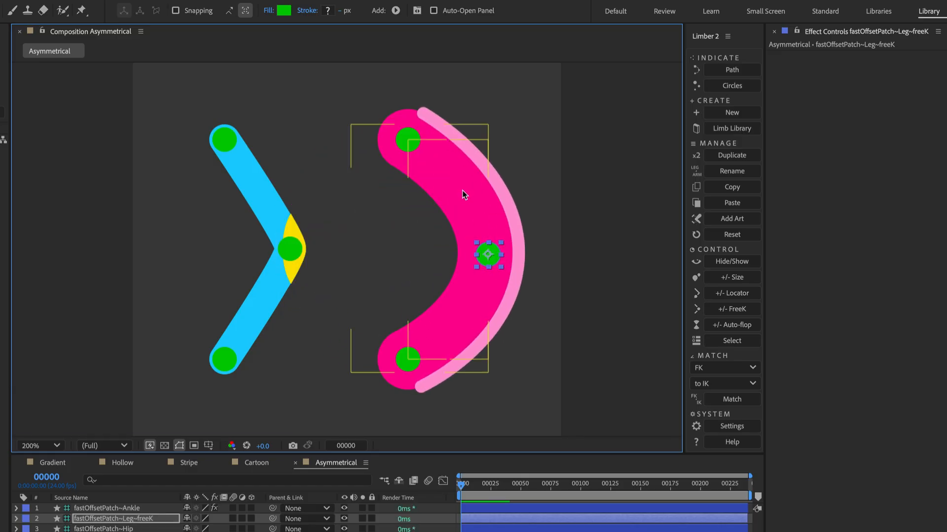
- Reduce the Fast Offset Path leg's Offset and reposition its FreeK knee controller
left_click(463, 194)
left_click_drag(895, 101, 800, 101)
left_click(493, 255)
mouse_move(495, 255)
left_mouse_down()
mouse_move(271, 245)
mouse_move(401, 258)
mouse_move(488, 252)
left_mouse_up()
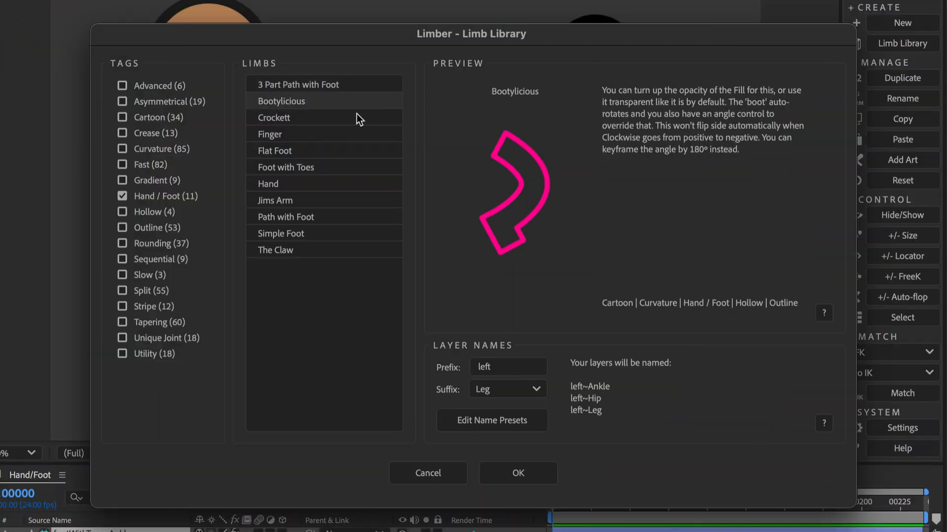
- Preview the Hand / Foot limbs in the Limb Library one after another, from Crockett through The Claw
left_click(356, 117)
left_click(357, 132)
left_click(359, 150)
left_click(358, 166)
left_click(359, 184)
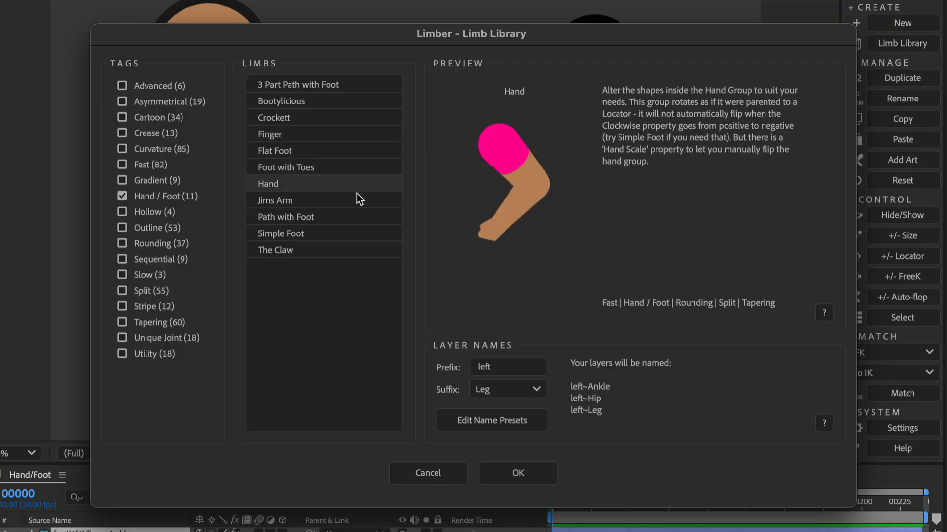
left_click(357, 196)
left_click(355, 217)
left_click(352, 233)
left_click(350, 250)
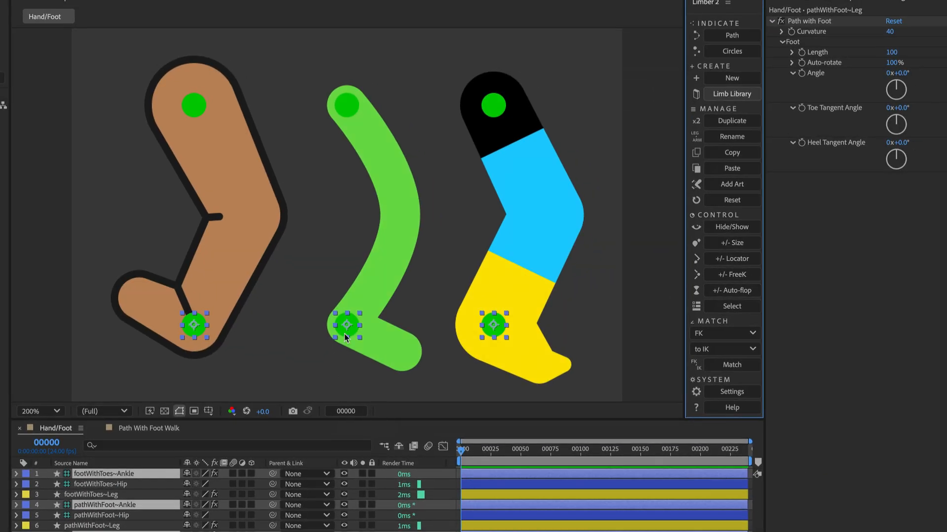
- Raise the three ankle controllers and set the Path with Foot leg's Angle to 15°, Toe Tangent Angle to 64° and Heel Tangent Angle to -66°
mouse_move(342, 325)
left_mouse_down()
mouse_move(315, 284)
mouse_move(398, 304)
mouse_move(342, 232)
mouse_move(334, 313)
left_mouse_up()
left_click(392, 226)
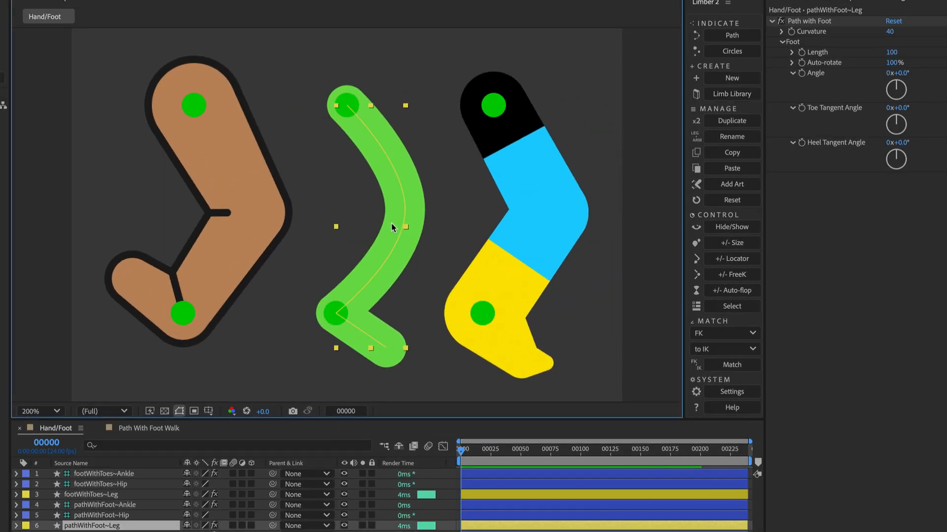
mouse_move(902, 74)
left_mouse_down()
mouse_move(889, 73)
mouse_move(913, 73)
left_mouse_up()
left_click_drag(902, 108, 914, 108)
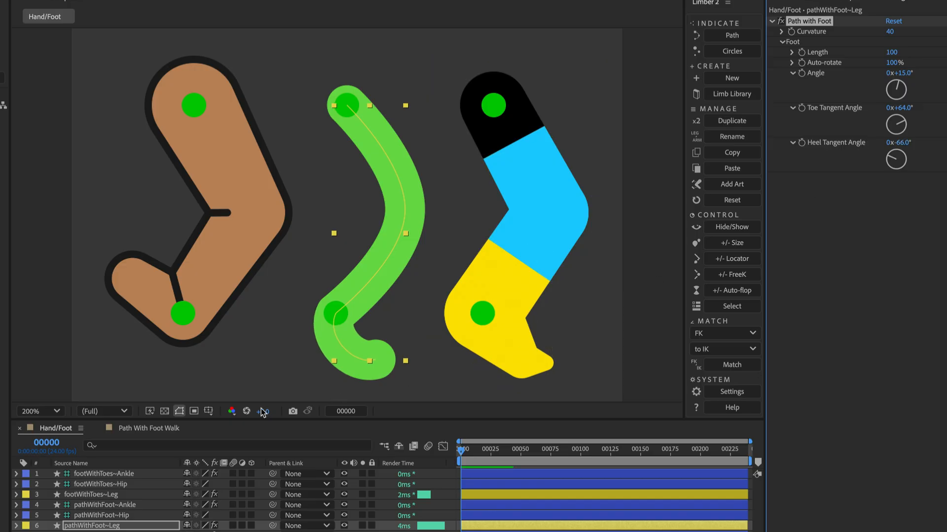
- Open the Path With Foot Walk composition and scrub through its walk animation
left_click(171, 428)
left_click_drag(461, 446, 649, 429)
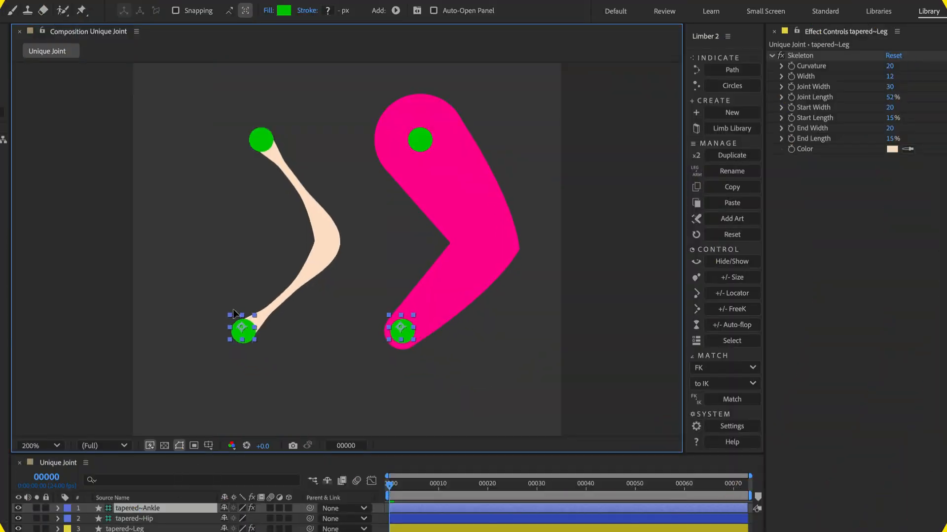
- Bend both Unique Joint limbs with their ankle controllers and adjust the shape properties of the Skeleton and the pink leg
left_click_drag(243, 332, 219, 255)
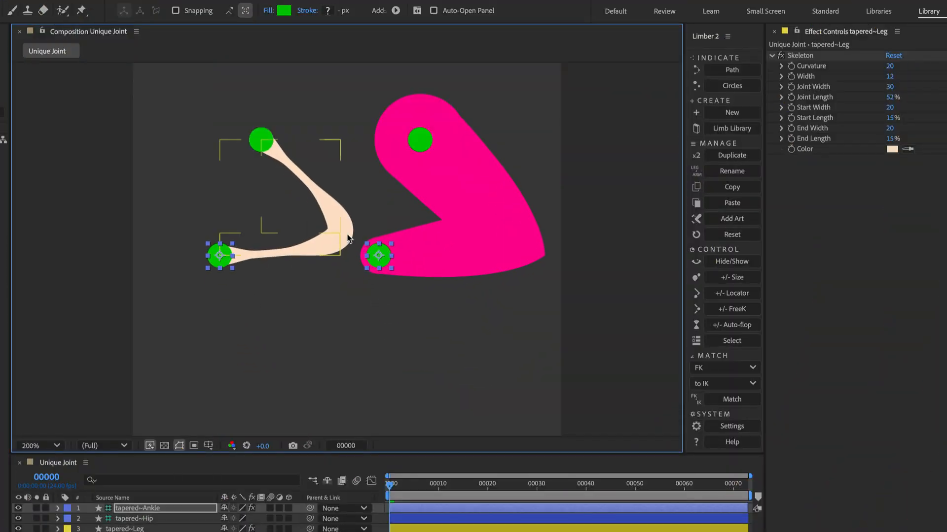
left_click(341, 228)
mouse_move(891, 70)
left_mouse_down()
mouse_move(917, 66)
mouse_move(908, 65)
left_mouse_up()
left_click(515, 226)
left_click_drag(888, 108, 875, 113)
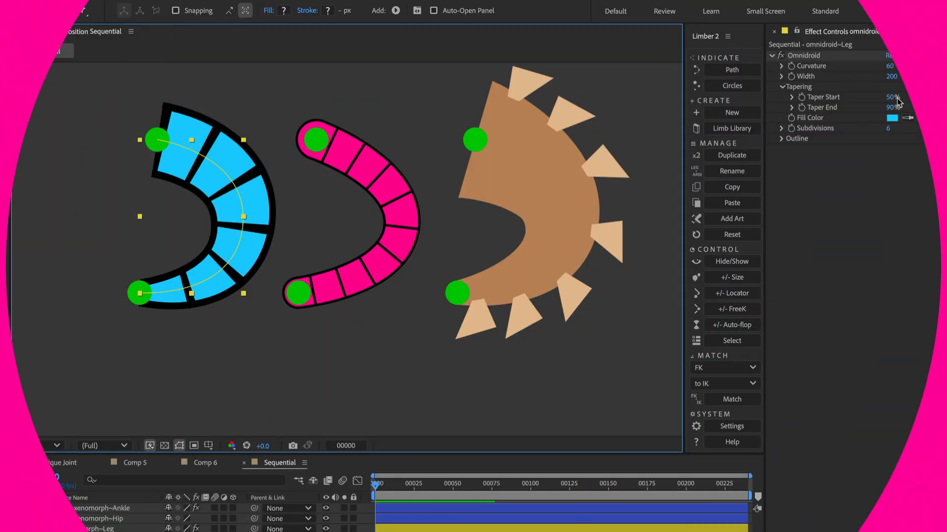
- Adjust the Omnidroid leg's tapering and raise its Subdivisions, and set the Worm leg's Width to 109 and Taper to 75%
left_click_drag(890, 107, 862, 103)
left_click_drag(889, 131, 911, 130)
left_click(401, 221)
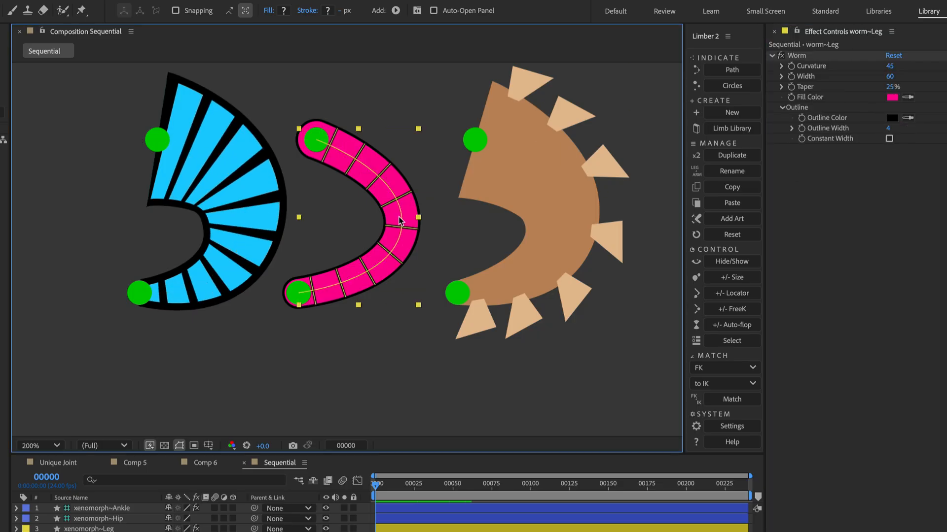
left_click_drag(889, 81, 914, 87)
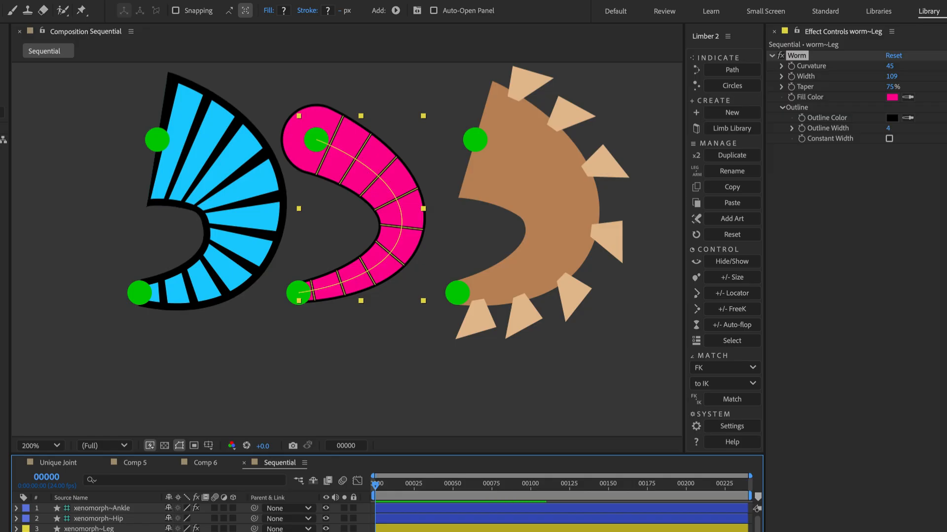
- Delete all the spike shapes in the Xenomorph leg's Shapes group except Shape 01
left_click(540, 191)
left_click(17, 529)
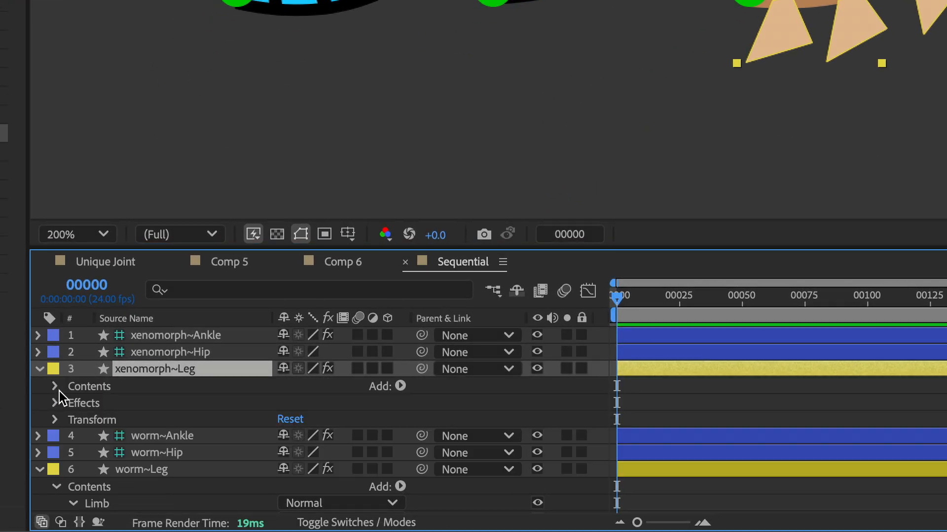
left_click(56, 388)
left_click(68, 402)
left_click(83, 420)
left_click(150, 389)
left_click(151, 472, "shift")
key("Delete")
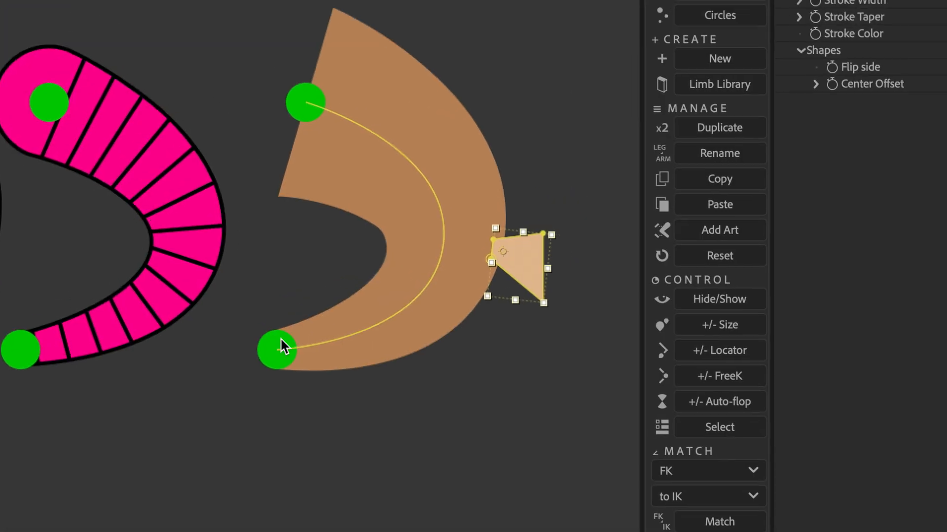
- Reshape the Xenomorph leg's remaining shape into a long narrow spike and fill it with black
left_click_drag(530, 245, 559, 265)
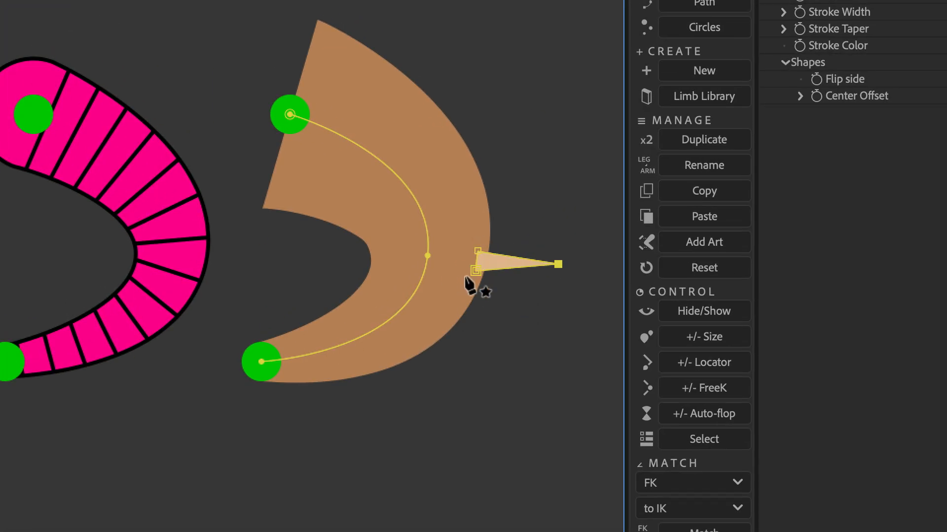
left_click_drag(475, 276, 475, 279)
left_click(163, 38)
left_click_drag(283, 387, 250, 417)
left_click(670, 173)
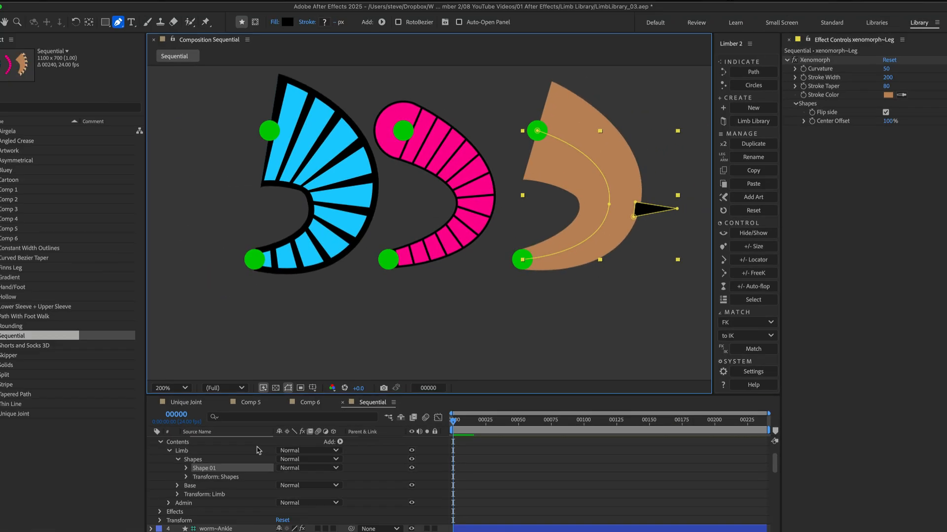
- Duplicate the black spike eight times to make nine spikes, Shape 01 to Shape 09, along the Xenomorph leg
key("super+d")
key("super+d")
key("super+d")
key("super+d")
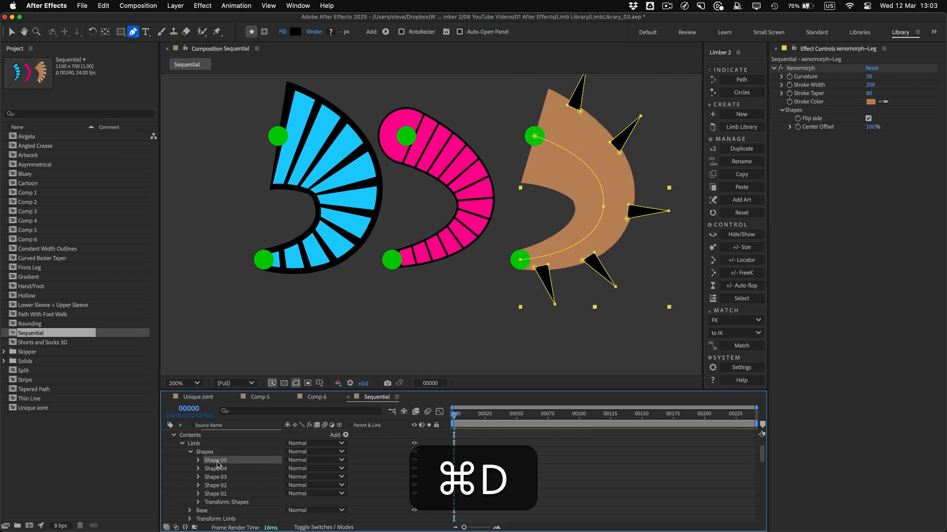
key("super+d")
key("super+d")
key("super+d")
key("super+d")
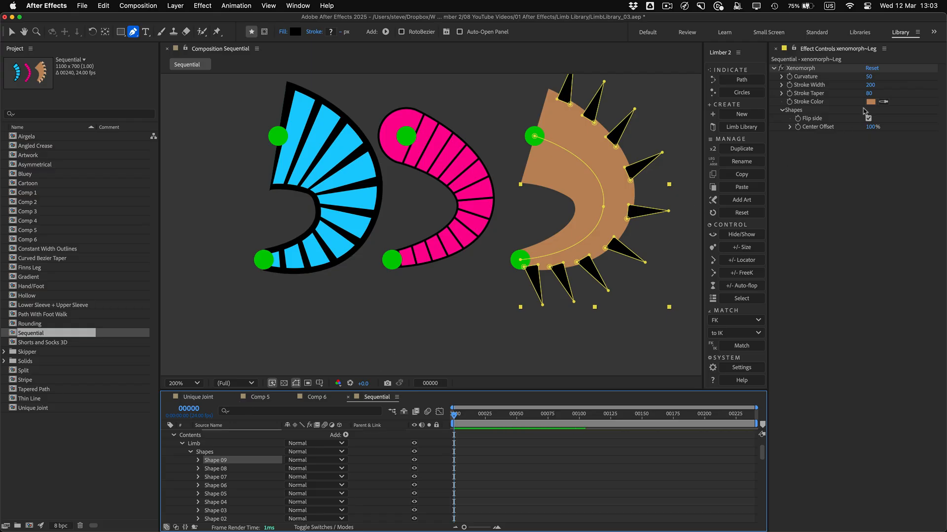
- Set the Xenomorph leg's Stroke Width to 116, Stroke Taper to 57 and Stroke Color to white
mouse_move(870, 85)
left_mouse_down()
mouse_move(836, 93)
mouse_move(882, 95)
mouse_move(853, 96)
left_mouse_up()
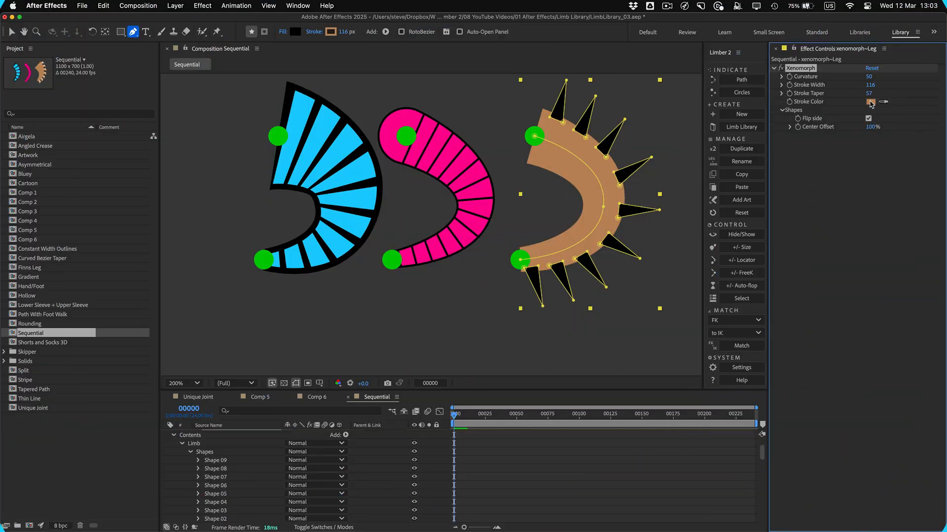
left_click(870, 102)
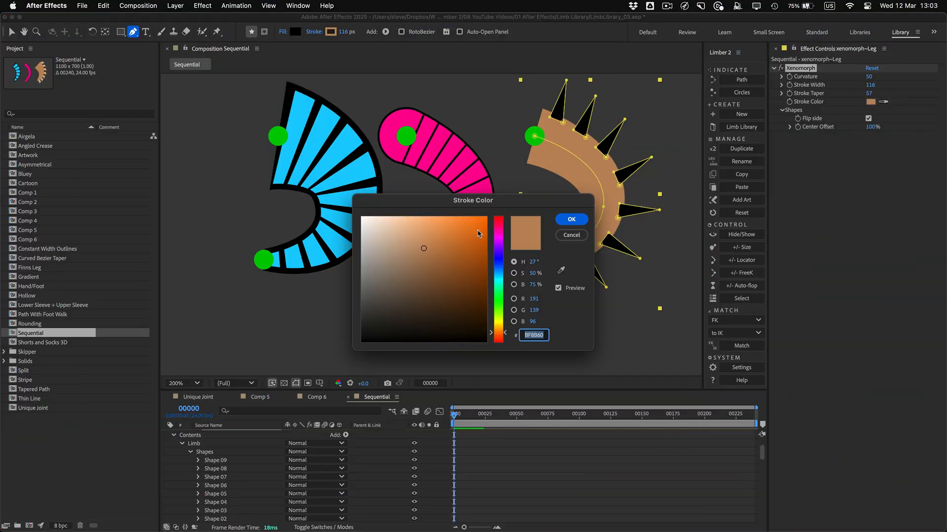
left_click(356, 226)
left_click(570, 219)
- Move the Xenomorph leg's ankle controller inward to change the limb's bend
key("v")
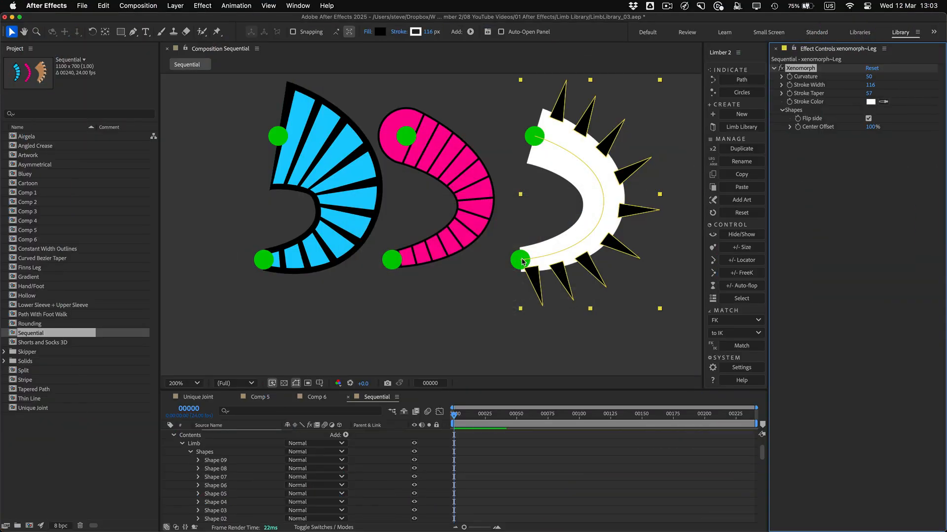
left_click_drag(518, 264, 554, 272)
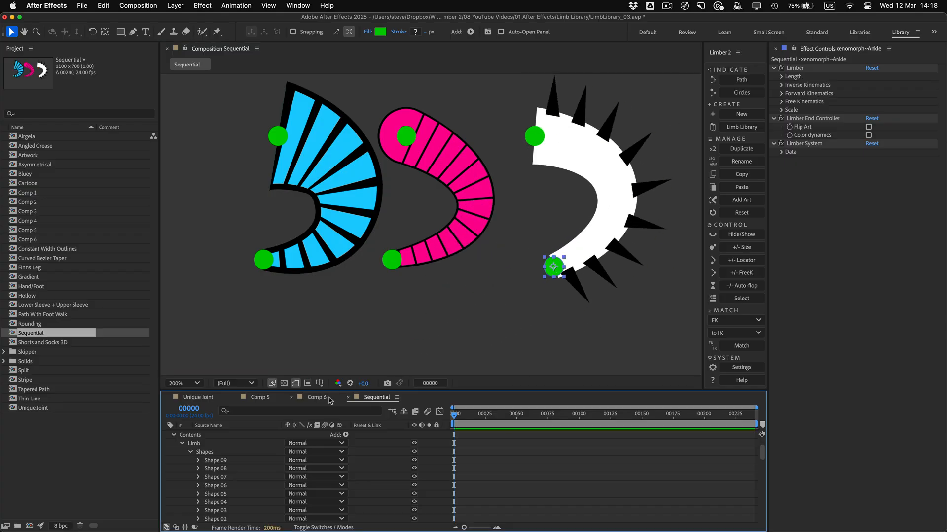
- In Comp 6, delete the inner points of the yellow limb's drawn outline and raise its ankle controller to bend it
left_click(329, 400)
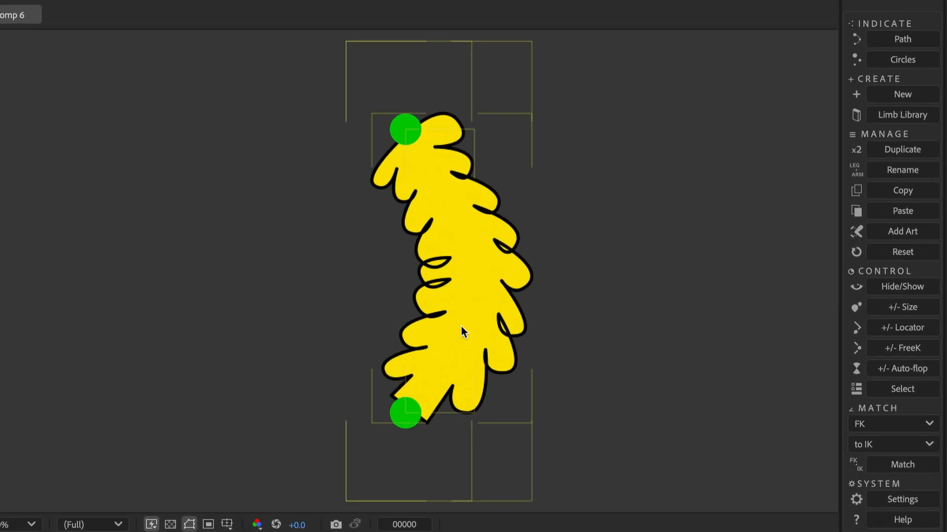
left_click(465, 260)
left_click(375, 77)
left_click_drag(368, 66, 446, 465)
key("Delete")
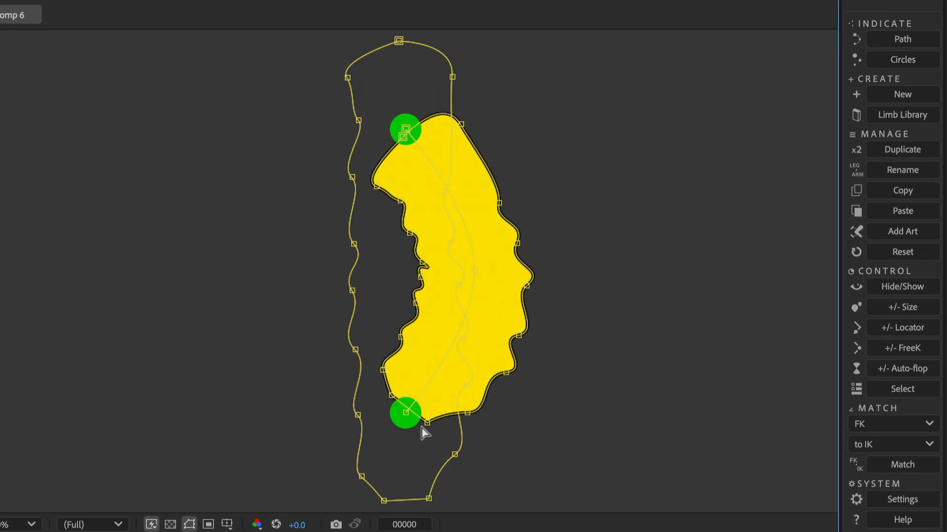
left_click(419, 428)
left_click_drag(405, 413, 383, 331)
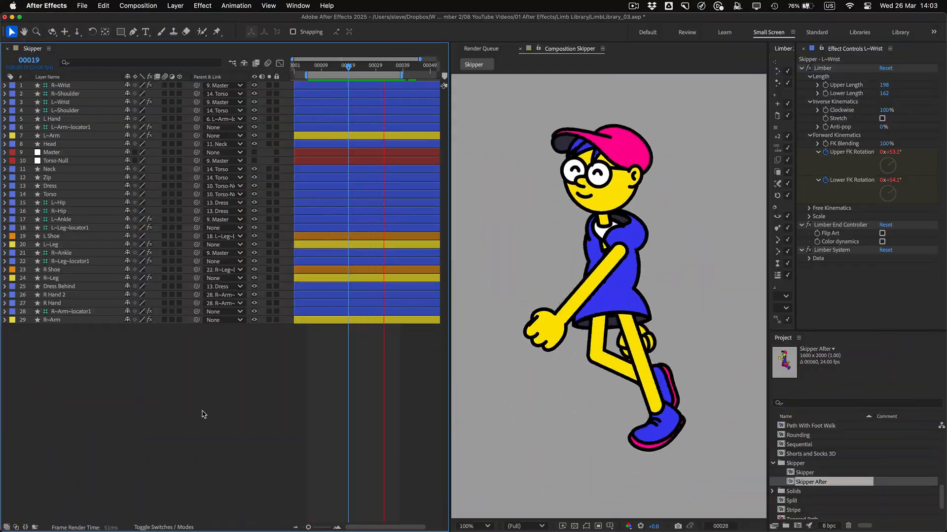
- Stop the Skipper playback and solo the L~Arm layer briefly to inspect the arm on its own
key("space")
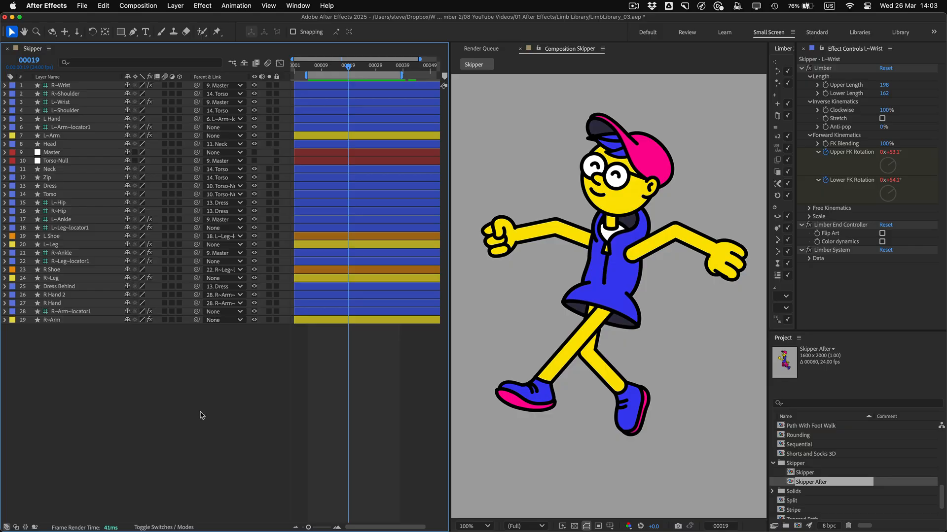
left_click(680, 234)
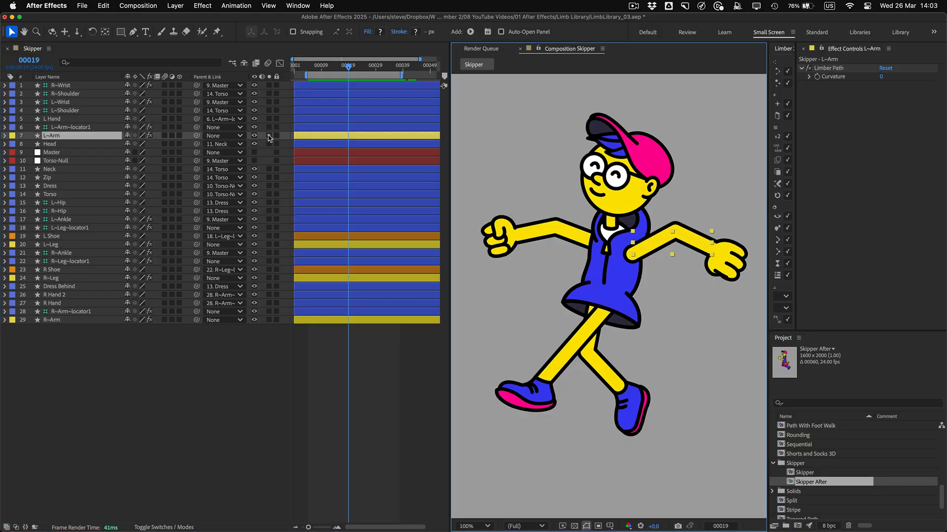
left_click(269, 135)
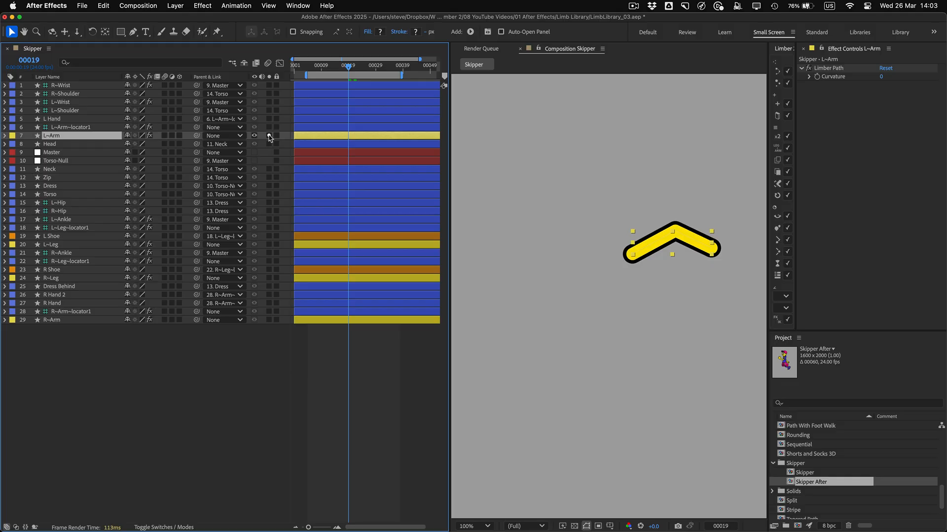
left_click(269, 136)
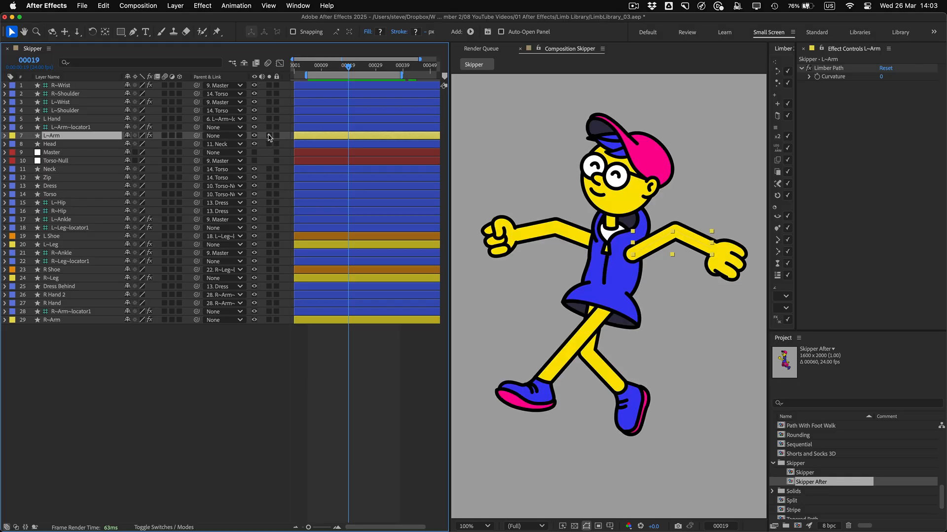
- Open the Limb Library and filter its limbs by the Outline and Rounding tags
left_click(788, 116)
left_click(788, 117)
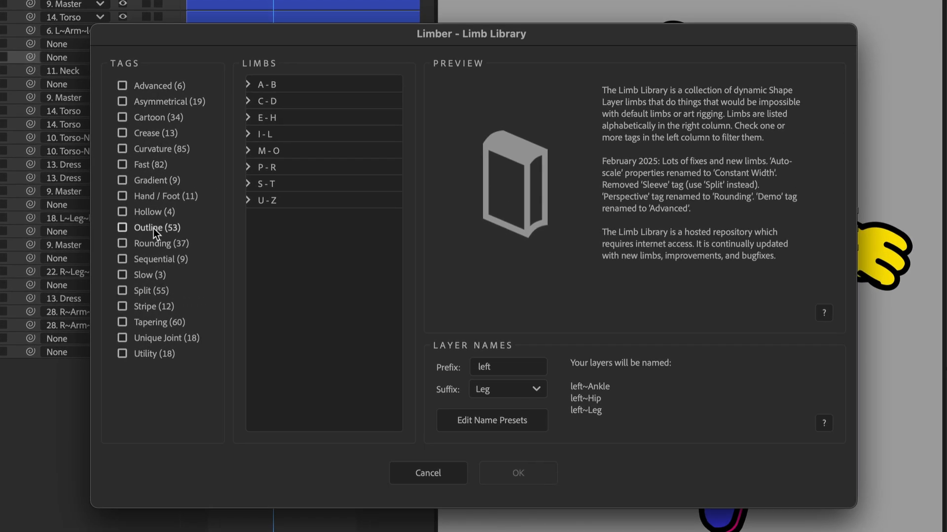
left_click(271, 242)
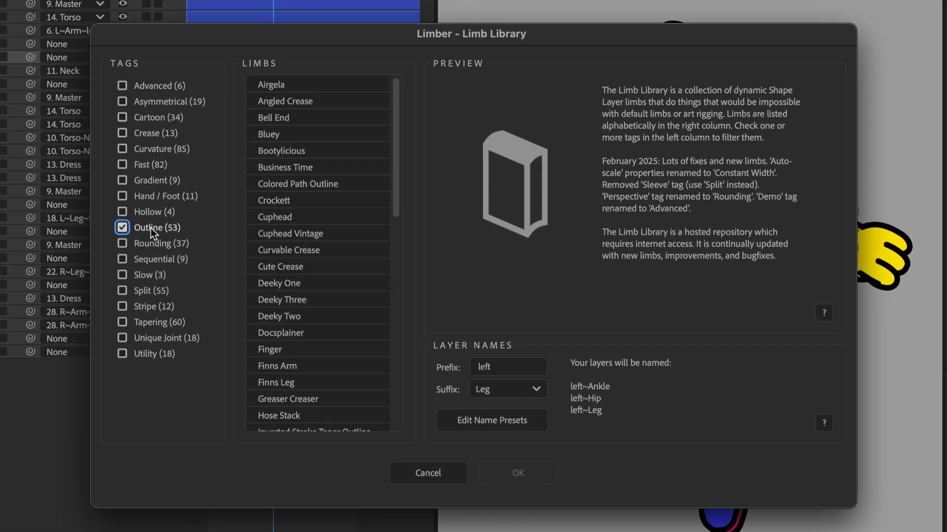
left_click(150, 244)
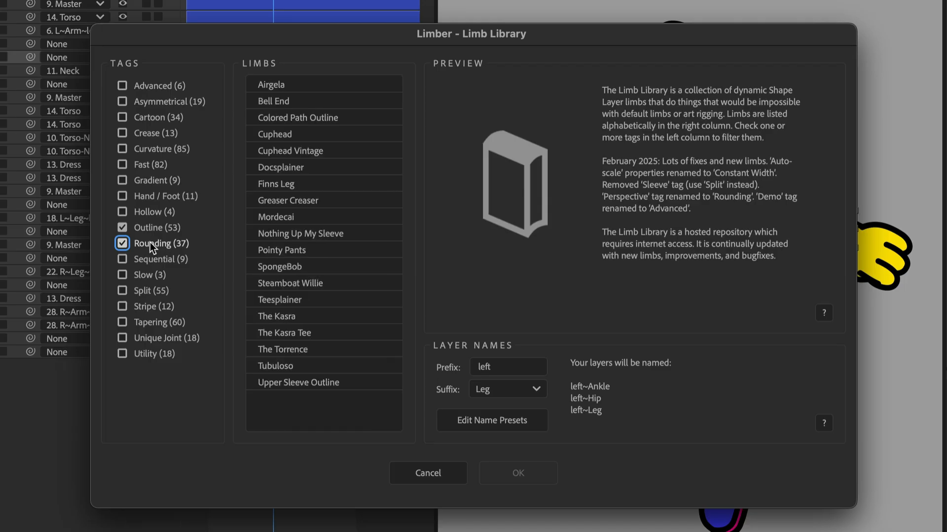
- Narrow the limb filter with the Crease tag as well and preview the Docsplainer, Greaser Creaser and Teesplainer limbs
left_click(149, 134)
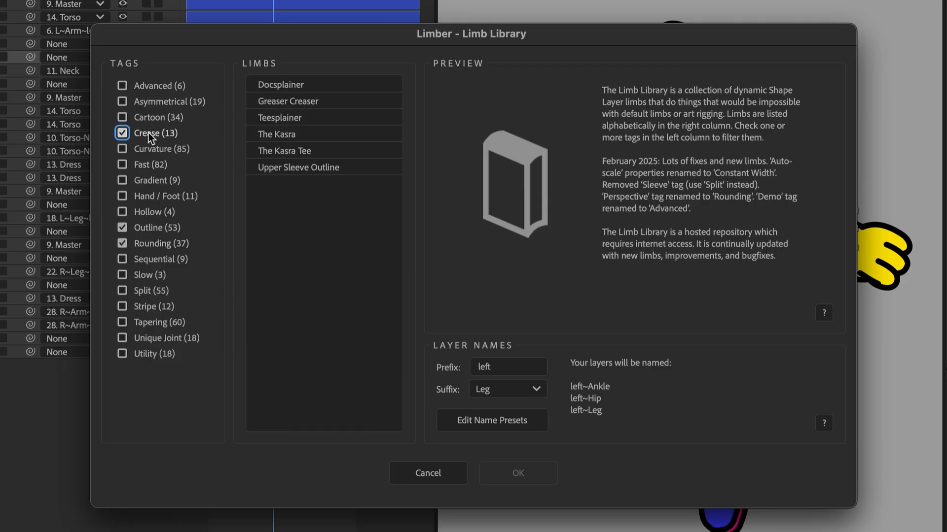
left_click(326, 84)
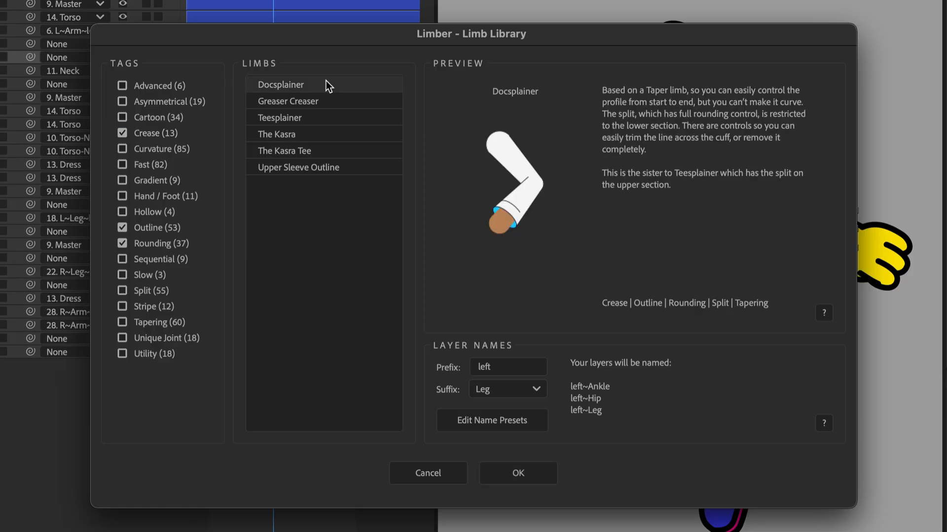
left_click(309, 101)
left_click(295, 118)
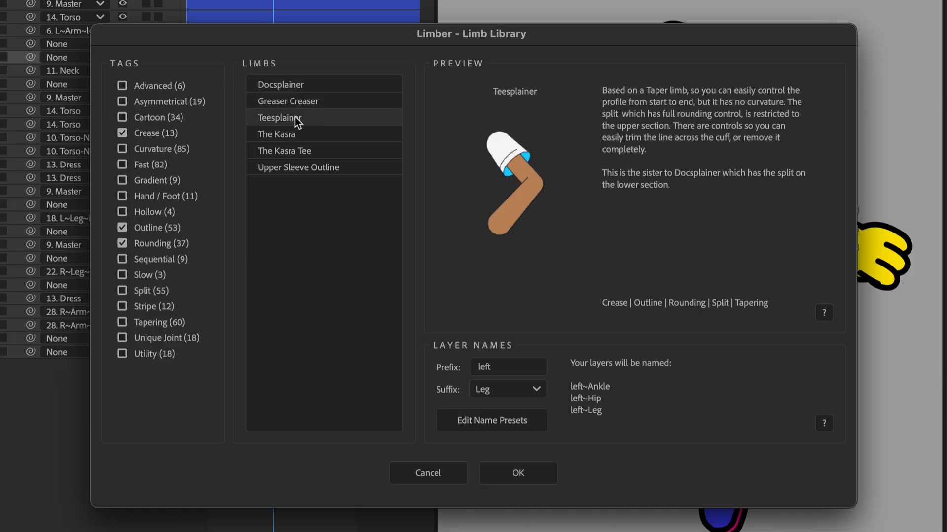
- Create the Teesplainer limb and place its ankle and hip controllers just below the character's outstretched L~Arm
left_click(504, 476)
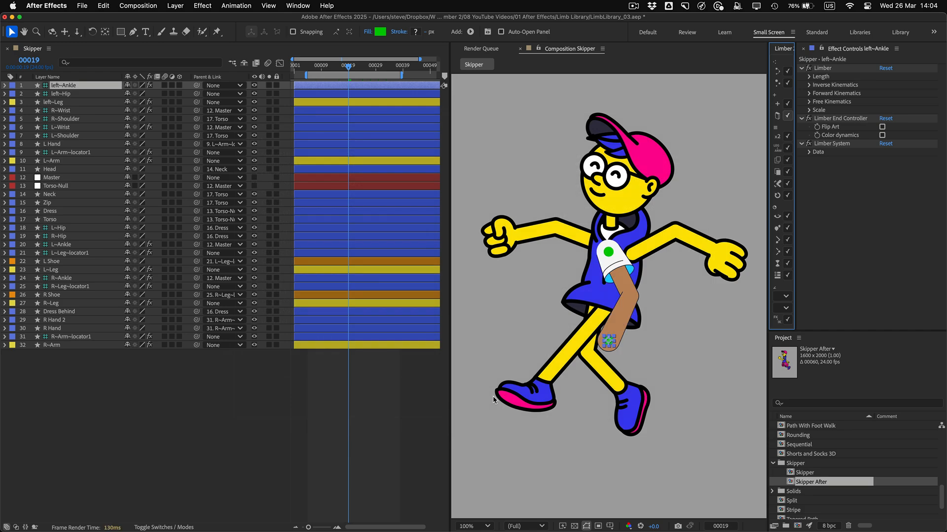
left_click_drag(609, 341, 715, 299)
left_click_drag(609, 254, 634, 272)
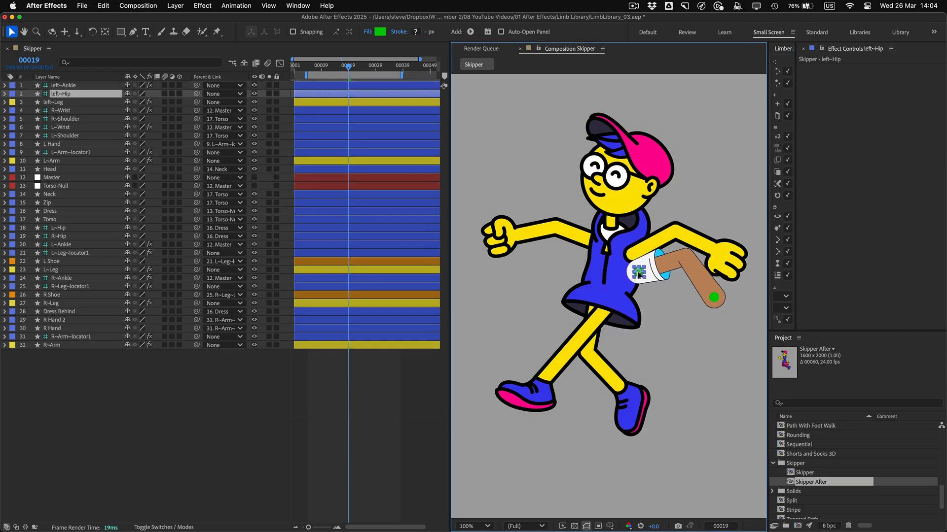
- Expand all of the left~Leg layer's Teesplainer settings and set its Outline Width to 14
left_click(671, 272)
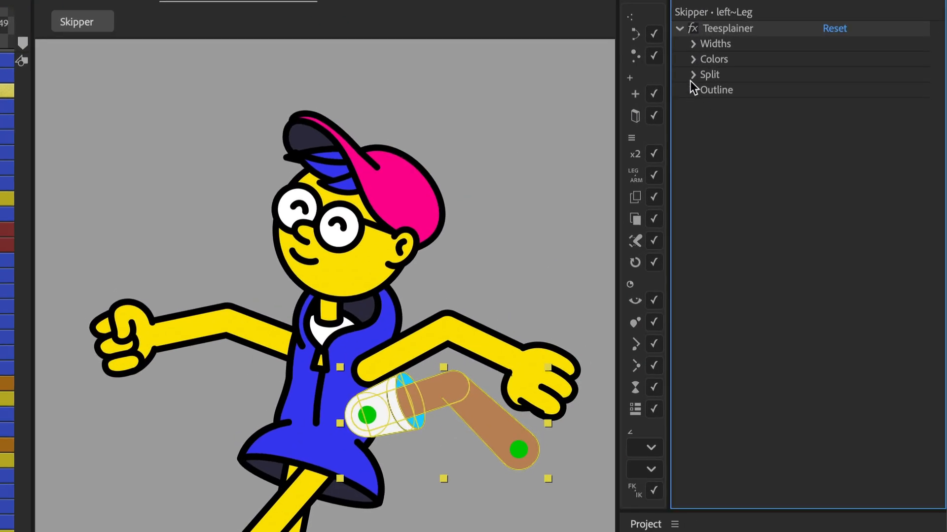
left_click(692, 89)
left_click(692, 74)
left_click(694, 59)
left_click(694, 44)
left_click_drag(826, 274, 925, 268)
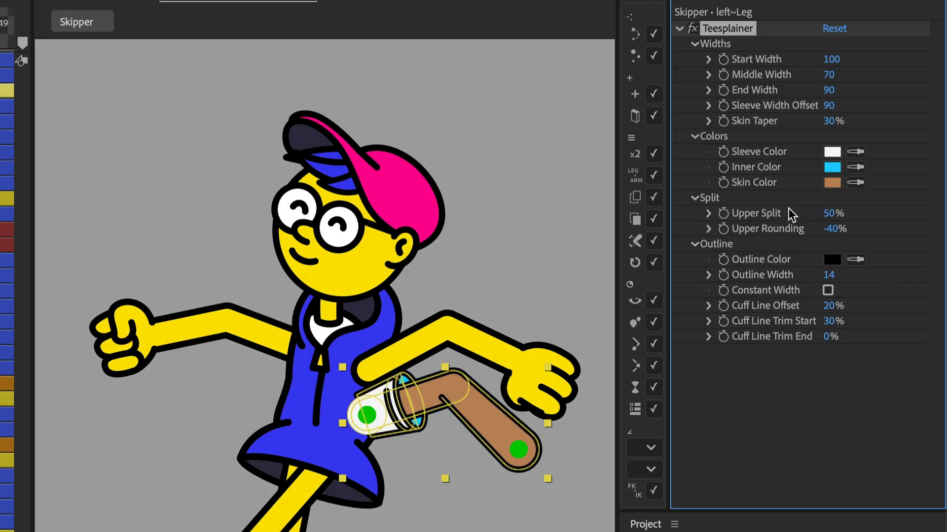
- Sample the limb's colors from the character: blue for the sleeve, yellow for the skin and pink for the inner color
left_click(339, 394)
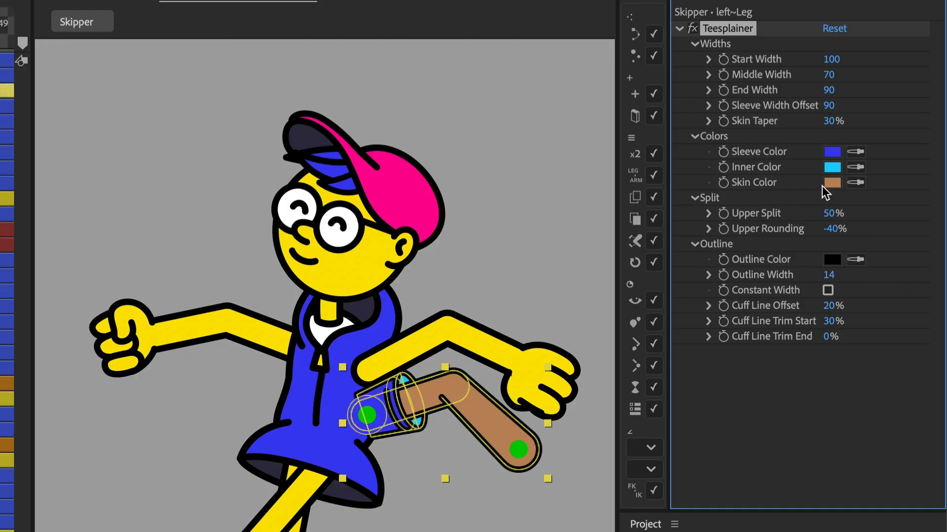
left_click(491, 346)
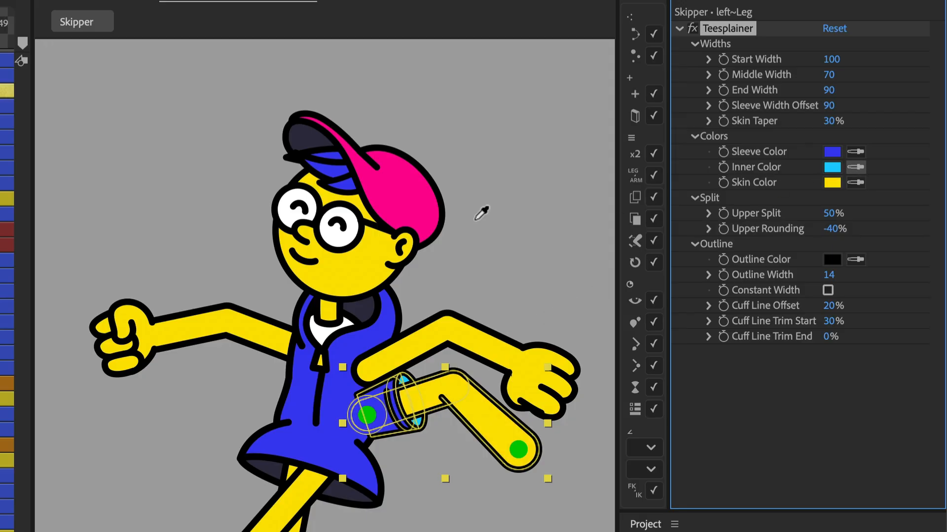
- Set the limb's Start Width to 116, Middle Width 59, End Width 67, Skin Taper 49%, Cuff Line Offset 42% and Cuff Line Trim Start 50%
left_click_drag(830, 93, 842, 60)
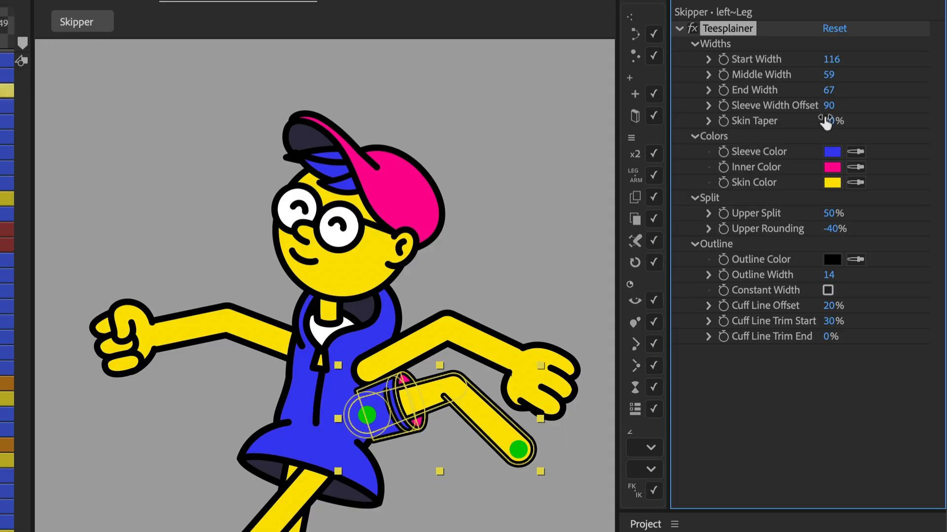
left_click_drag(831, 121, 842, 119)
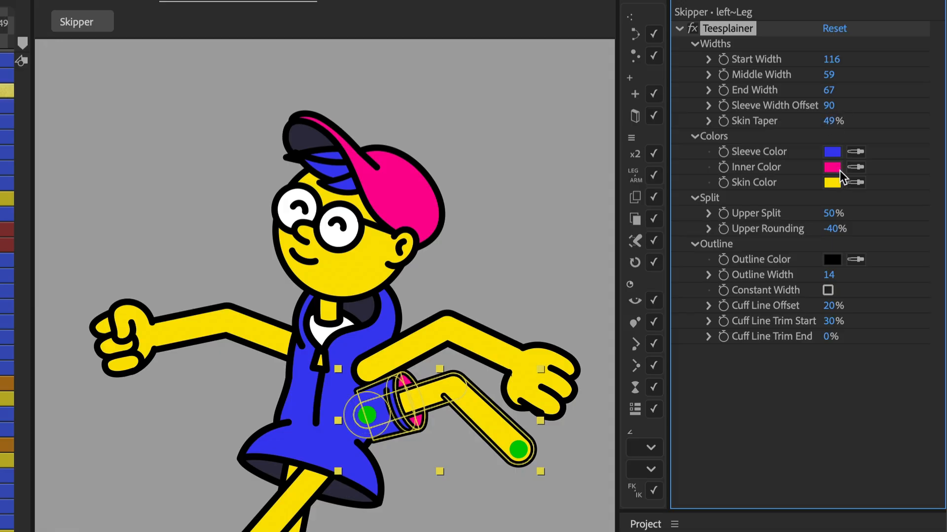
left_click_drag(832, 305, 848, 318)
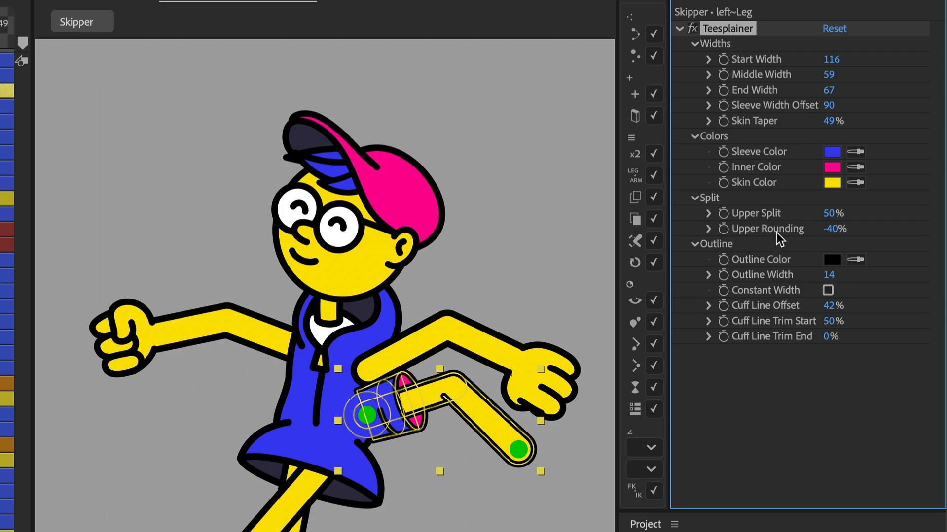
- Copy the customized limb from left~Leg and paste it onto the L~Arm layer
left_click(653, 197)
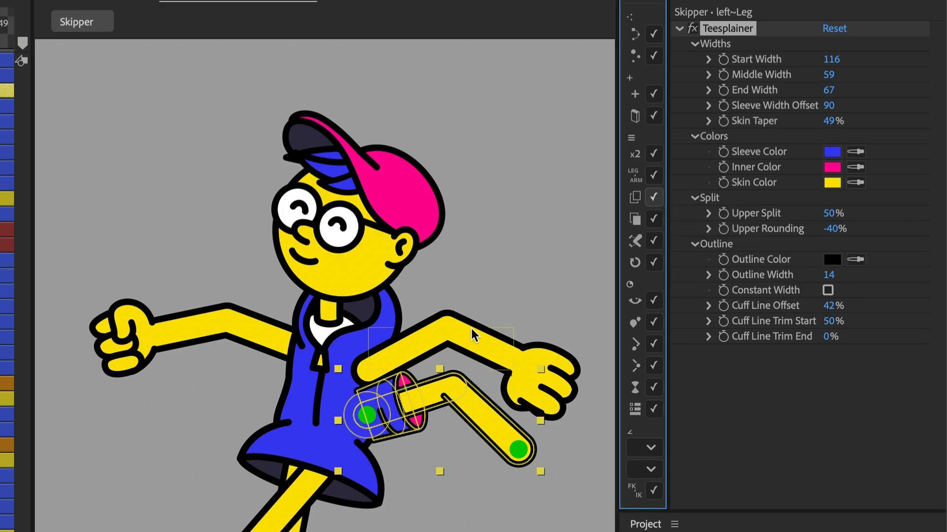
left_click(471, 331)
left_click(651, 218)
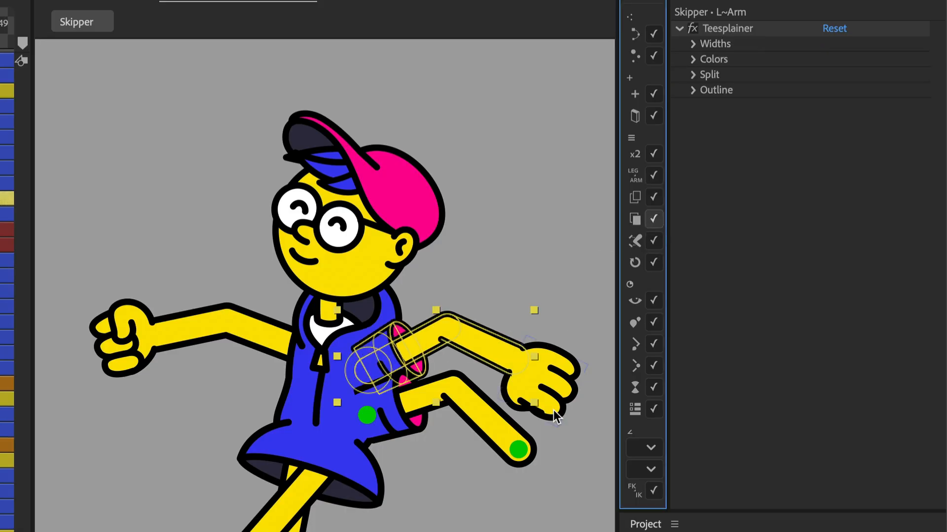
- Delete all layers belonging to the temporary left~Leg limb and play back the Skipper animation
left_click(519, 450)
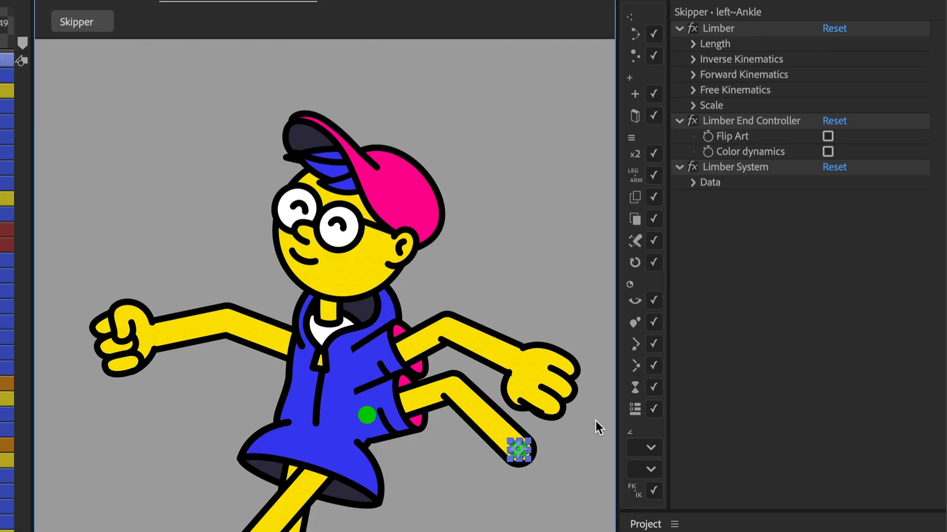
left_click(653, 409)
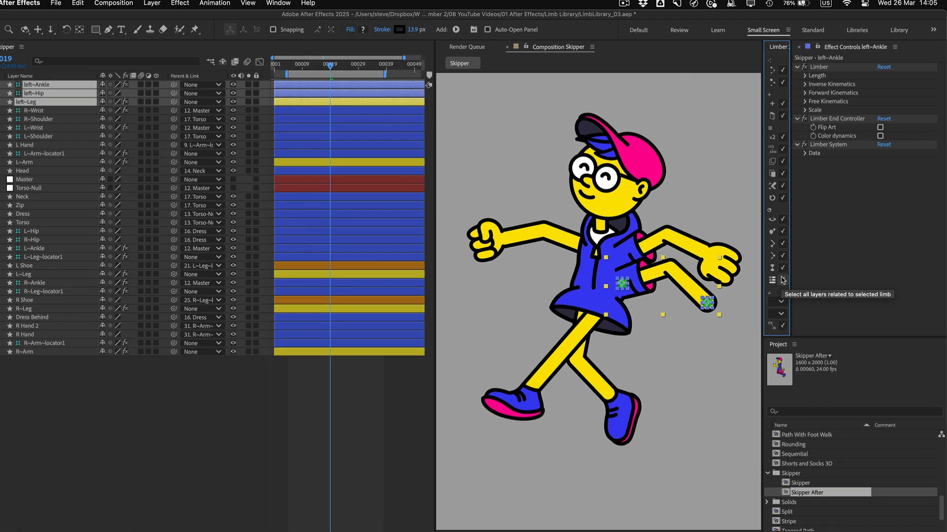
key("BackSpace")
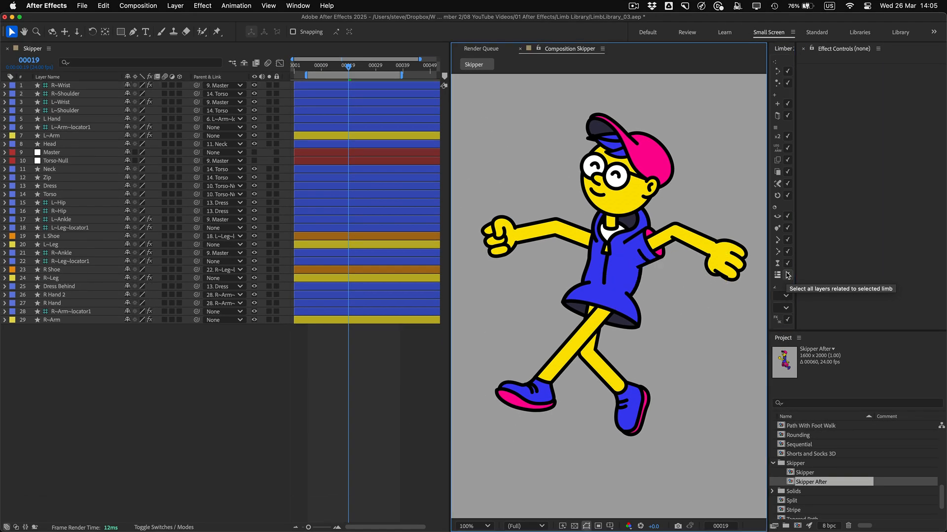
key("space")
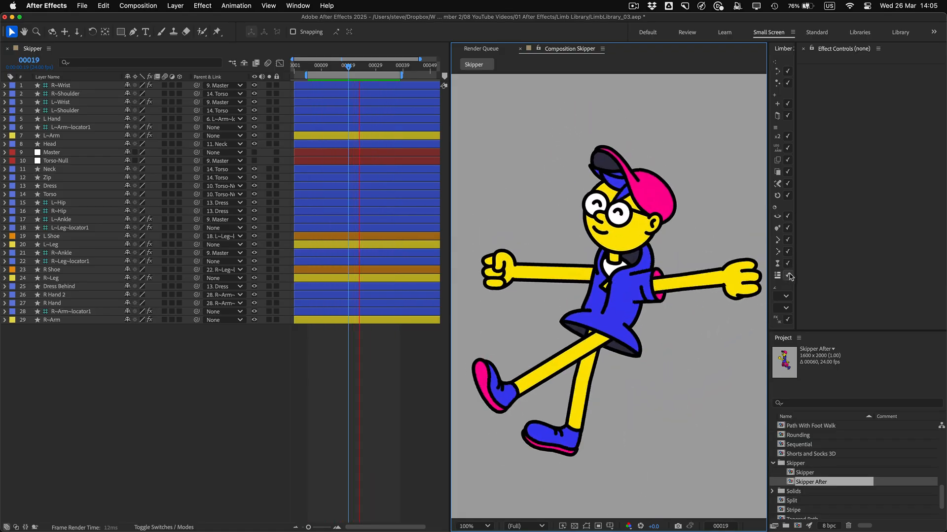
key("space")
- Add Upper Rounding keyframes to L~Arm at frames 4 and 38, with the layer's keyframes revealed in the timeline
left_click_drag(348, 69, 308, 69)
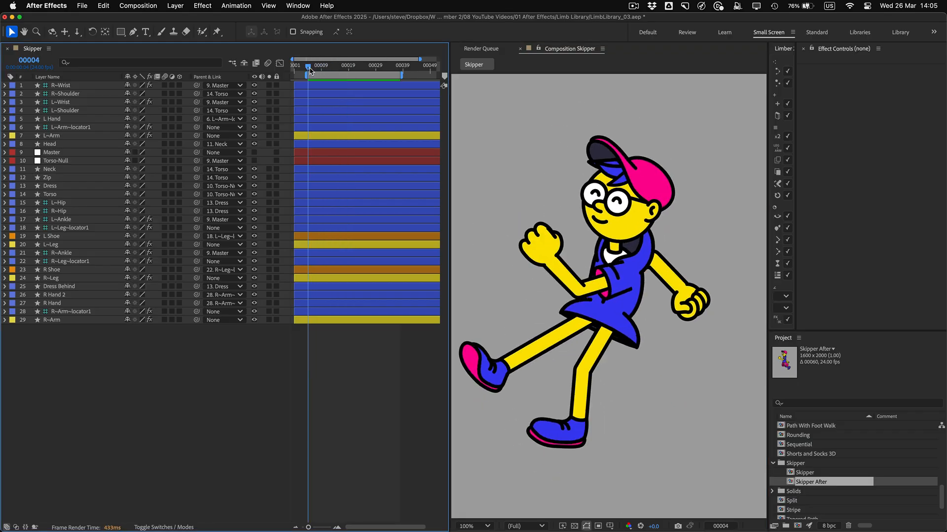
left_click(318, 136)
left_click(810, 94)
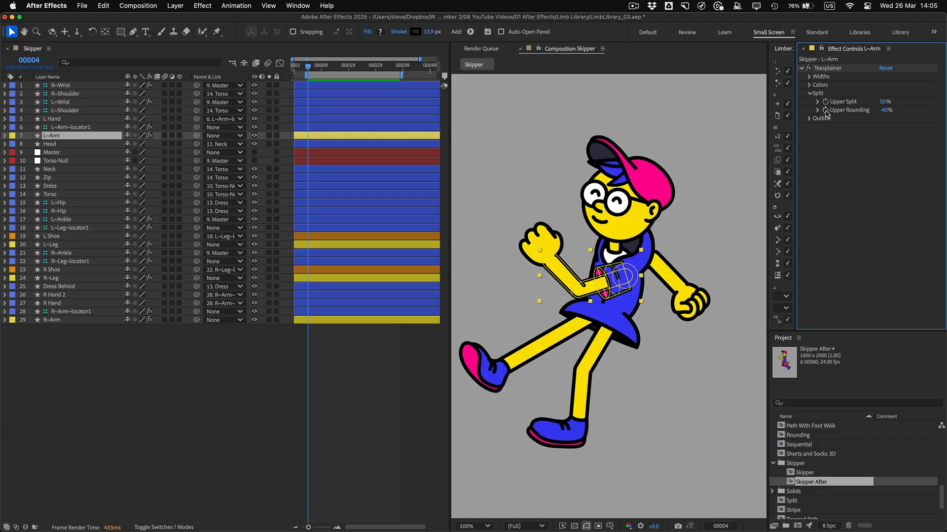
left_click(826, 111)
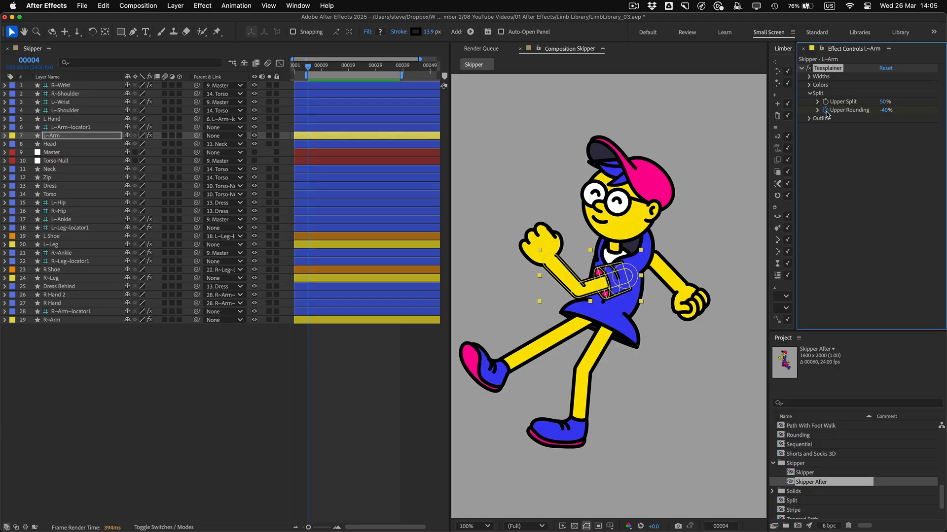
key("u")
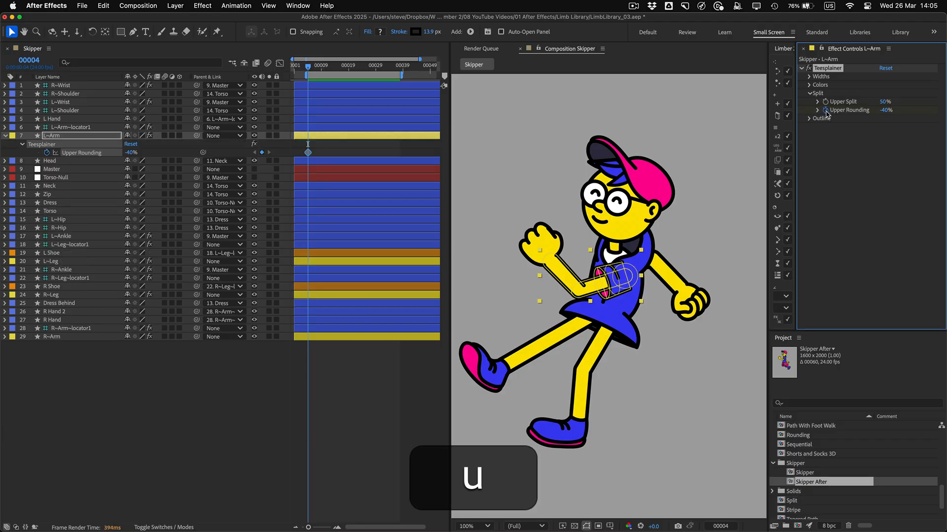
left_click(400, 69)
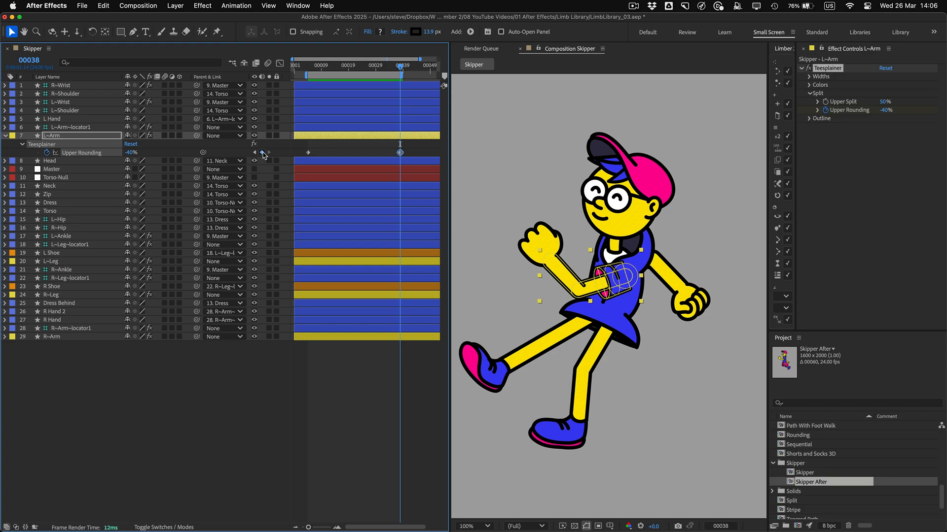
- At frame 21, set L~Arm's Upper Rounding to 56%
left_click_drag(395, 69, 354, 73)
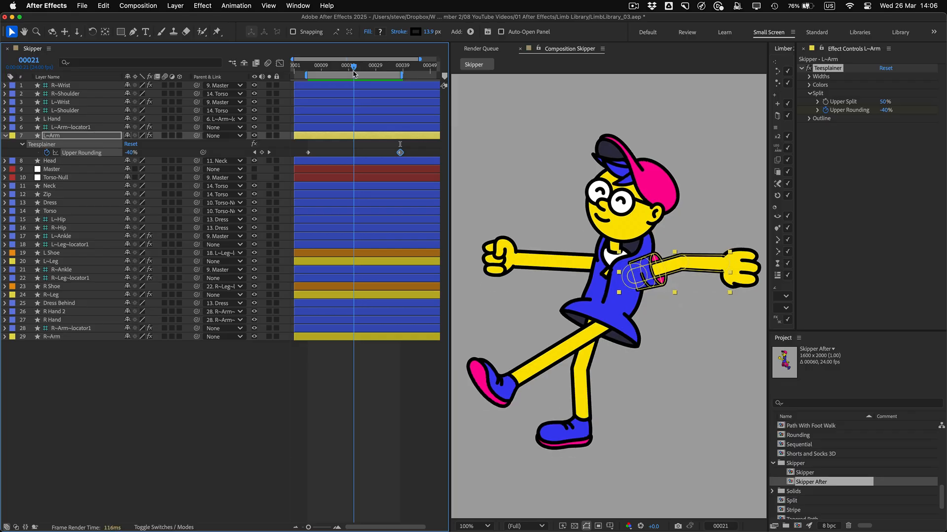
left_click_drag(129, 155, 171, 146)
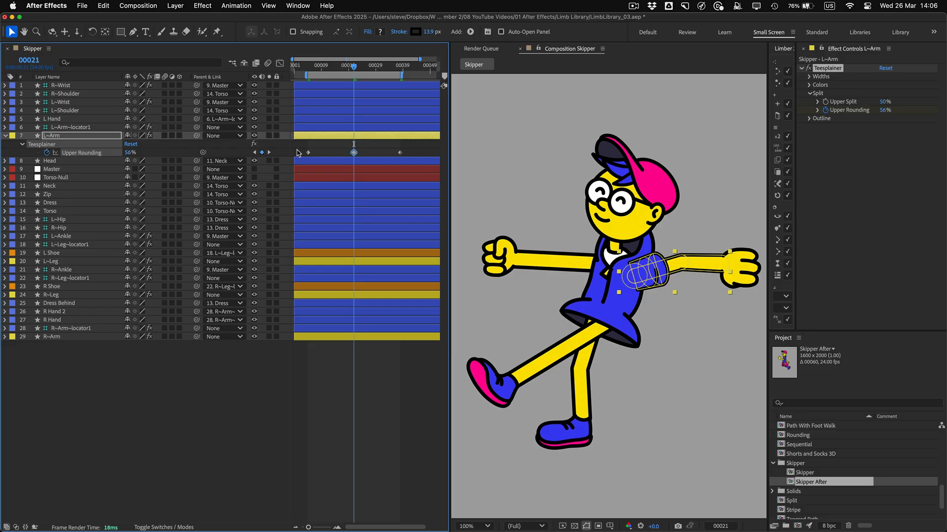
- Apply Easy Ease to all three Upper Rounding keyframes on L~Arm and play back the animation
left_click_drag(302, 153, 416, 156)
key("F9")
key("space")
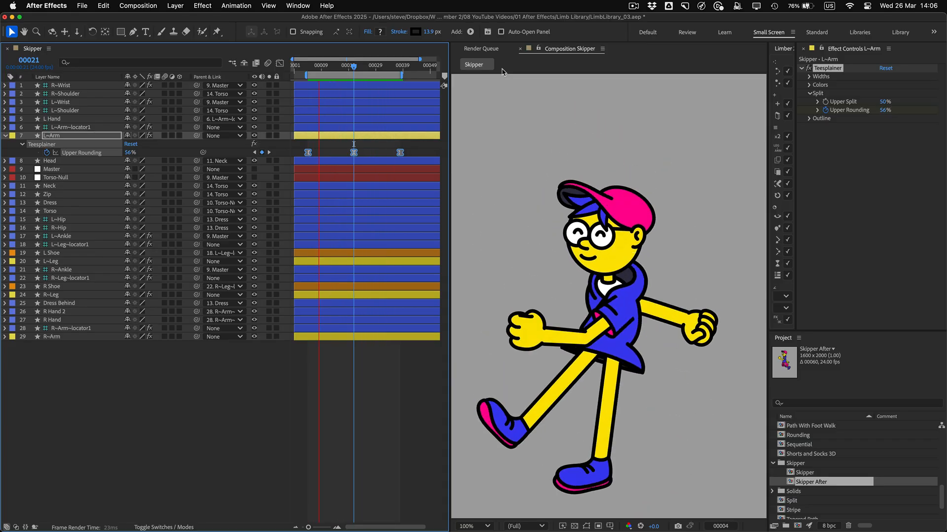
key("space")
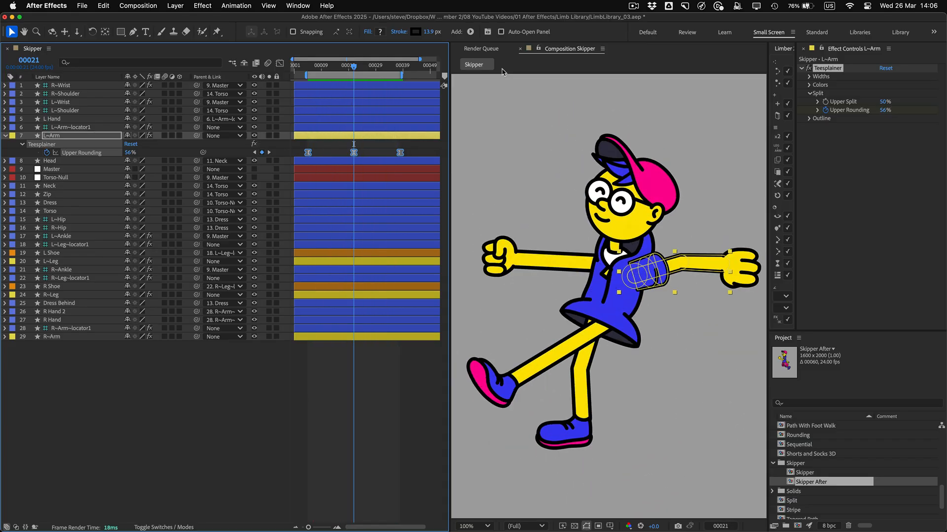
- Copy the Teesplainer limb from L~Arm and paste it onto the R~Arm layer
left_click(788, 161)
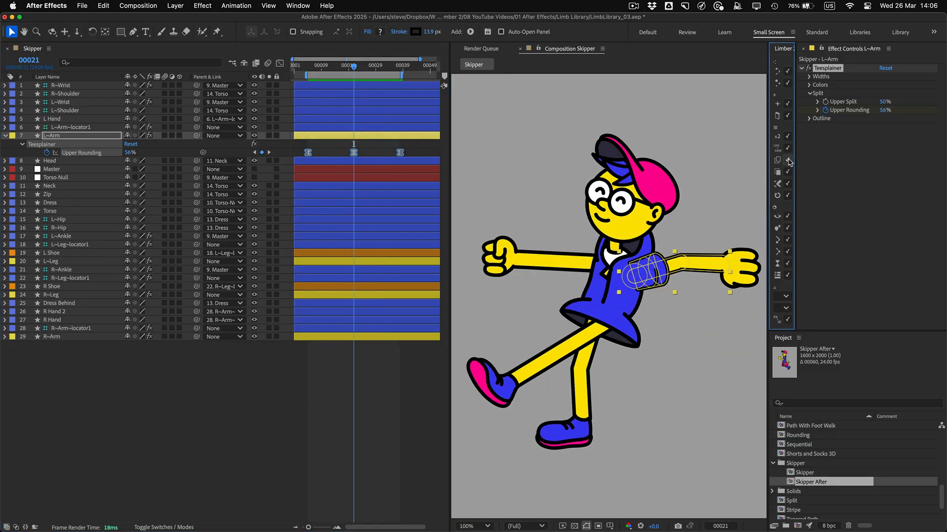
left_click(550, 265)
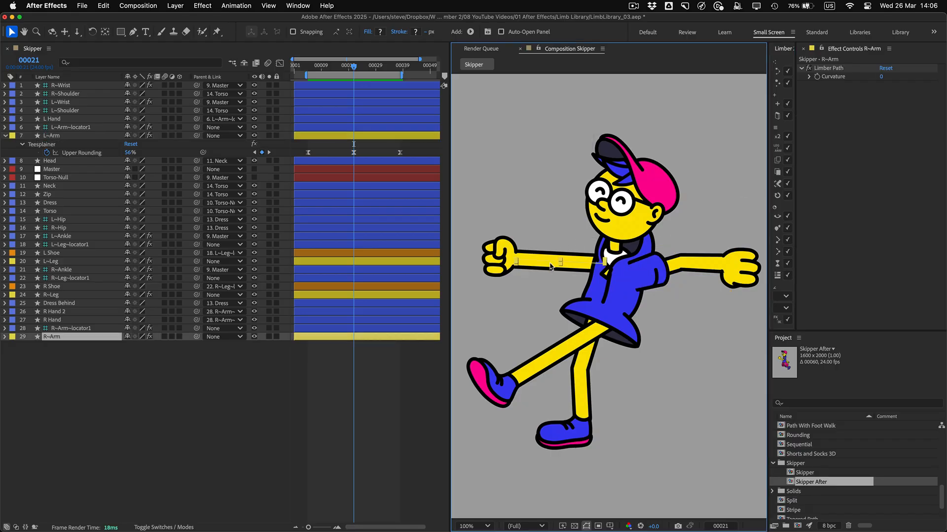
left_click(788, 173)
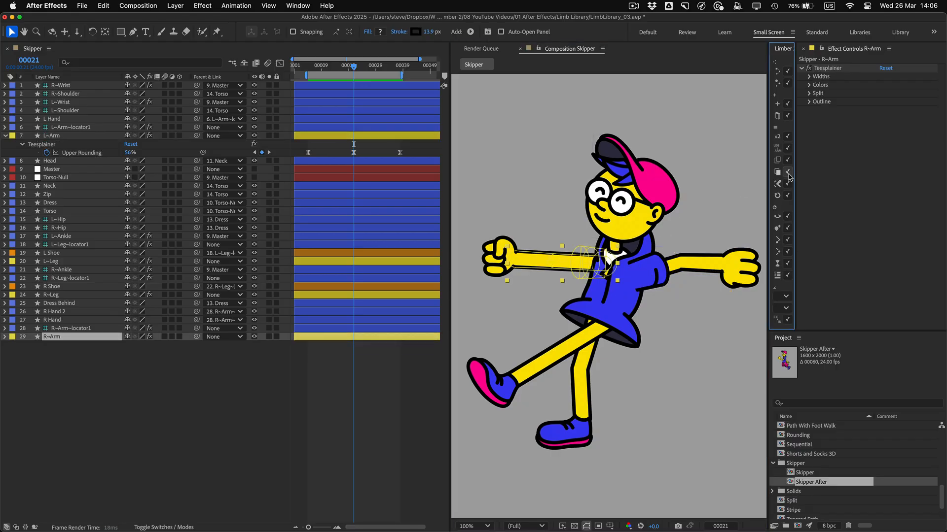
- Reveal R~Arm's Upper Rounding keyframes and shift them all earlier so the last one sits at frame 21
key("u")
mouse_move(354, 70)
left_mouse_down()
mouse_move(302, 69)
mouse_move(354, 82)
left_mouse_up()
left_click_drag(307, 350, 418, 377)
left_click_drag(356, 356, 317, 351)
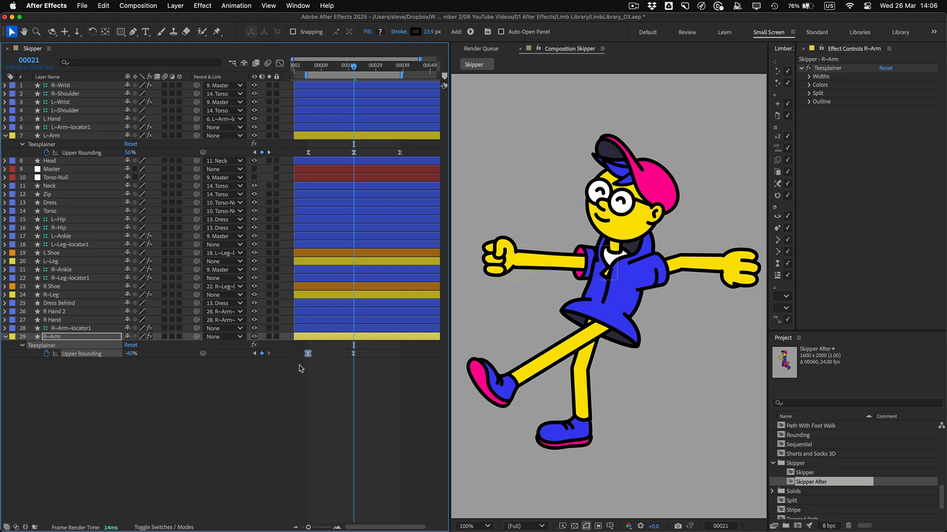
- Copy R~Arm's Upper Rounding keyframe from frame 4 to frame 38 and scrub through the animation to check the sleeves
left_click(308, 353)
key("super+c")
left_click(399, 68)
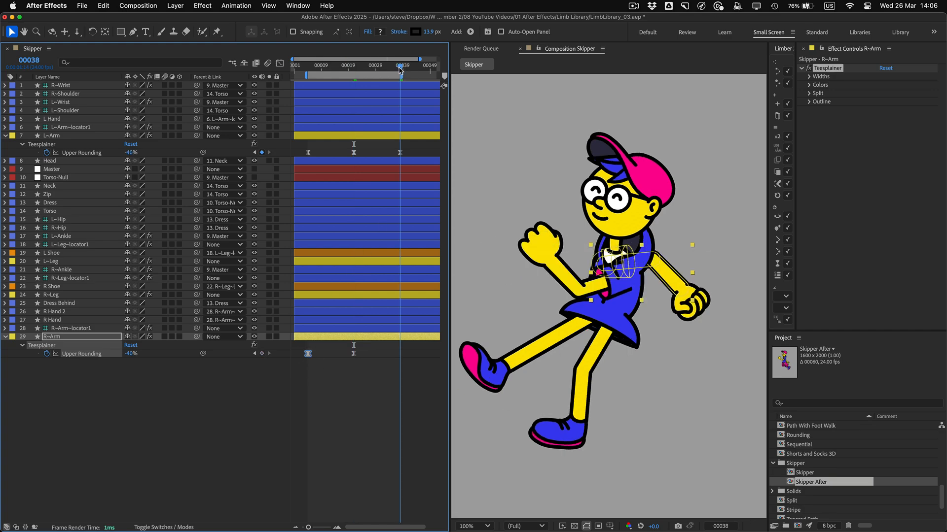
key("super+v")
left_click_drag(401, 68, 357, 67)
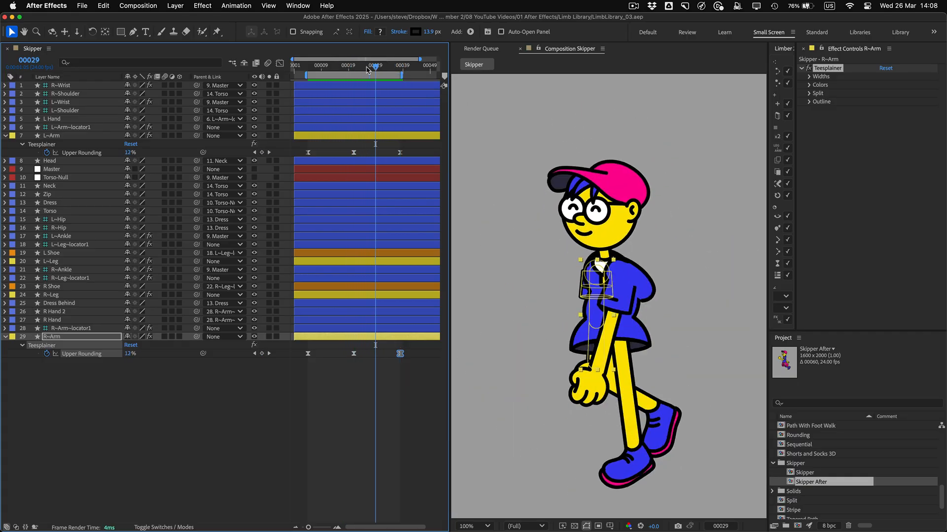
left_click_drag(376, 68, 305, 74)
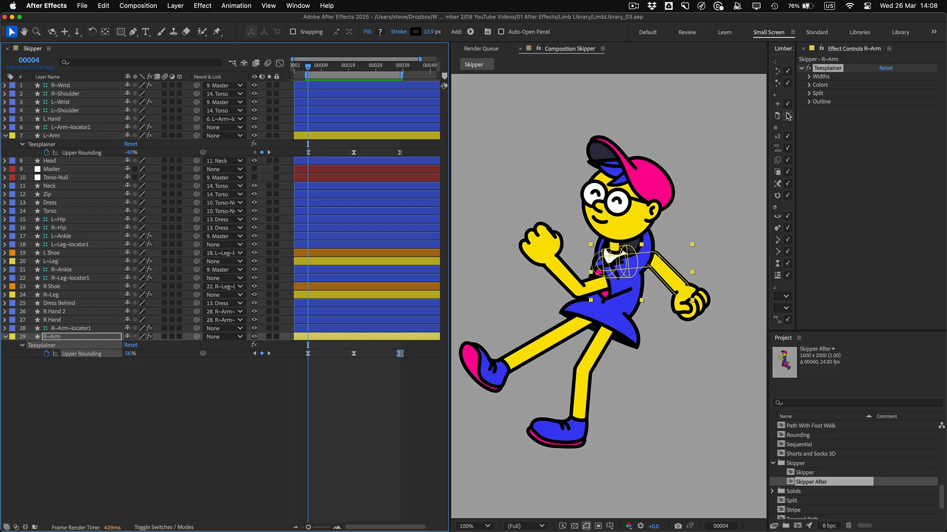
- Filter the Limb Library by the Outline and Rounding tags and add the Tubuloso limb to the Skipper composition
left_click(786, 115)
left_click(279, 242)
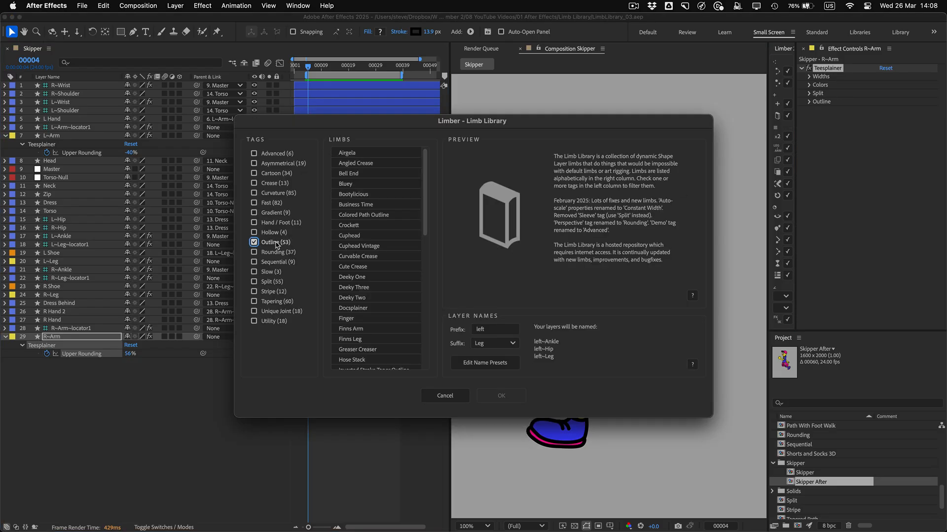
left_click(276, 252)
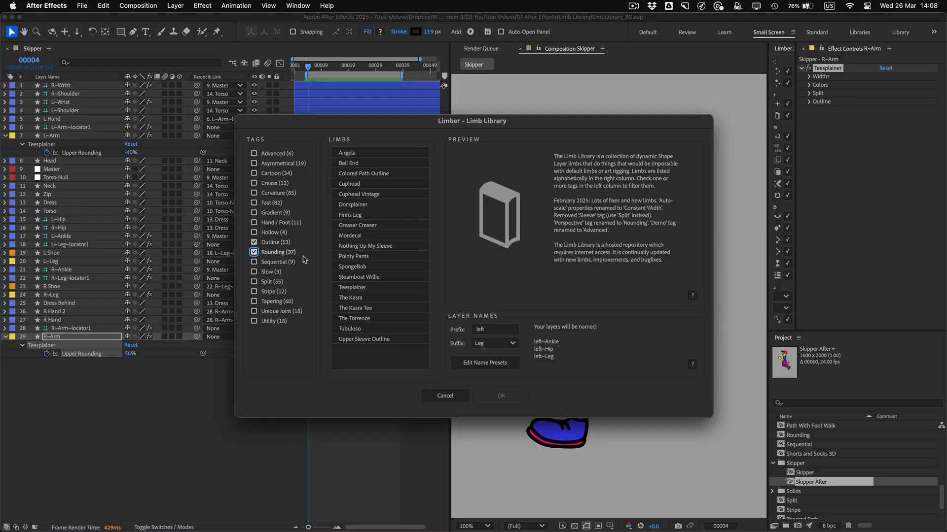
left_click(382, 329)
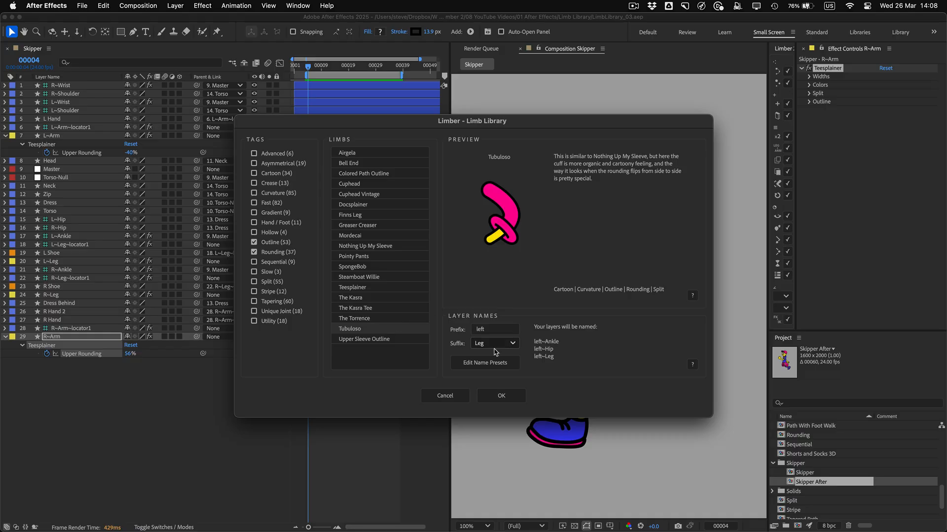
left_click(512, 397)
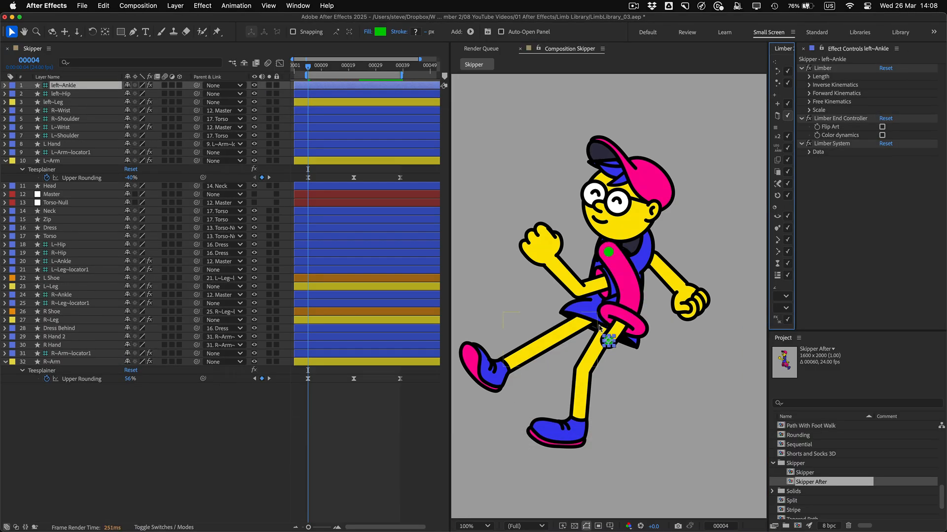
- Move the Tubuloso limb's ankle and hip controllers beside Skipper's legs, and set its Curvature to 18 and Split to 70%
left_click_drag(609, 342, 624, 427)
left_click_drag(607, 256, 649, 325)
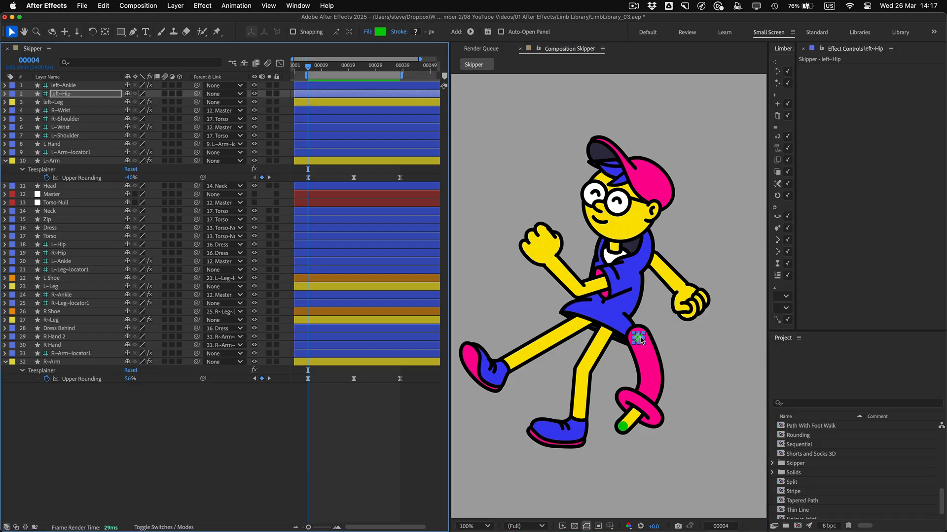
left_click(651, 375)
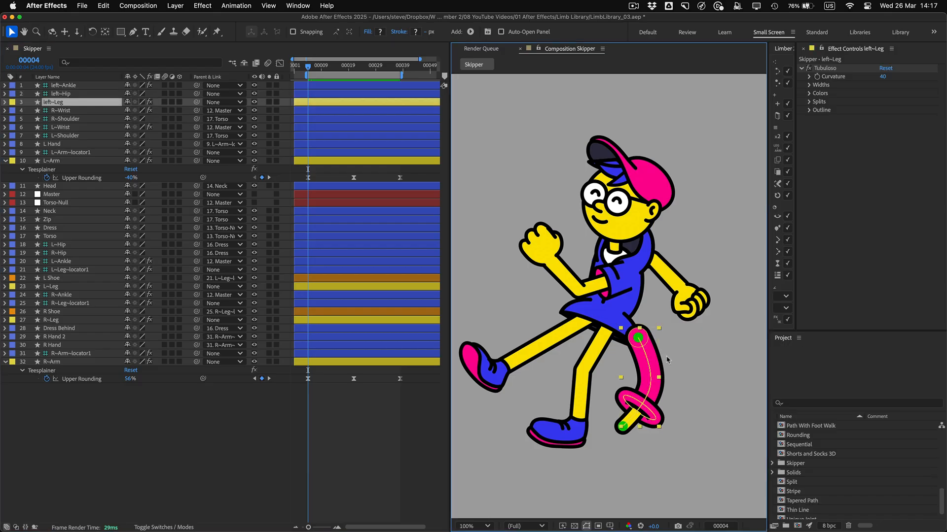
left_click_drag(882, 77, 874, 77)
left_click(809, 102)
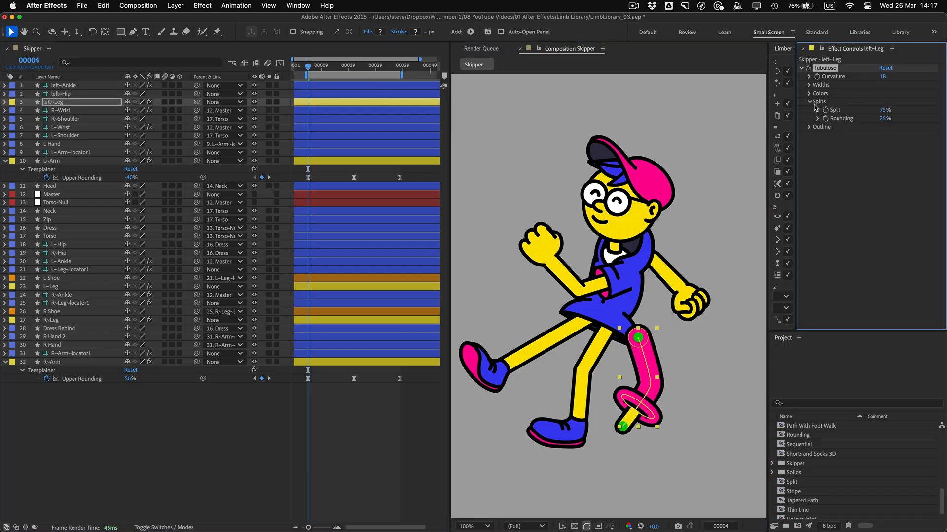
left_click_drag(885, 112, 864, 121)
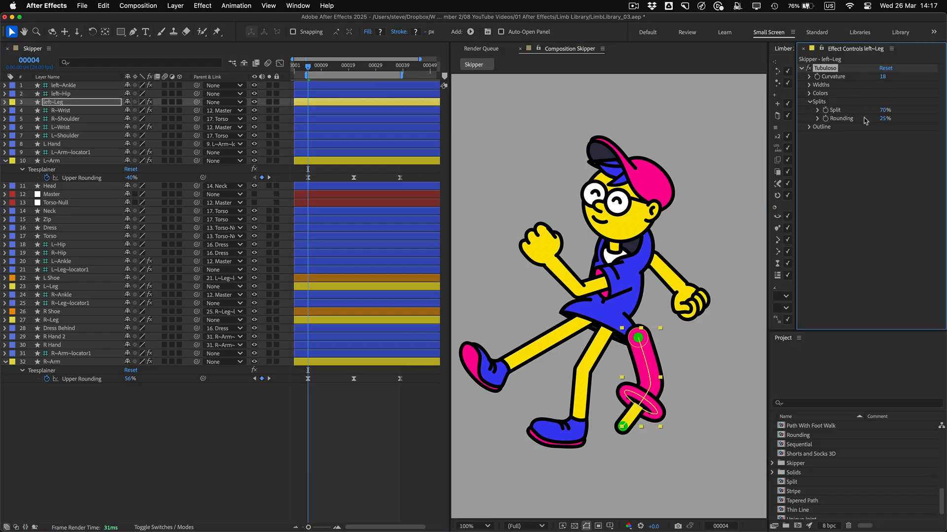
- Copy the Tubuloso limb from the left~Leg layer and paste it onto Skipper's L~Leg
left_click(789, 161)
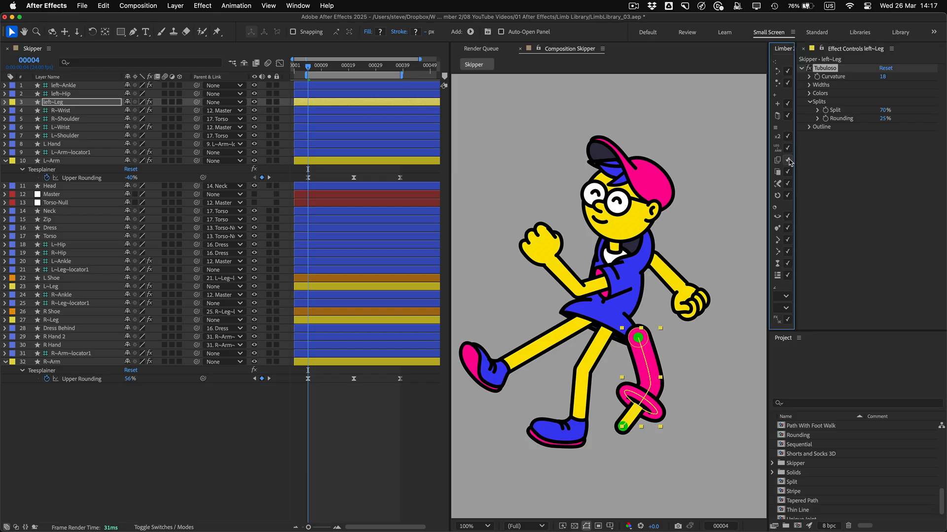
left_click(588, 378)
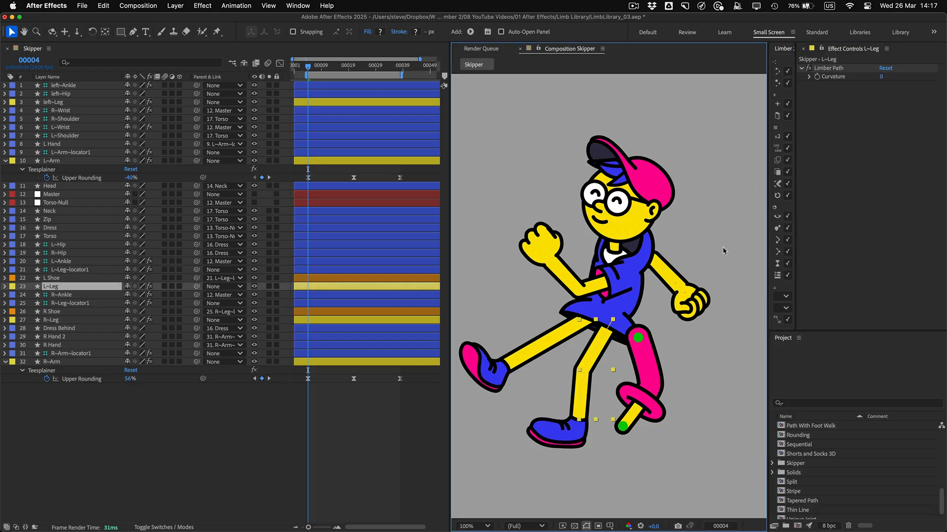
left_click(789, 172)
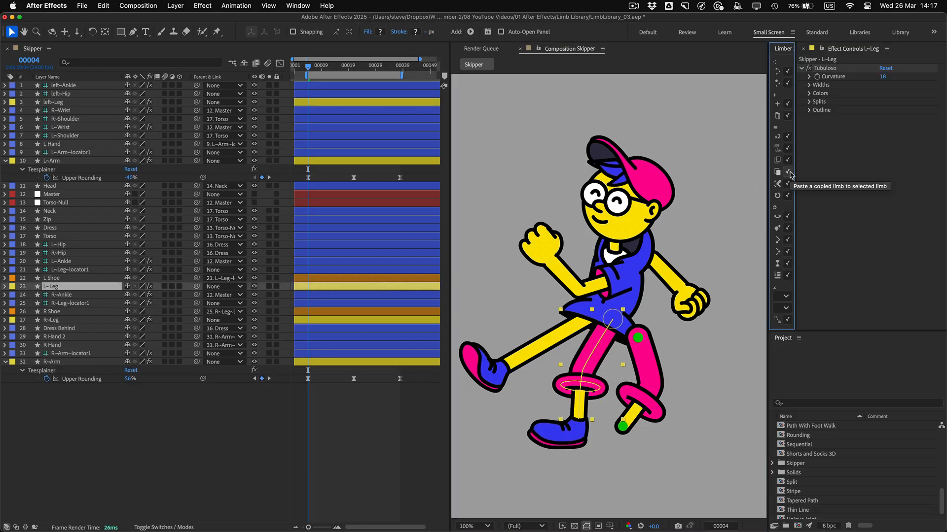
- Select all layers related to the temporary left~Leg limb and delete them
left_click(642, 372)
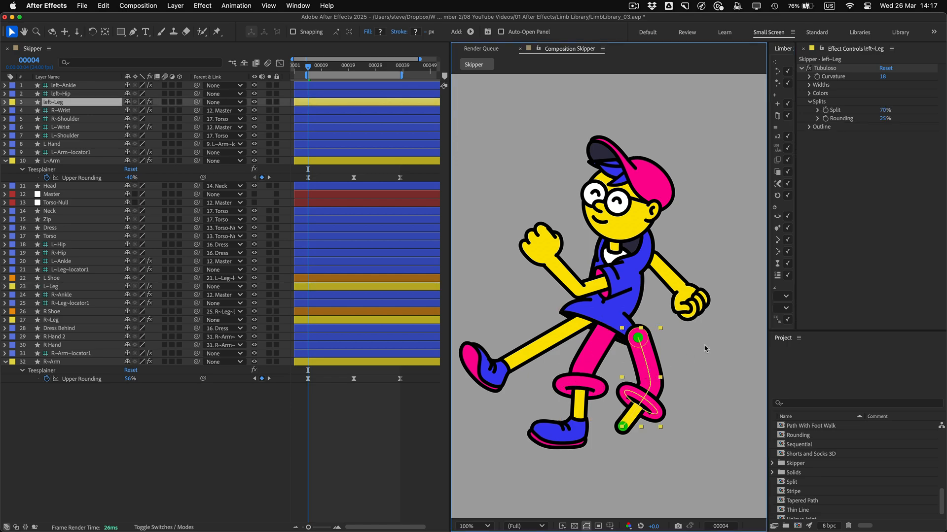
left_click(788, 279)
key("BackSpace")
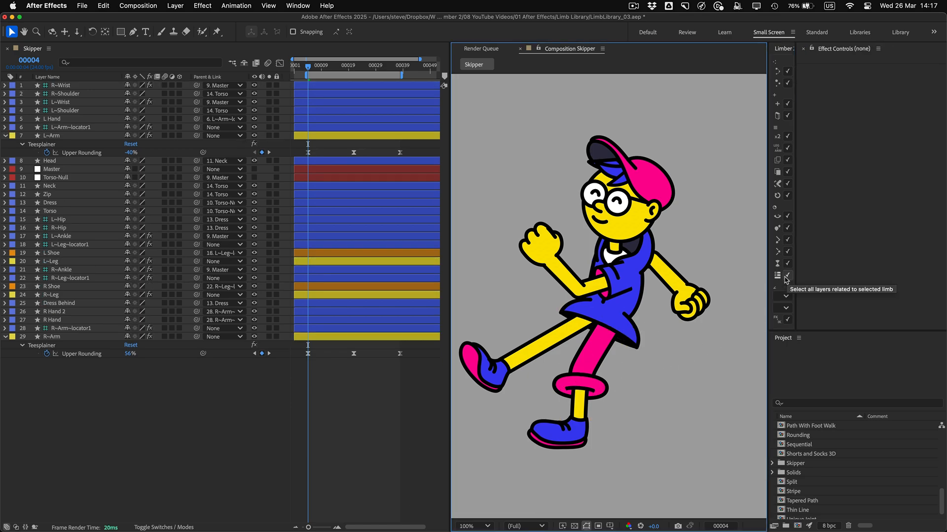
- Set L~Leg's Rounding to -26% and start keyframing it at frame 4
left_click(601, 365)
left_click(809, 101)
left_click_drag(885, 123, 868, 128)
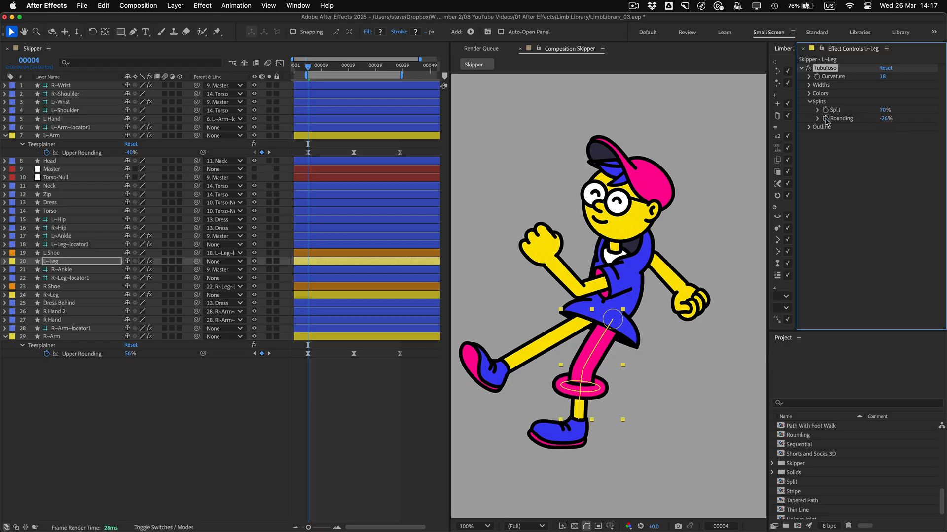
- Copy the Tubuloso limb from L~Leg, paste it onto R~Leg, and reveal both legs' Rounding keyframes in the timeline
left_click(787, 161)
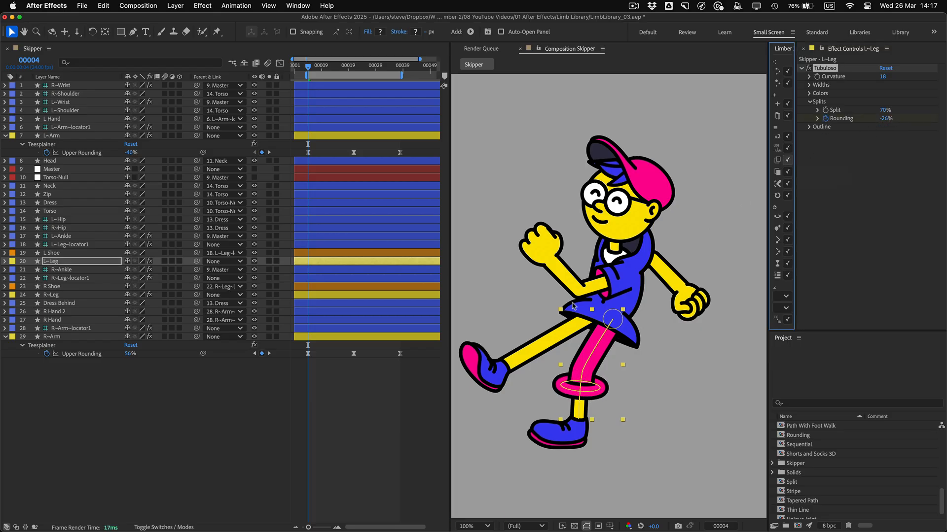
left_click(547, 348)
left_click(790, 173)
key("u")
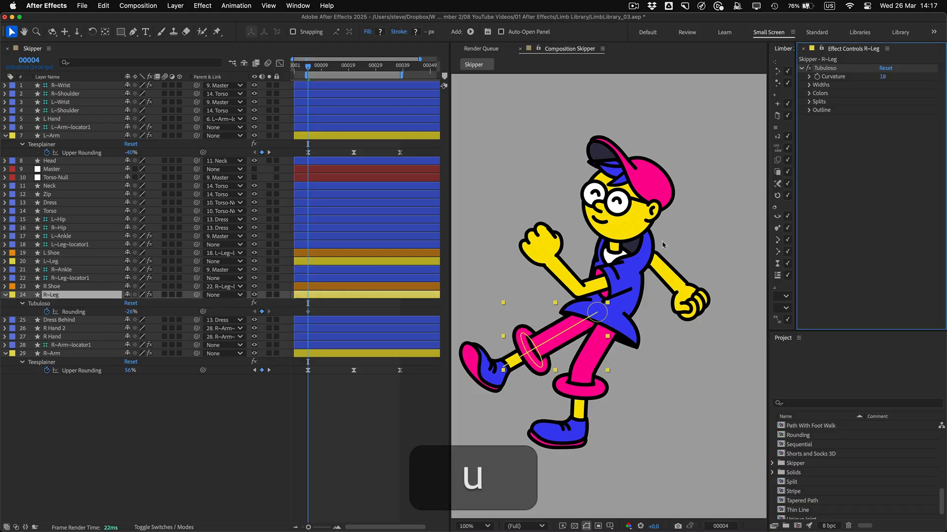
left_click(374, 262)
key("u")
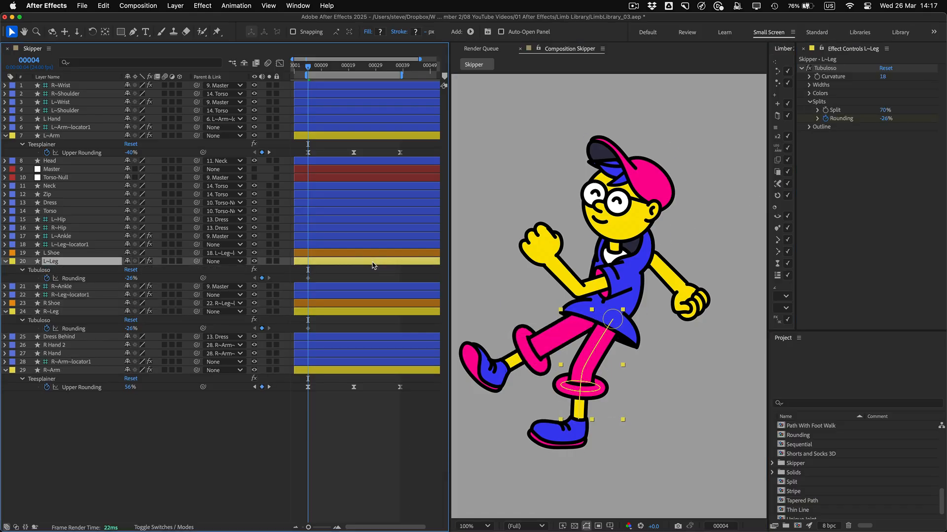
- Set R~Leg's Rounding to 24% at frame 4
left_click(345, 312)
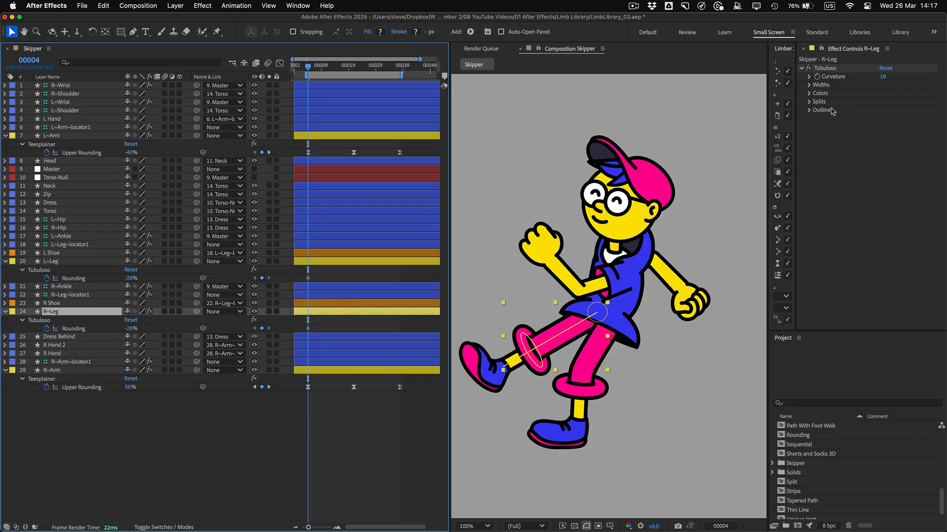
left_click(809, 102)
left_click_drag(886, 119, 903, 113)
- Add a Rounding keyframe at frame 38 on both L~Leg and R~Leg, keeping their current values
left_click(400, 69)
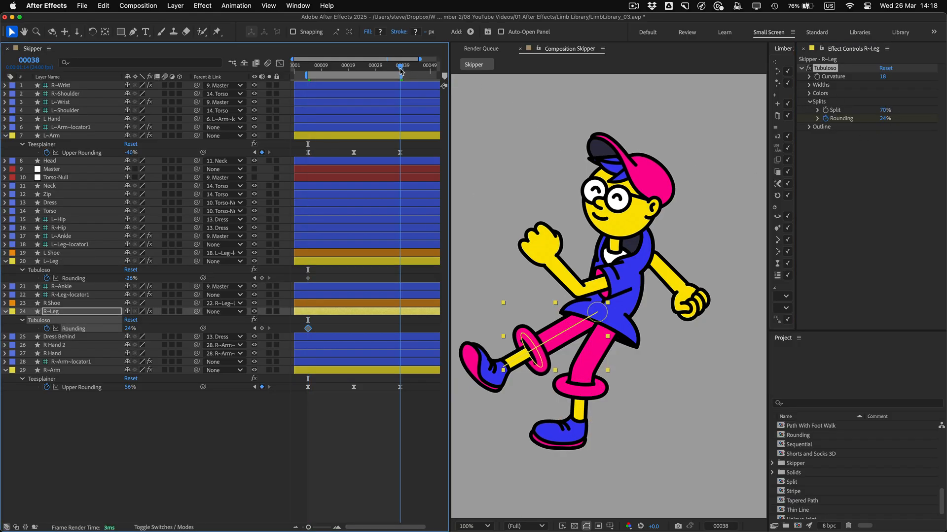
left_click(262, 278)
left_click(262, 328)
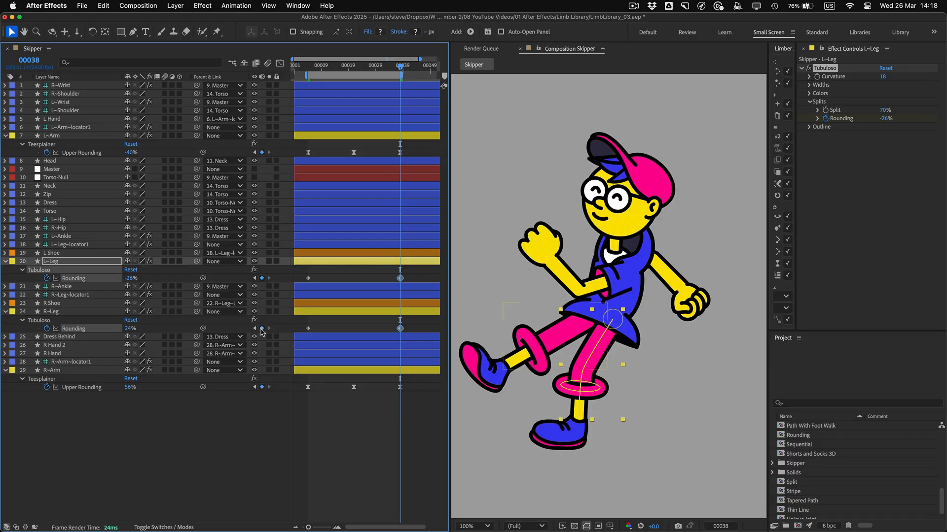
- At frame 21, set the Rounding to -34% on R~Leg and 22% on L~Leg
left_click(354, 68)
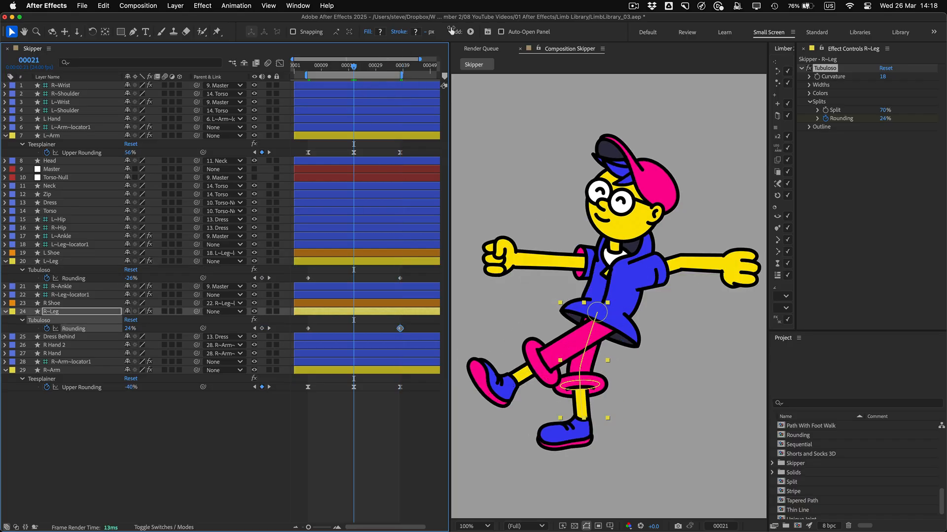
left_click(883, 119)
left_click_drag(883, 118, 906, 117)
left_click(381, 261)
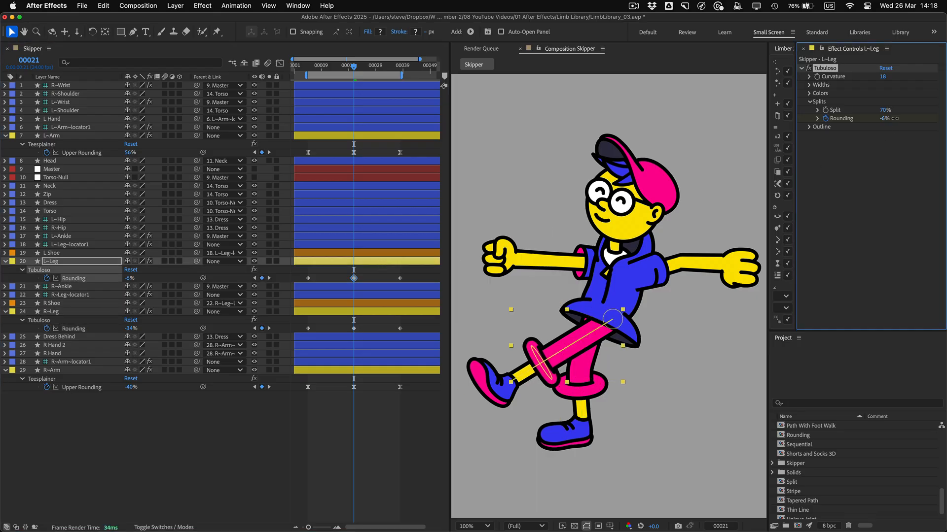
- Apply Easy Ease to all Rounding keyframes on both legs and play back the animation
left_click_drag(305, 274, 417, 340)
key("F9")
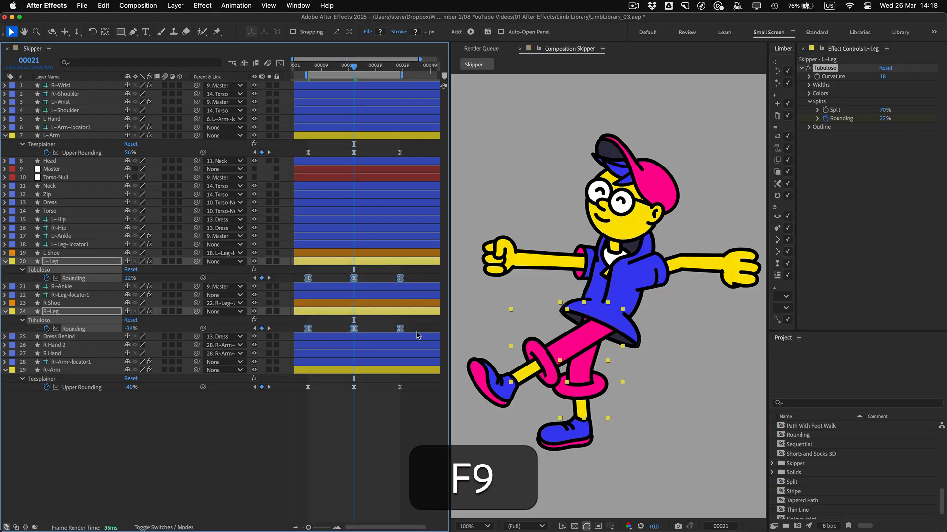
key("space")
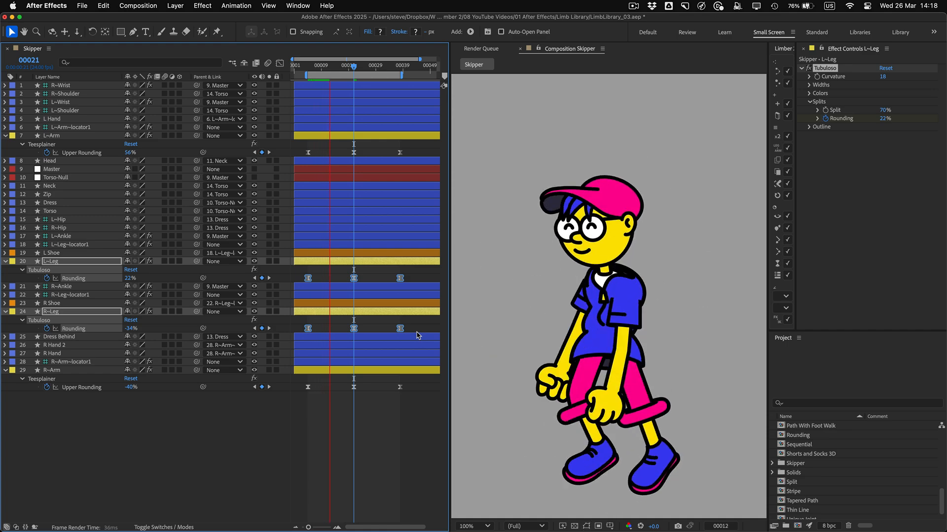